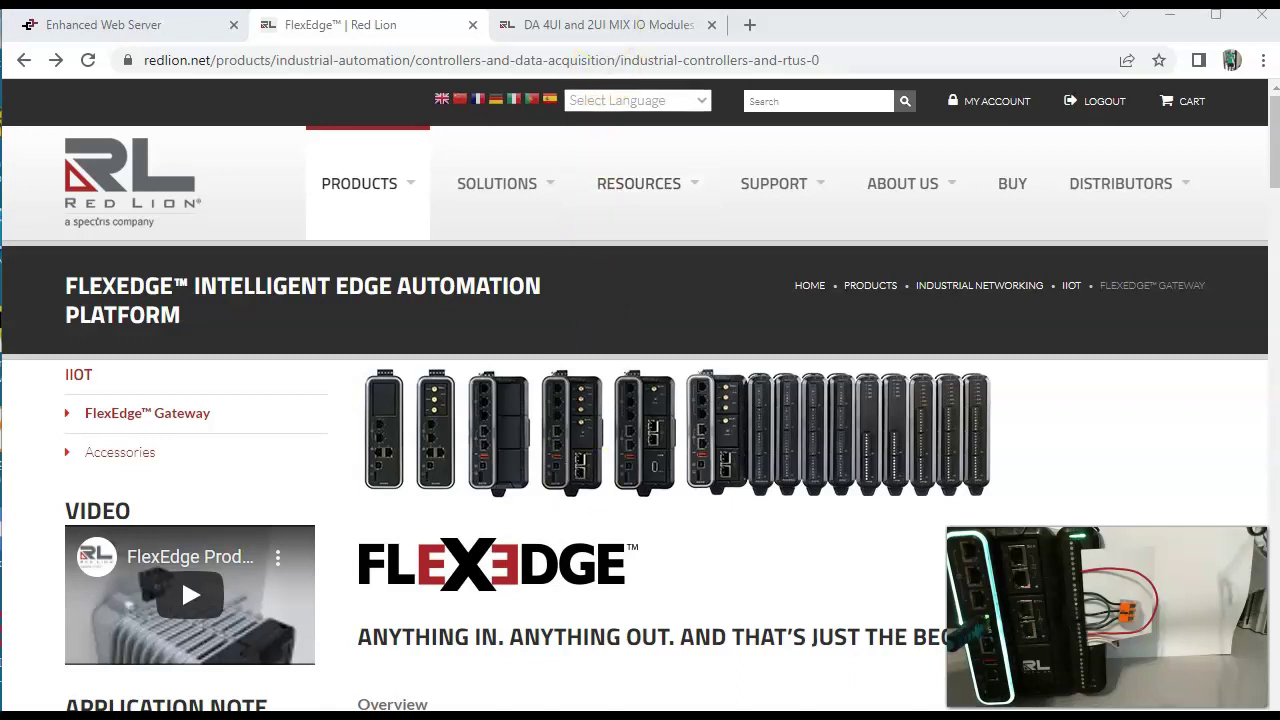
- Examine the 4UI MIX wiring connections in the DA module manual and on the Enhanced Web Server page
{"action": "left_click", "coordinate": [614, 30]}
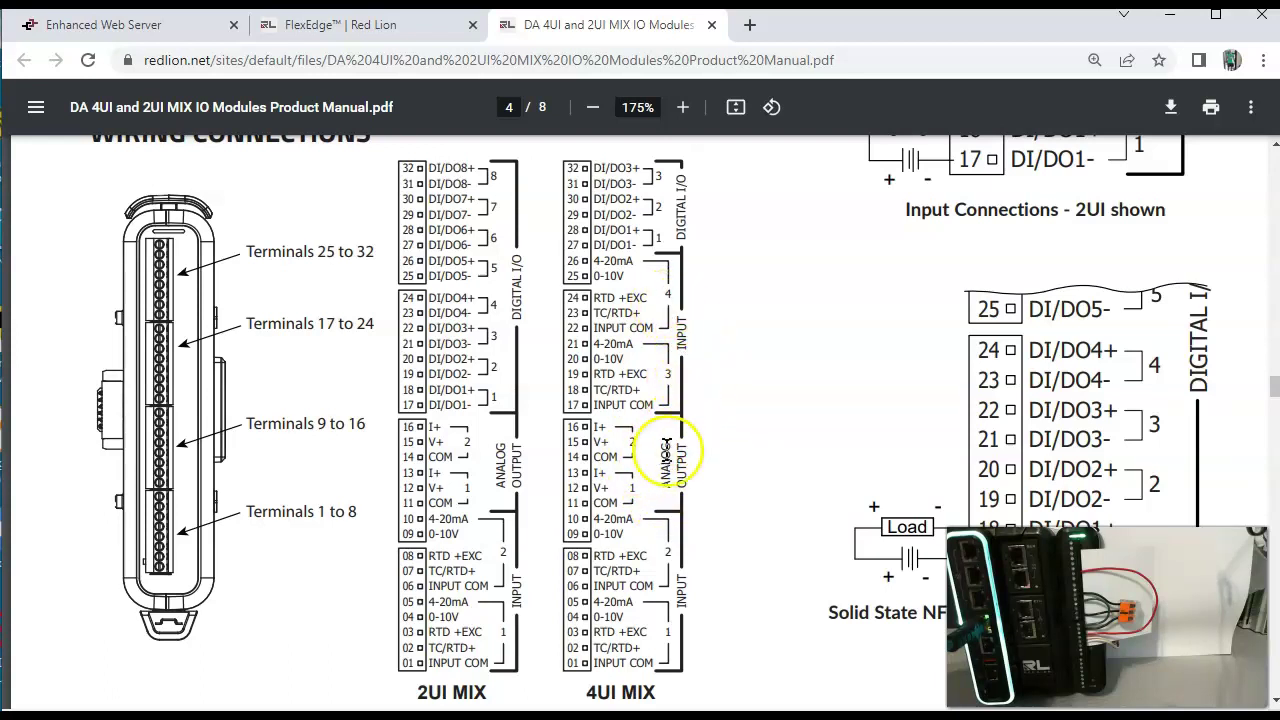
{"action": "left_click", "coordinate": [142, 40]}
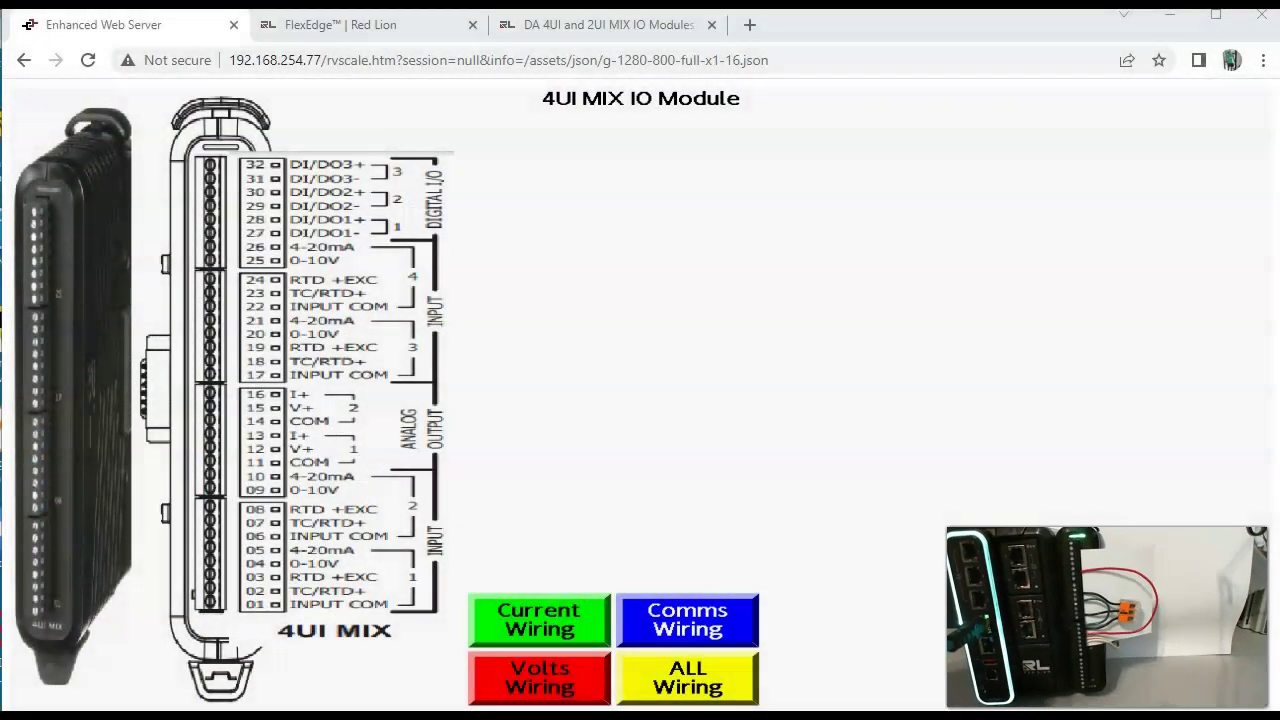
{"action": "left_click", "coordinate": [743, 309]}
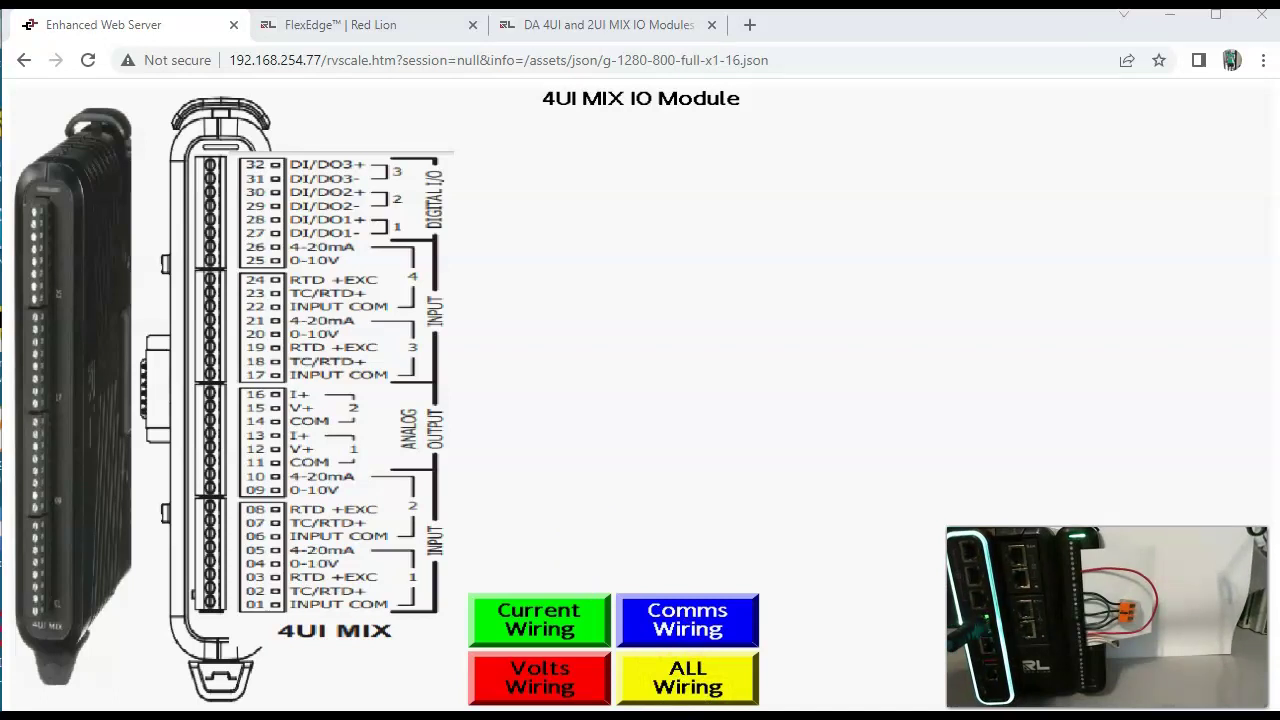
- Switch to the DA70_AO_to_AI project in Crimson 3.2 and examine Module1's AO 1, AO 2, AI 3 and AI 4 settings
{"action": "left_click", "coordinate": [685, 395]}
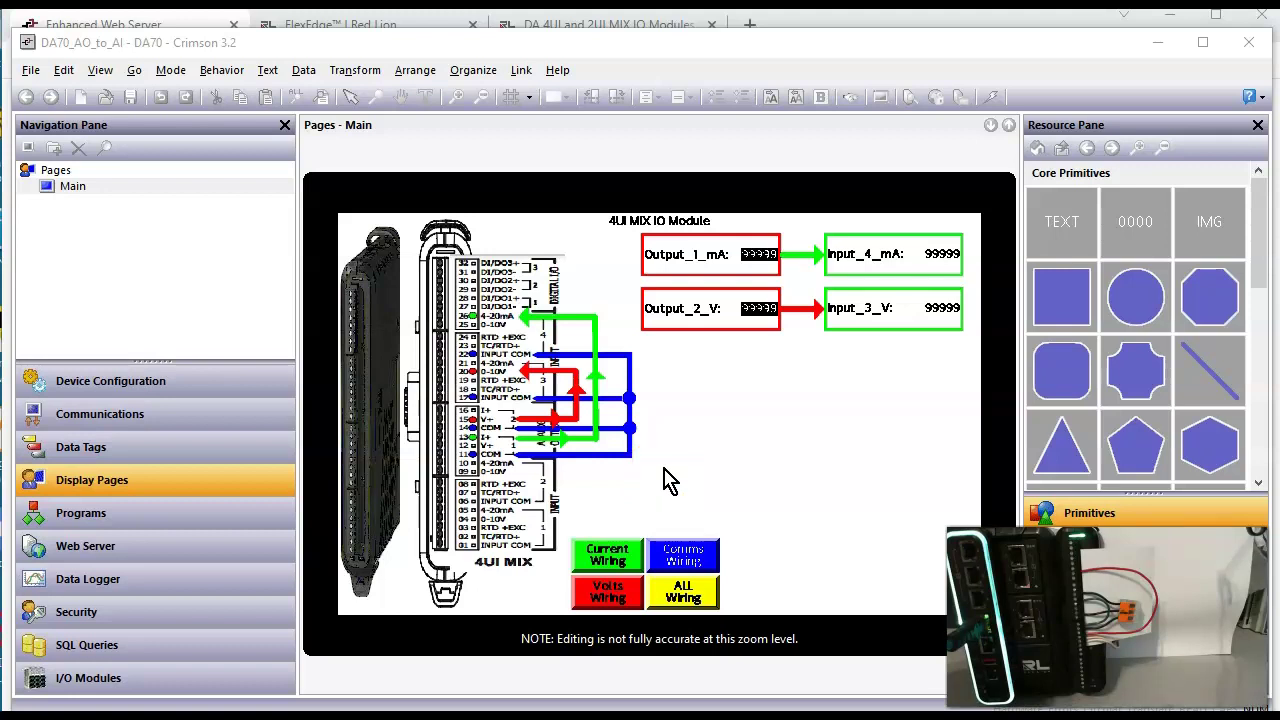
{"action": "left_click", "coordinate": [200, 683]}
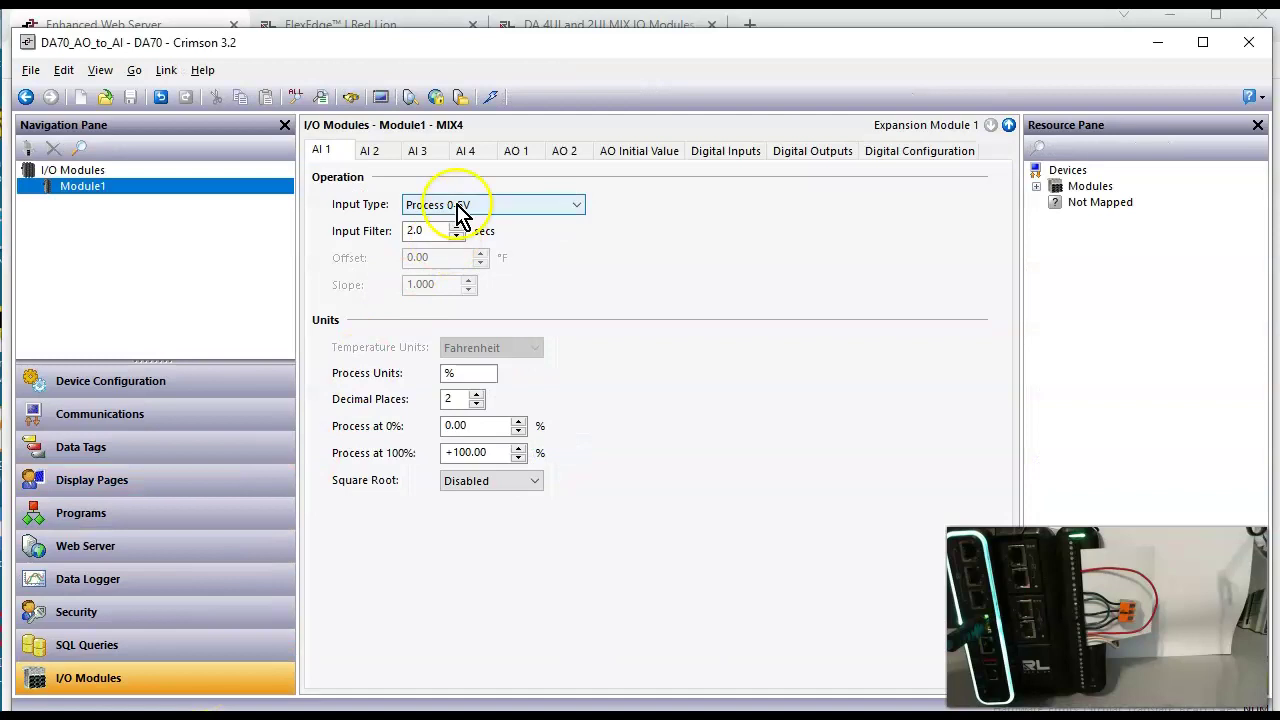
{"action": "left_click", "coordinate": [513, 158]}
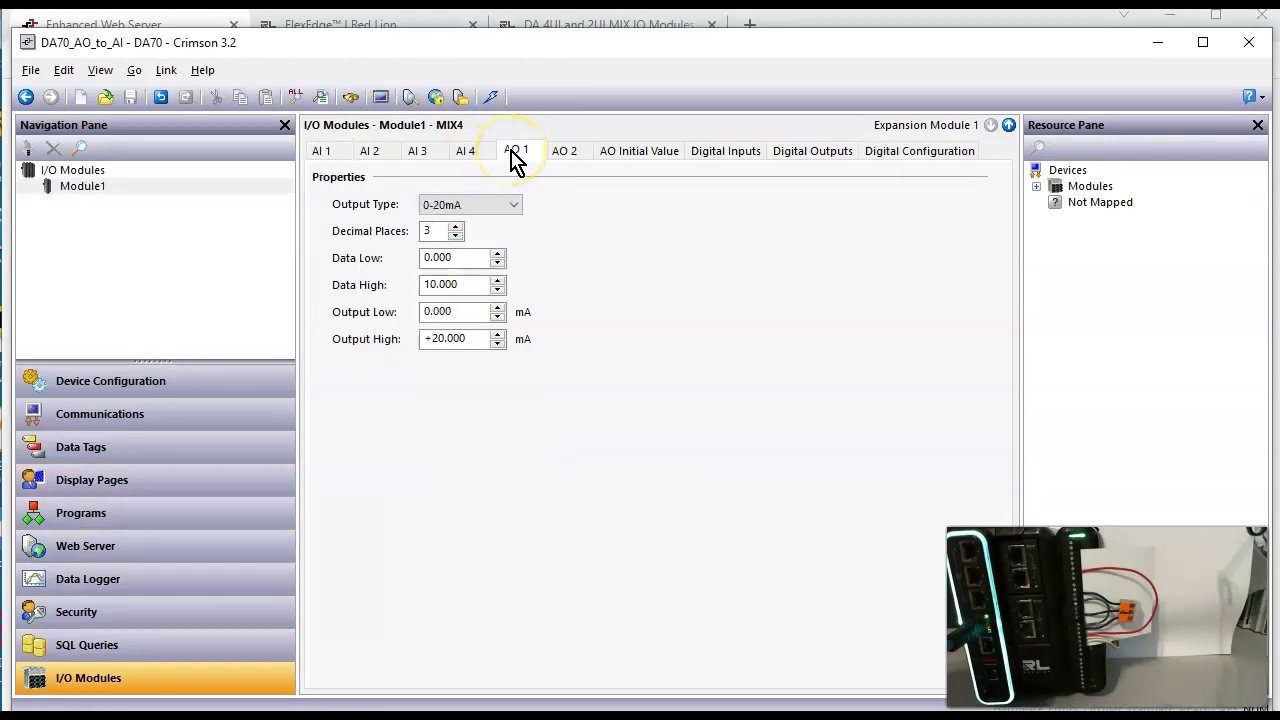
{"action": "left_click", "coordinate": [562, 156]}
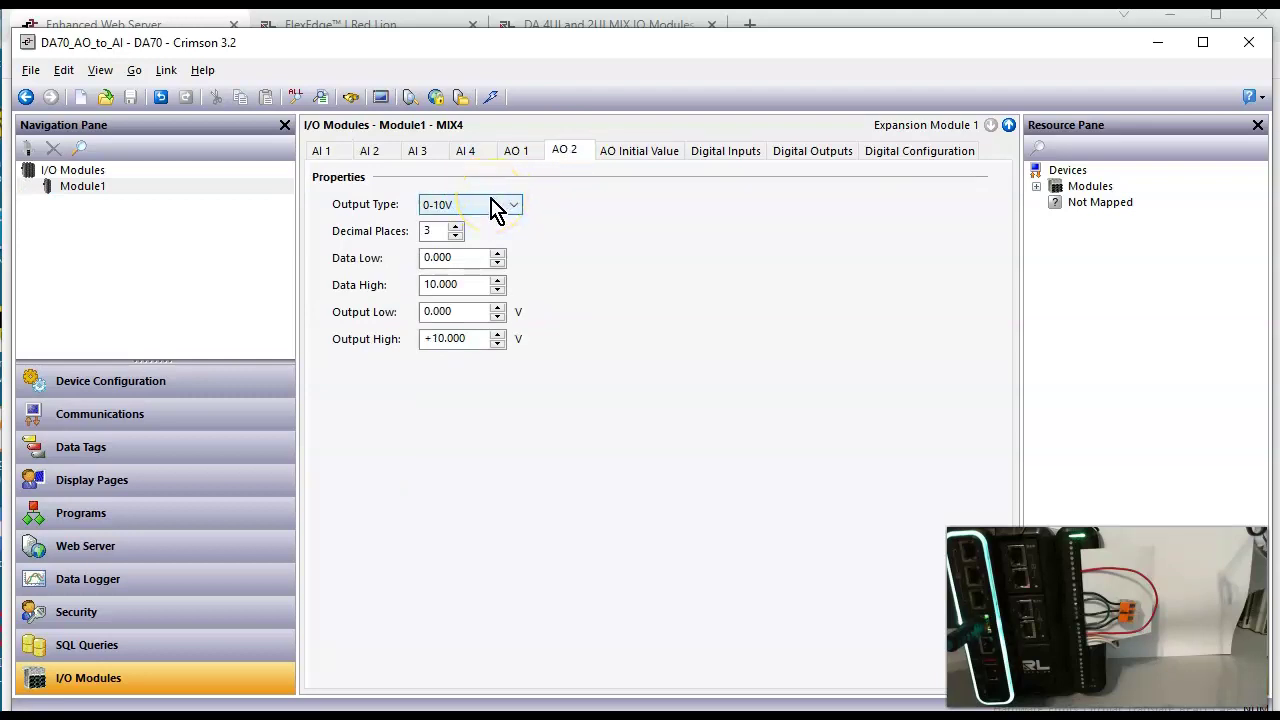
{"action": "left_click", "coordinate": [421, 153]}
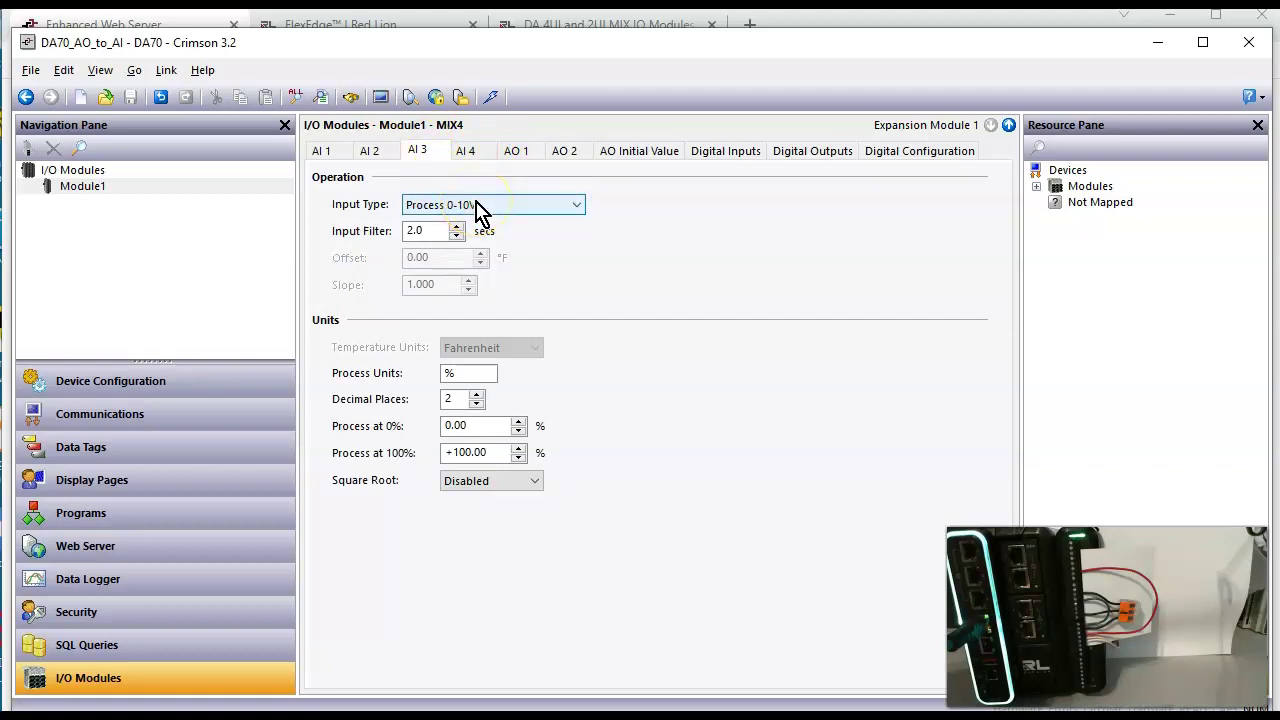
{"action": "left_click", "coordinate": [465, 152]}
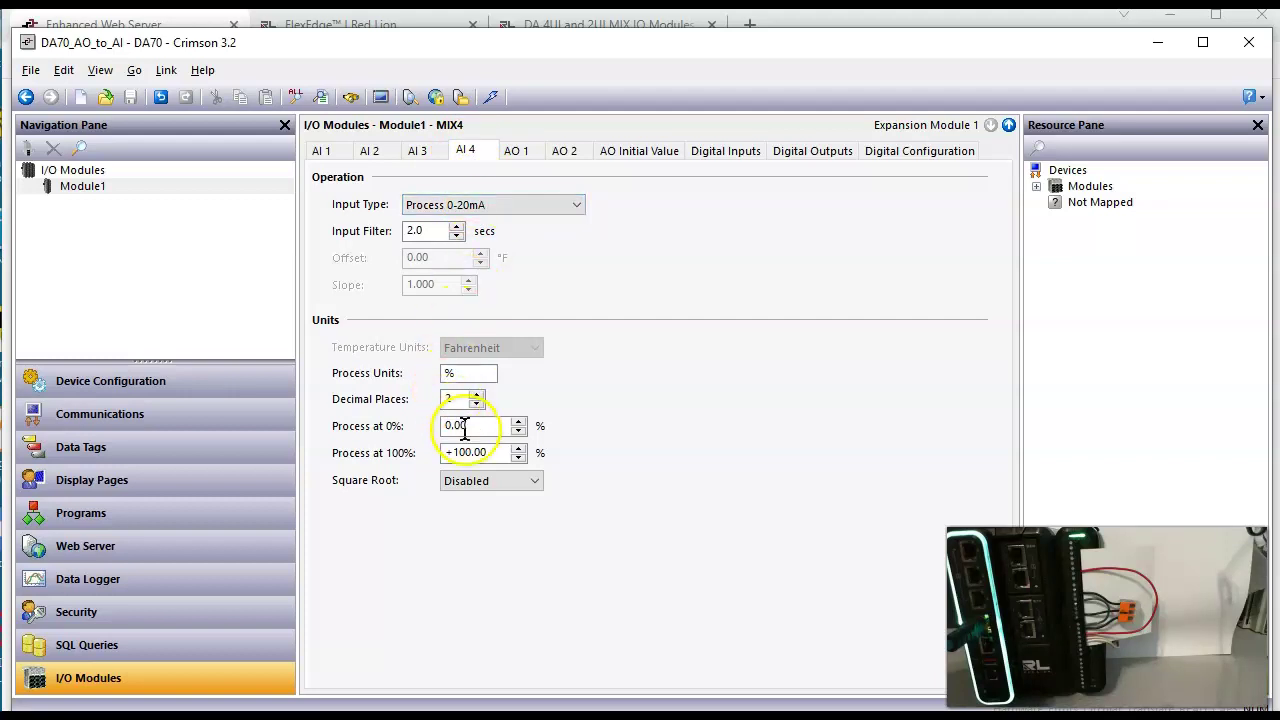
{"action": "left_click", "coordinate": [497, 428]}
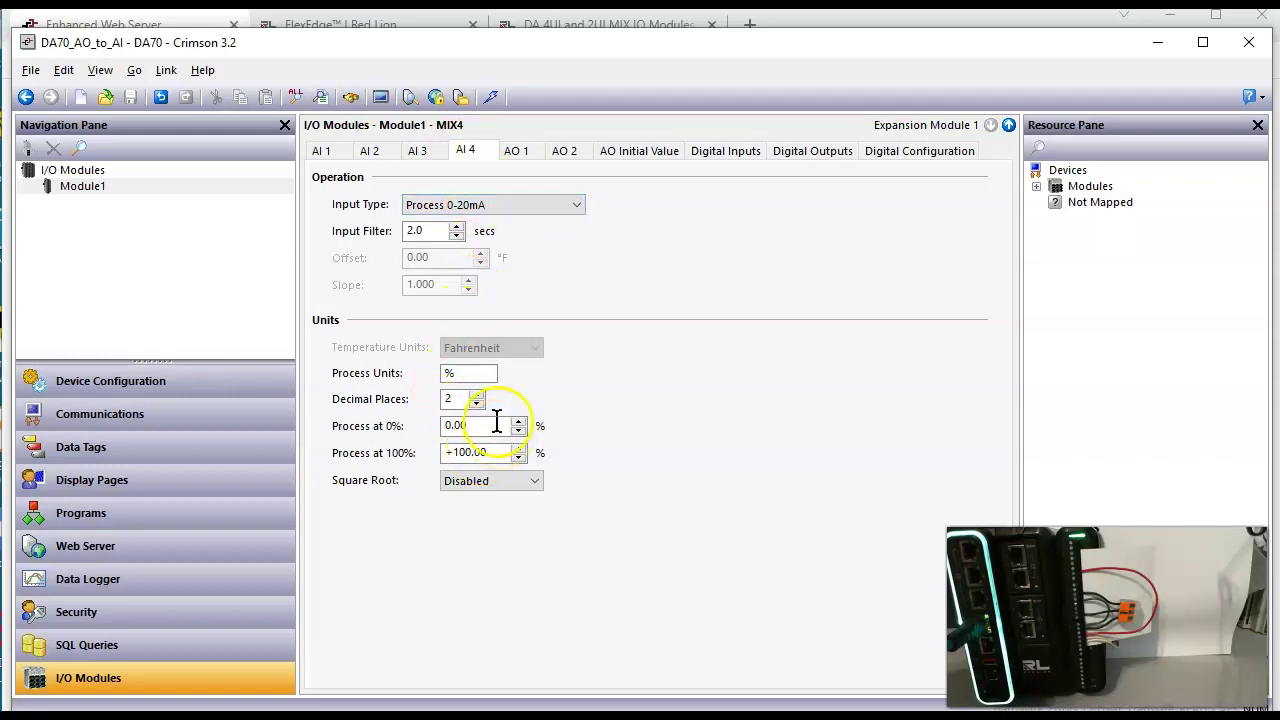
{"action": "left_click", "coordinate": [518, 160]}
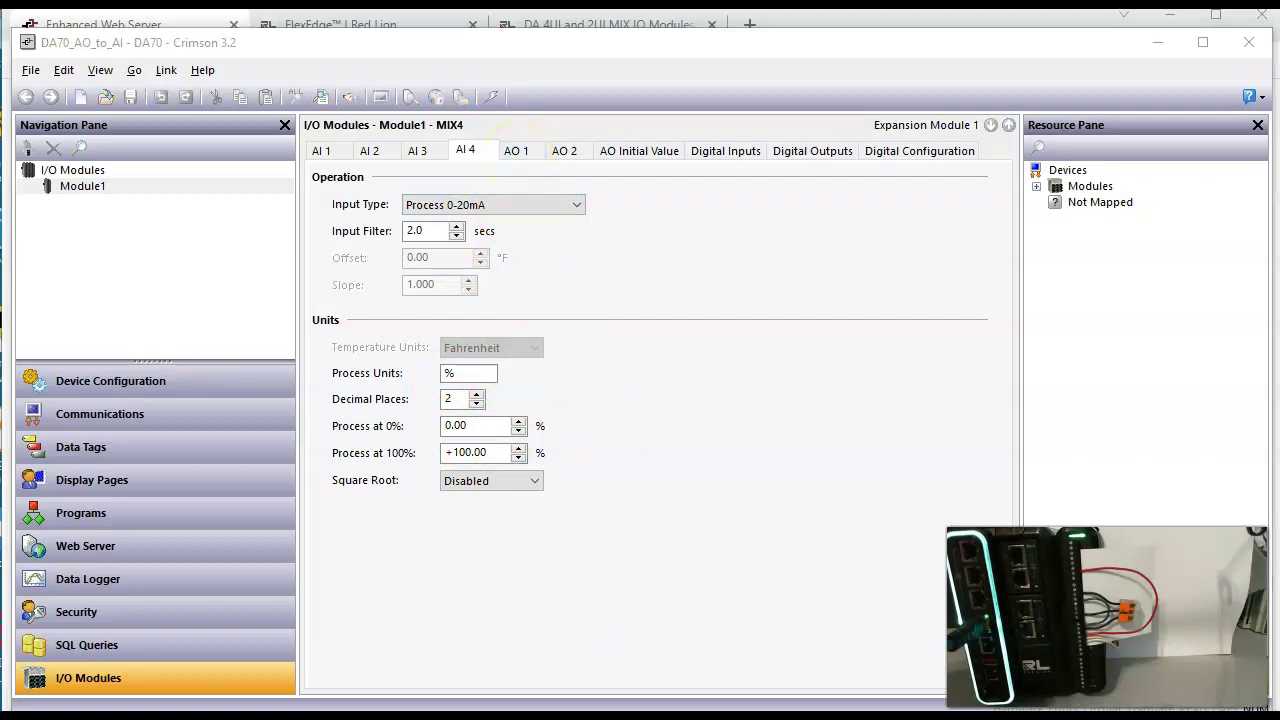
- Switch to the untitled DA70 project and fit a MIX4 Module in module slot 1 of the hardware configuration
{"action": "left_click", "coordinate": [684, 558]}
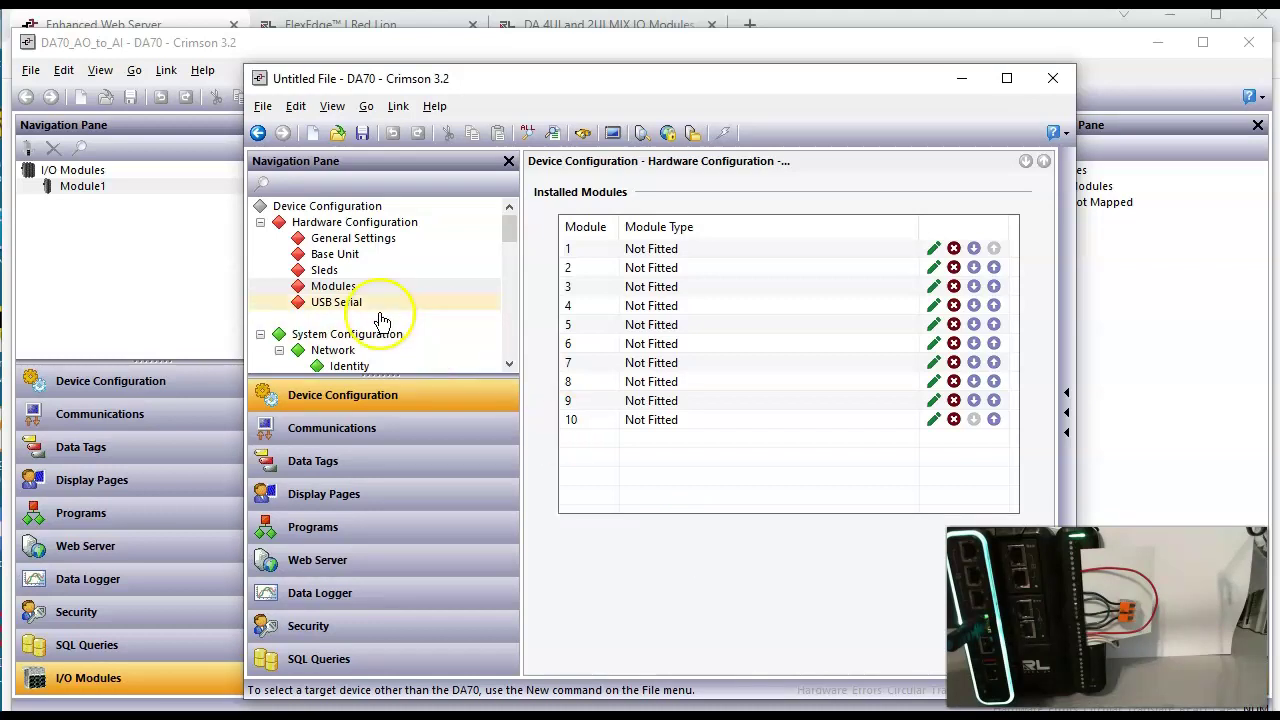
{"action": "left_click", "coordinate": [325, 270]}
{"action": "left_click", "coordinate": [340, 287]}
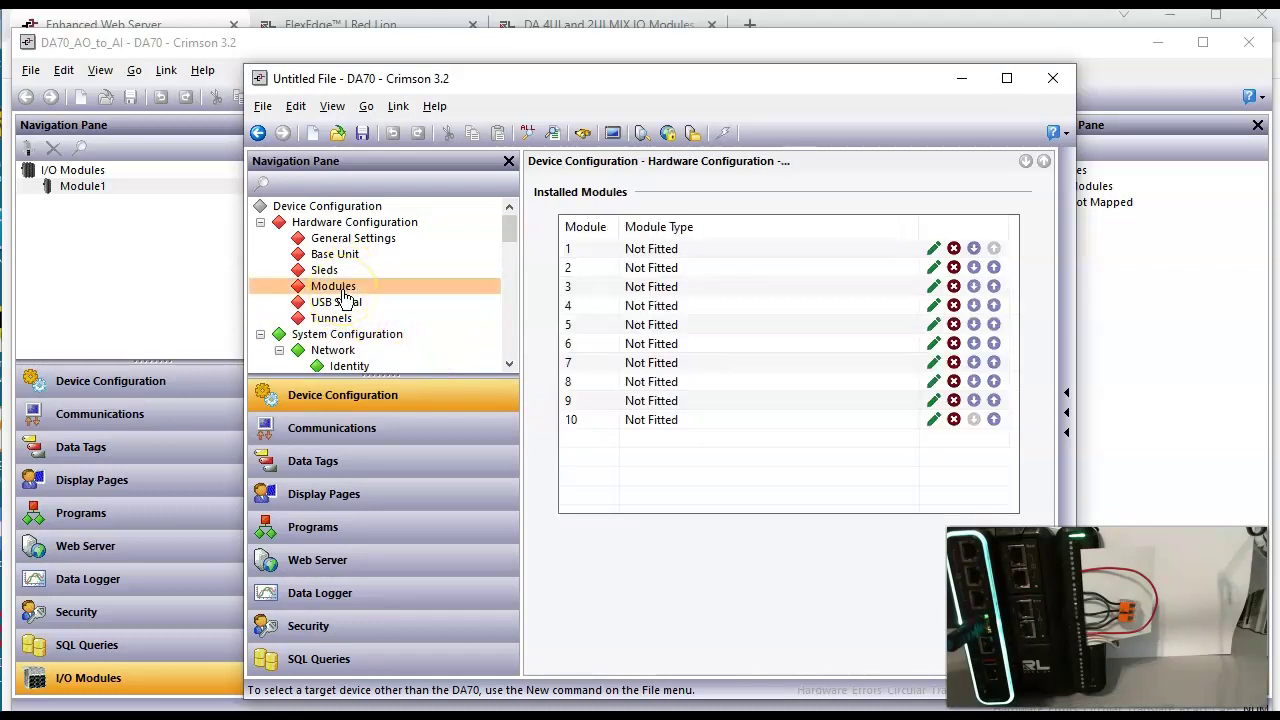
{"action": "left_click", "coordinate": [933, 248]}
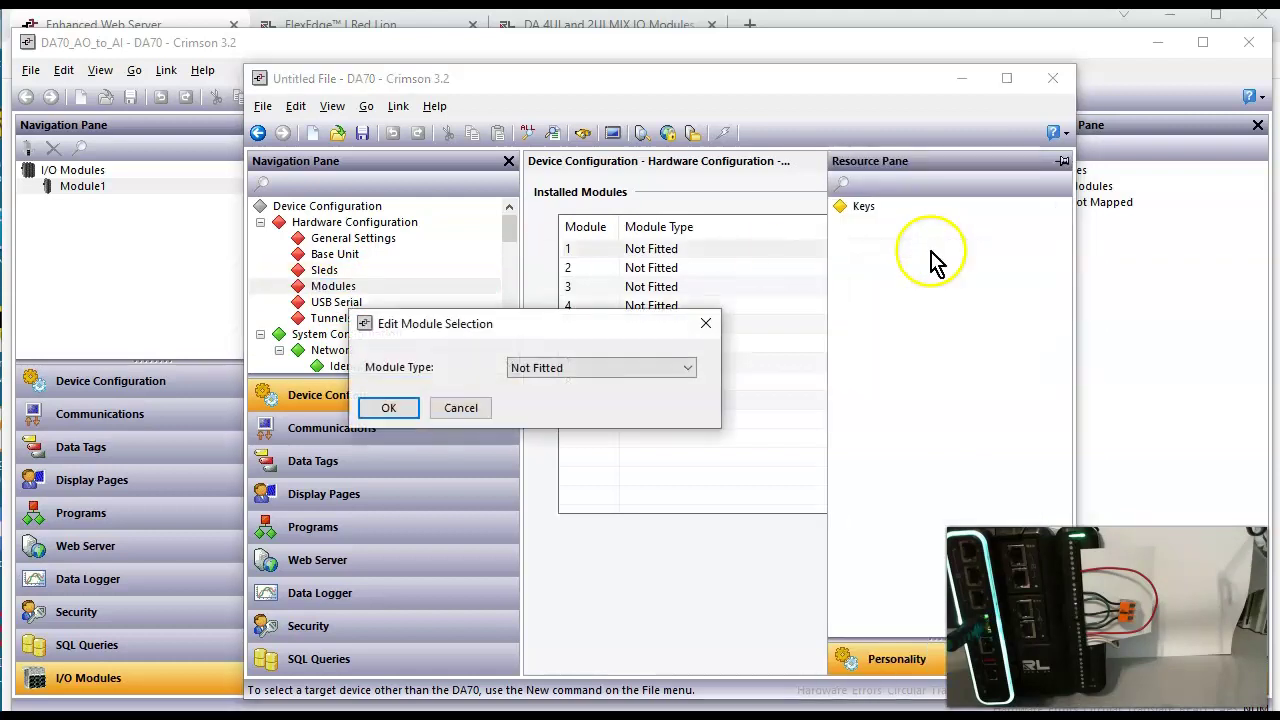
{"action": "left_click", "coordinate": [678, 370]}
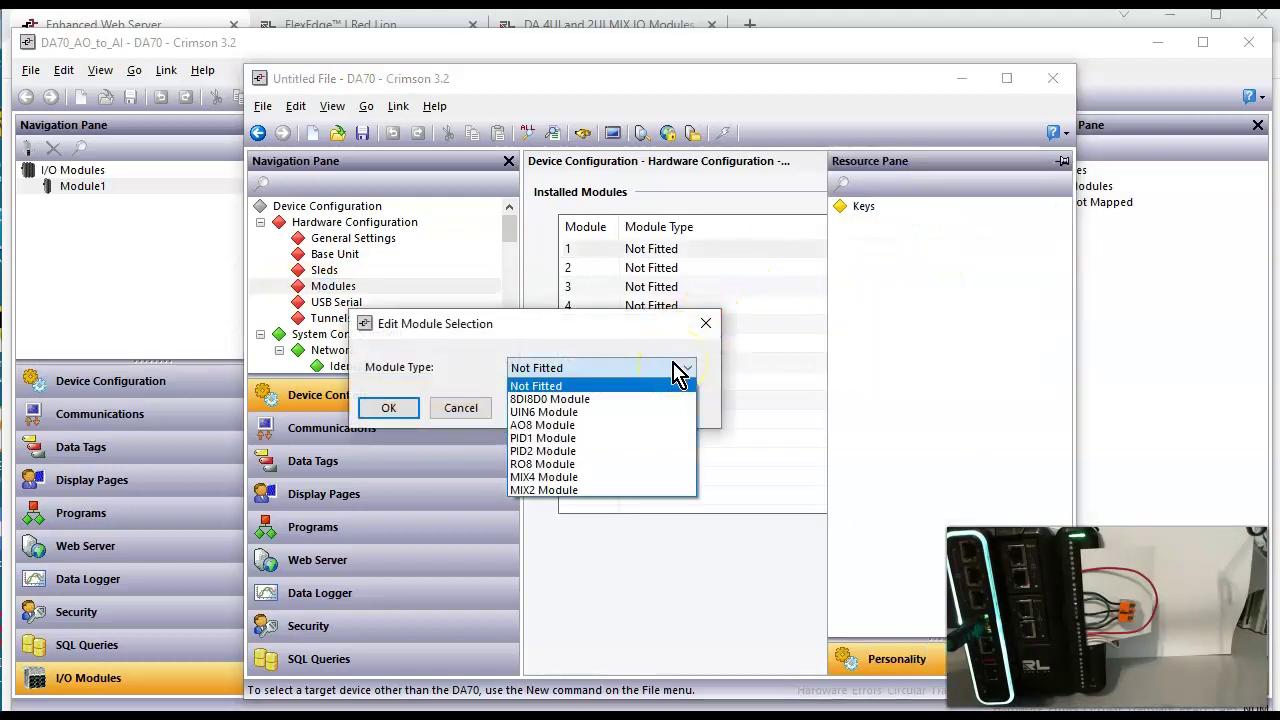
{"action": "left_click", "coordinate": [618, 478]}
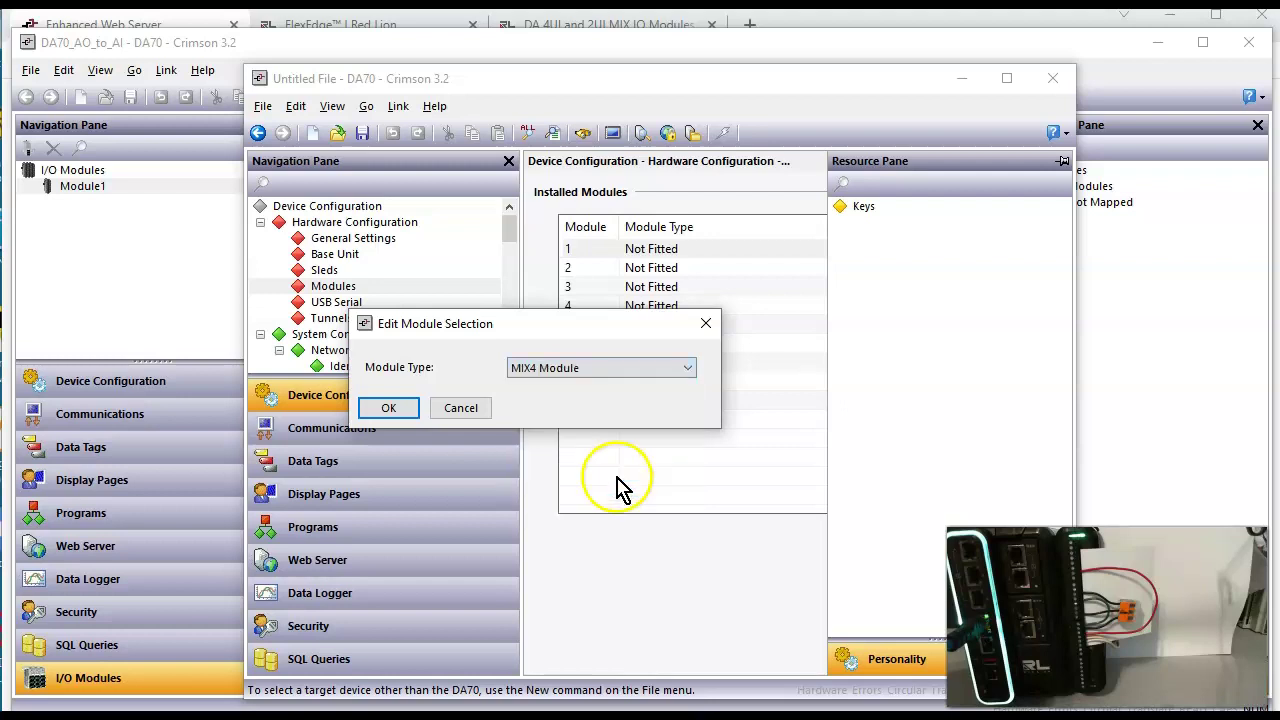
{"action": "left_click", "coordinate": [408, 410]}
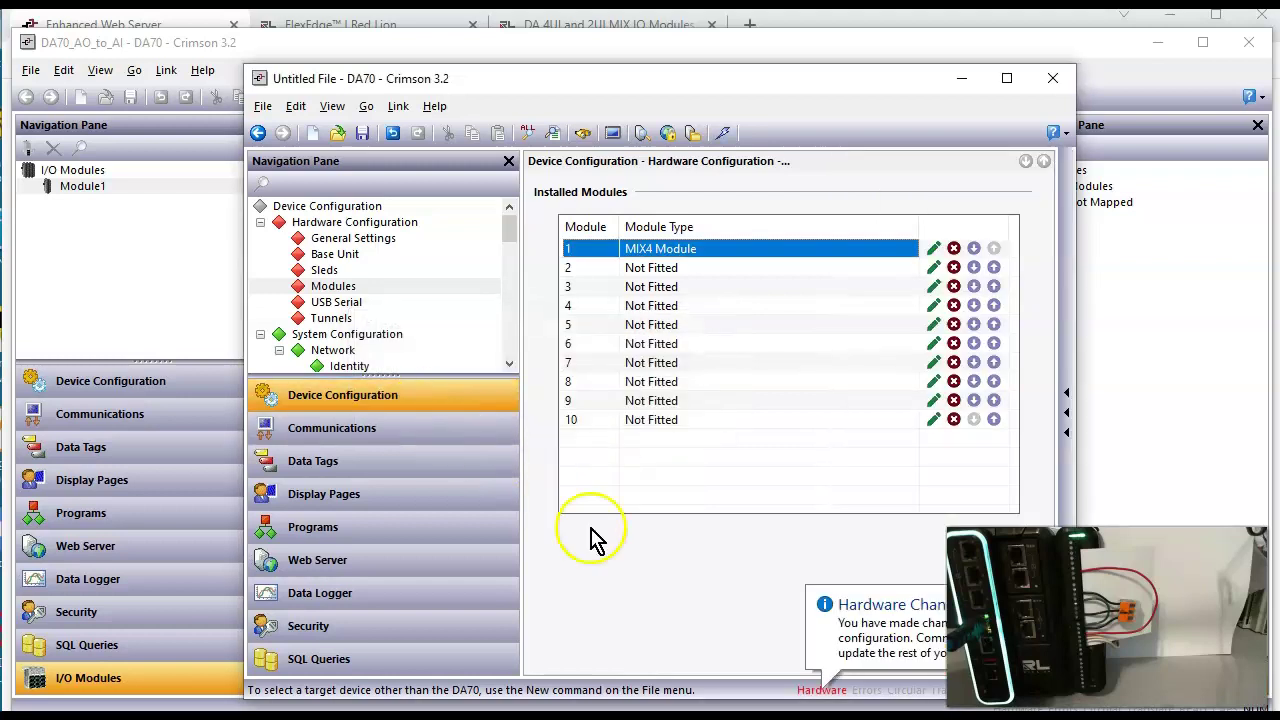
- Commit the hardware changes and accept that the operation clears the undo list
{"action": "left_click", "coordinate": [820, 690]}
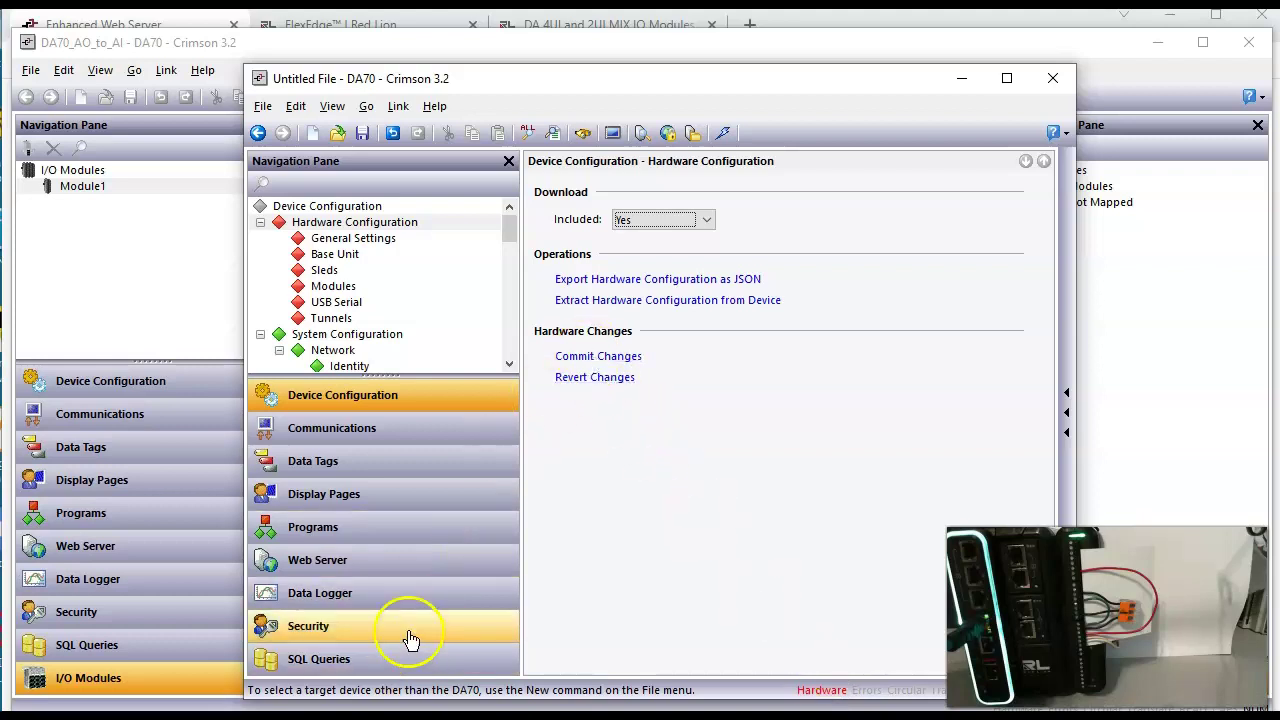
{"action": "left_click", "coordinate": [582, 362]}
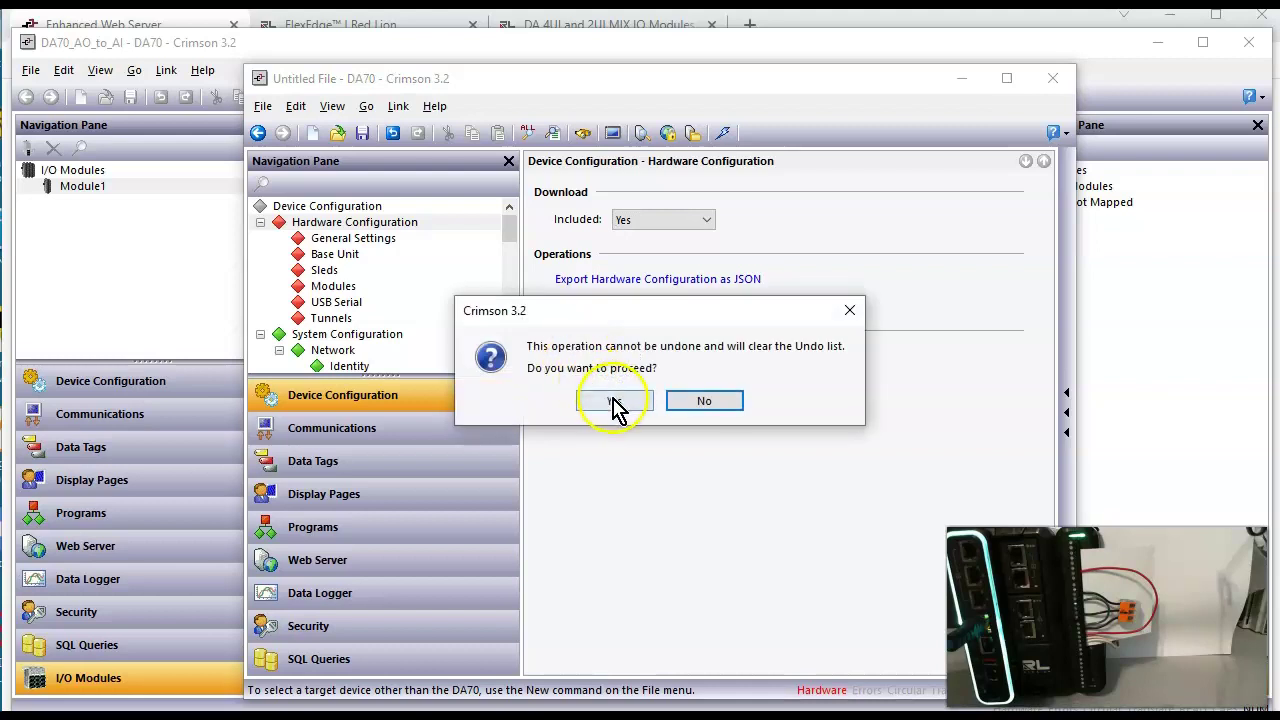
{"action": "left_click", "coordinate": [609, 400]}
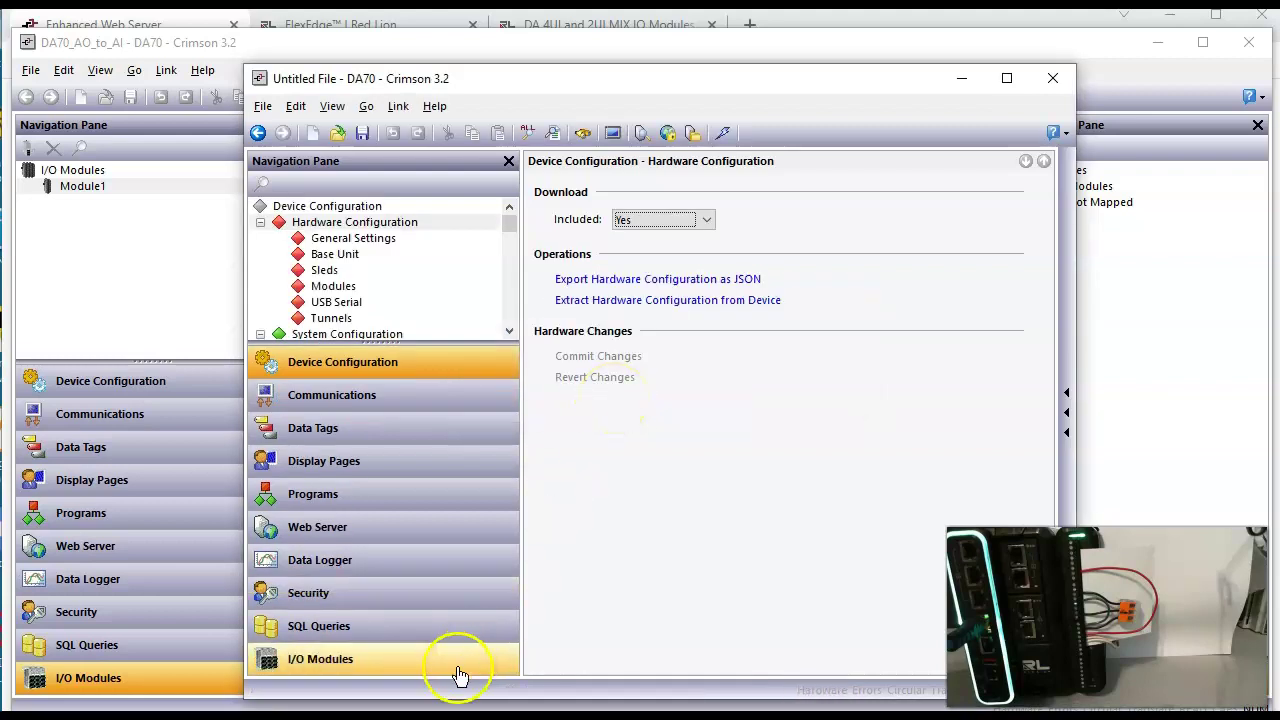
- Open the new MIX4 module's I/O settings and look through its analog input and analog output channels
{"action": "left_click", "coordinate": [436, 662]}
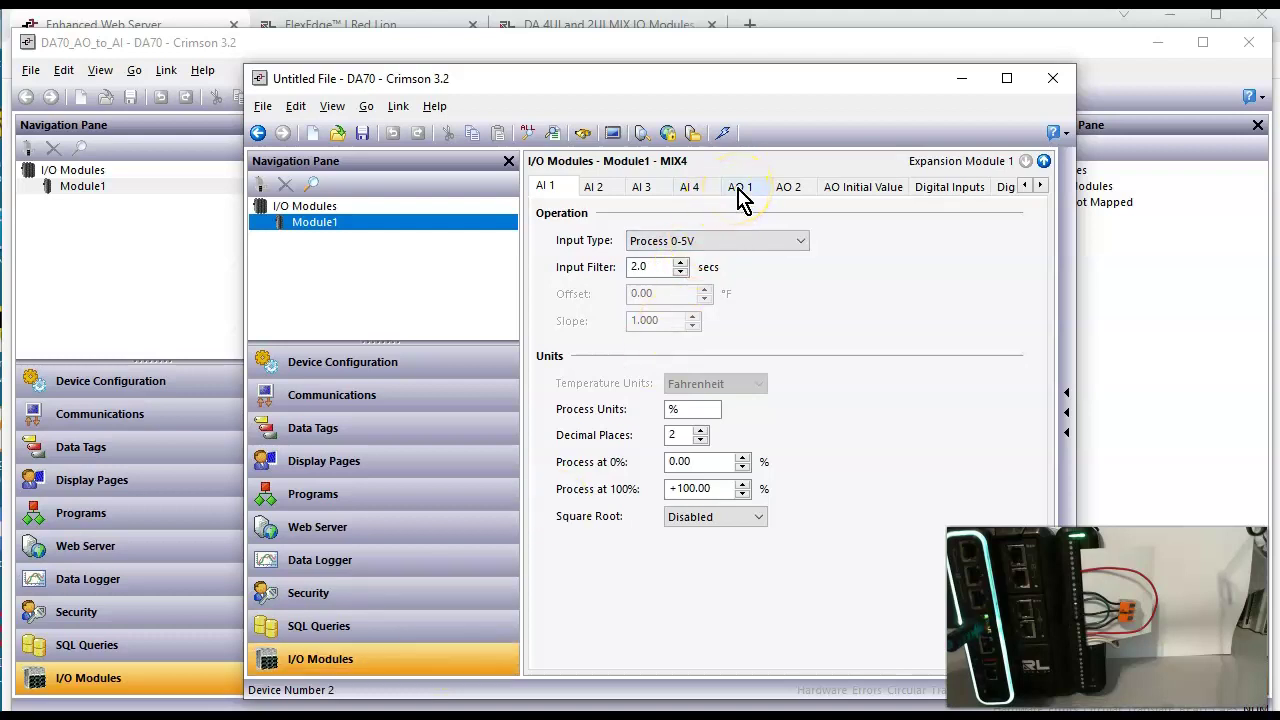
{"action": "left_click", "coordinate": [608, 190]}
{"action": "left_click", "coordinate": [641, 190]}
{"action": "left_click", "coordinate": [679, 190]}
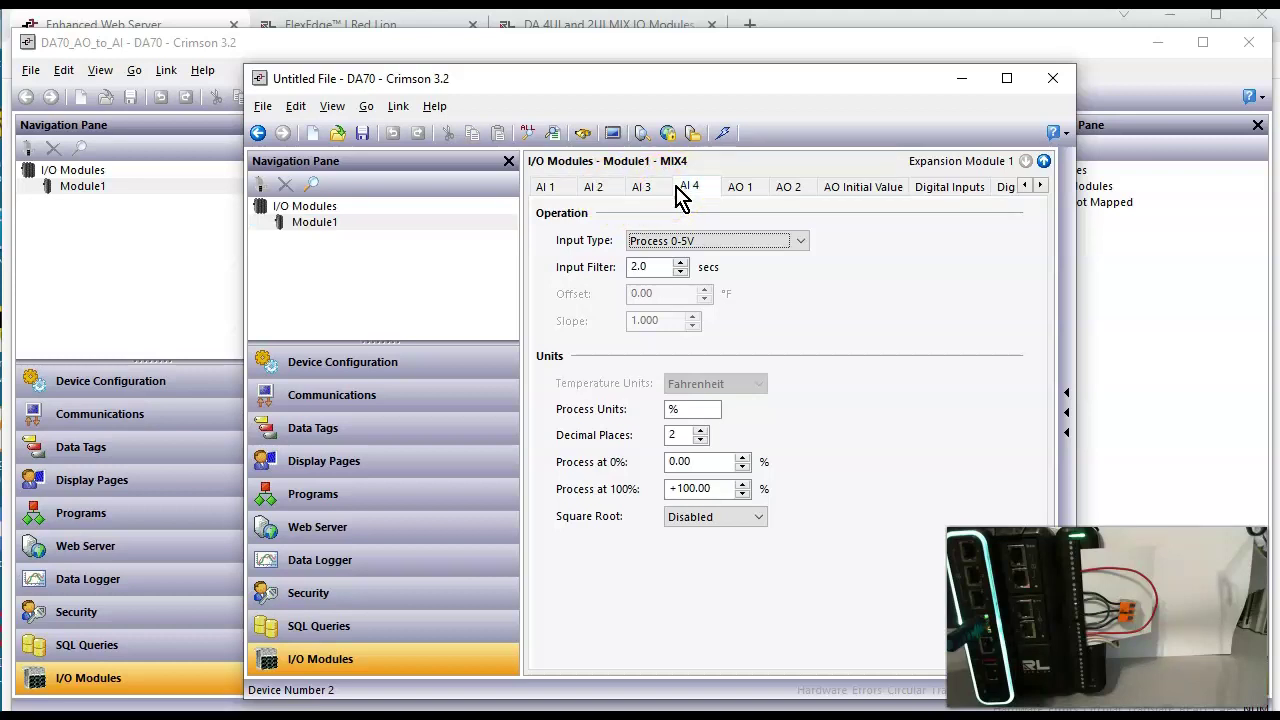
{"action": "left_click", "coordinate": [739, 190]}
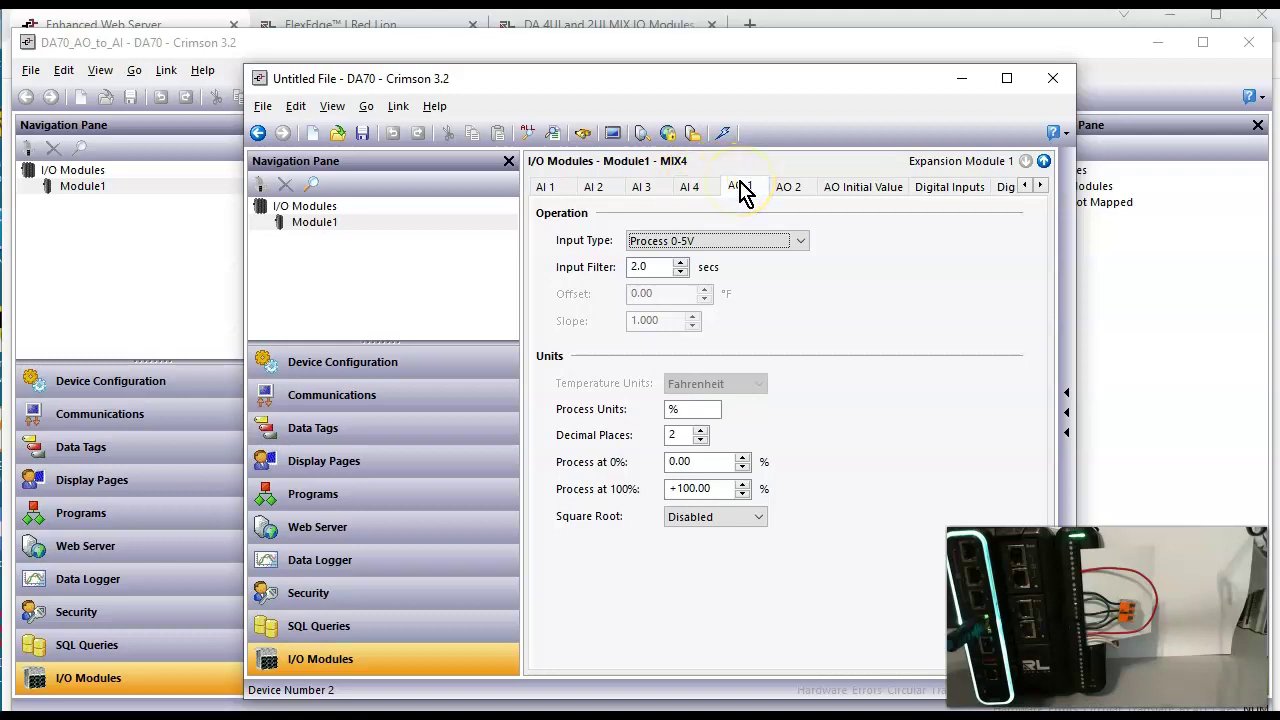
{"action": "left_click", "coordinate": [787, 190]}
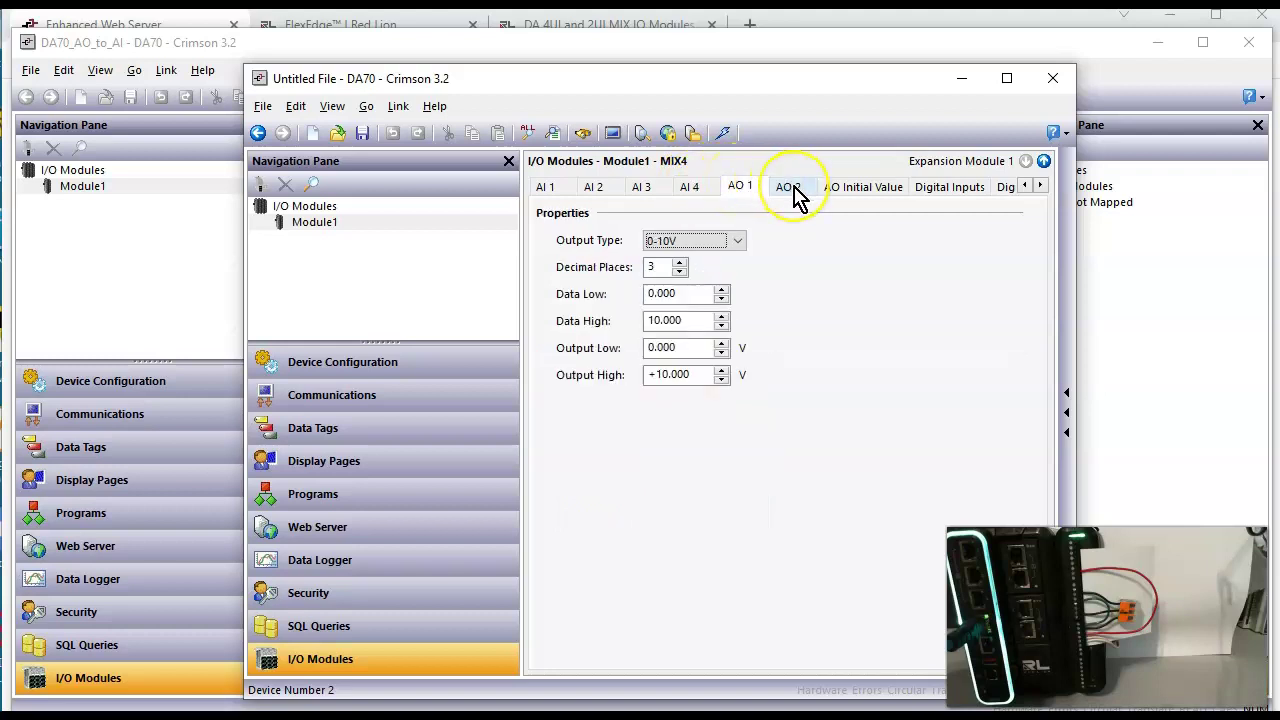
- Set analog output AO 1 to the 0-20mA output type with an output high of 20.000 mA
{"action": "left_click", "coordinate": [739, 191]}
{"action": "left_click", "coordinate": [735, 245]}
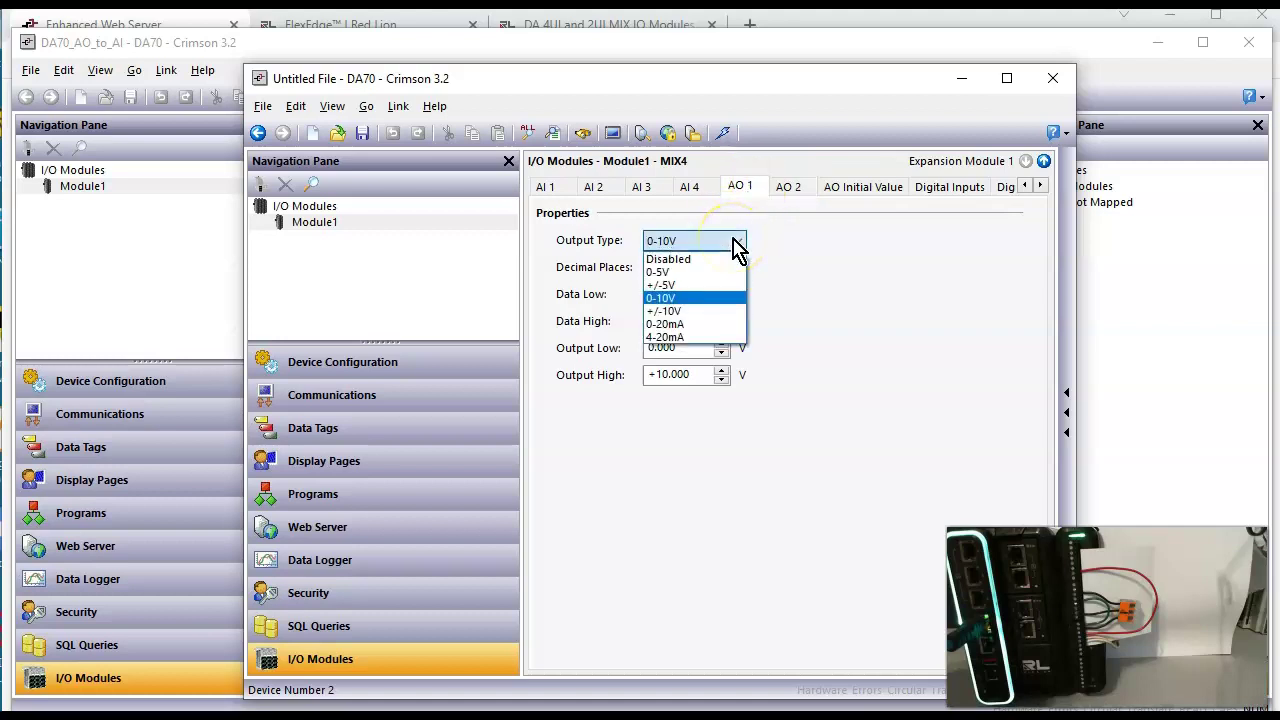
{"action": "left_click", "coordinate": [686, 325]}
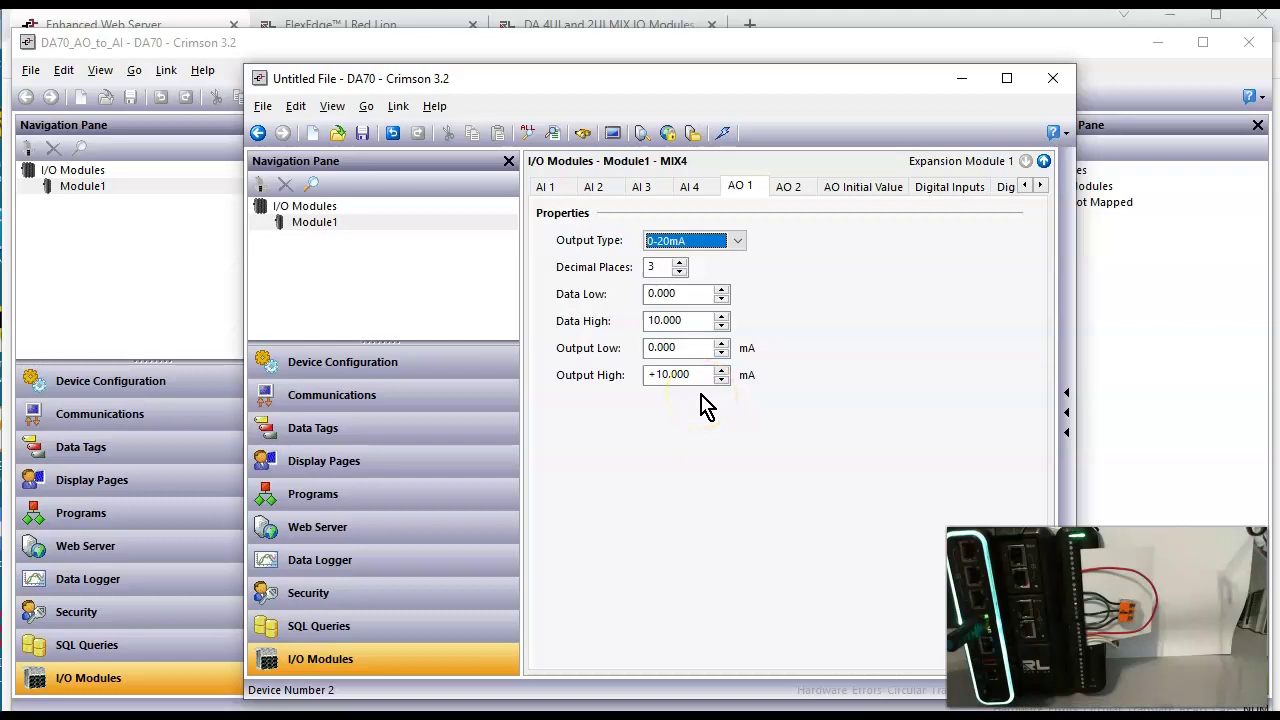
{"action": "left_click", "coordinate": [713, 243]}
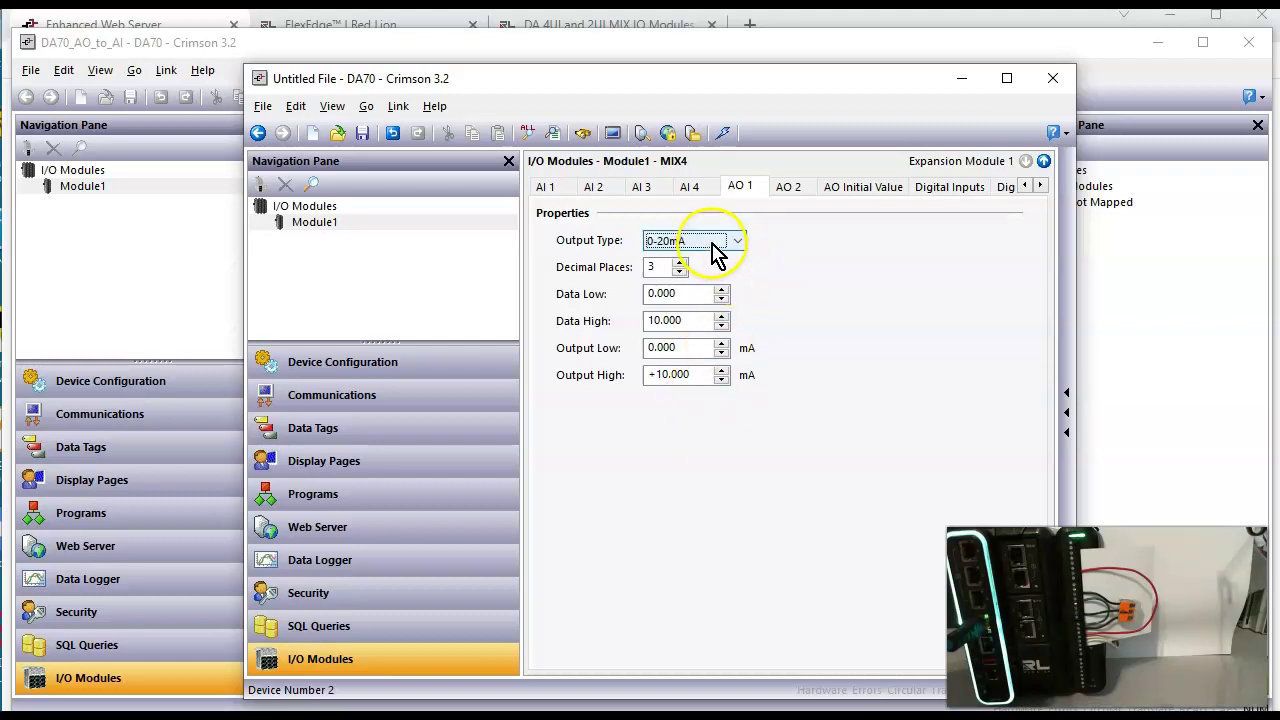
{"action": "left_click", "coordinate": [701, 377]}
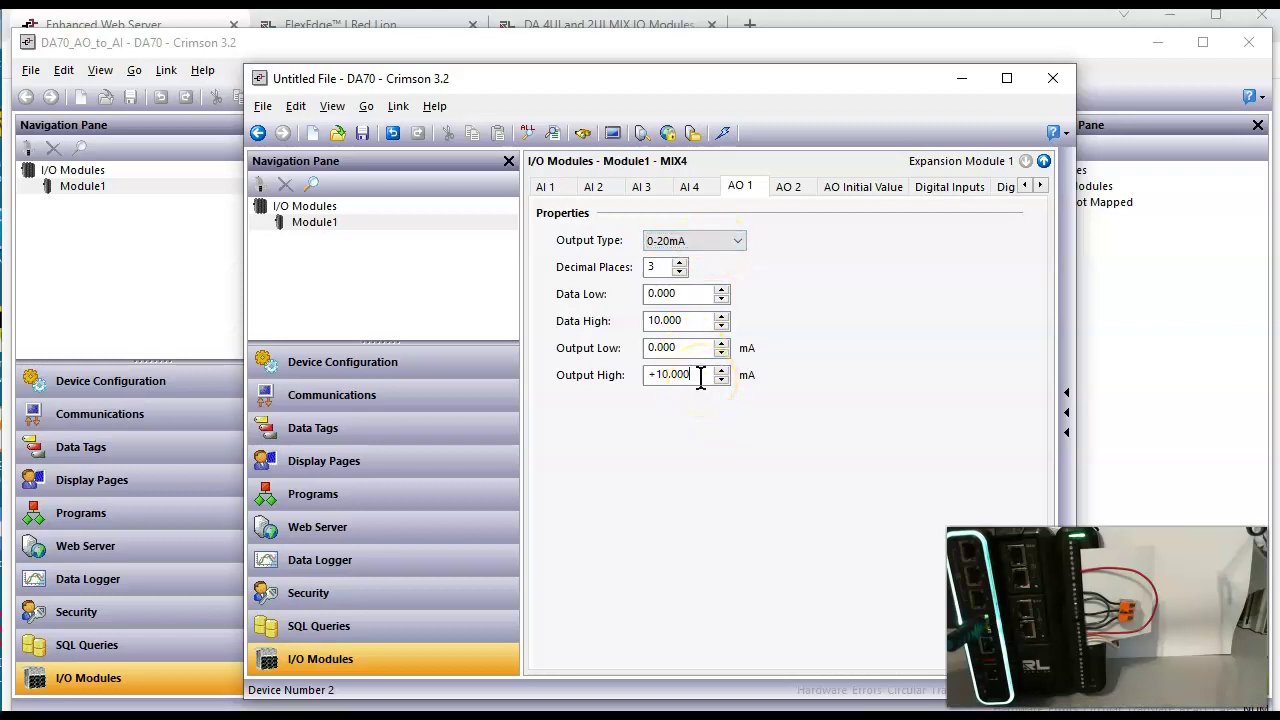
{"action": "left_click", "coordinate": [512, 408]}
{"action": "type", "text": "20.000"}
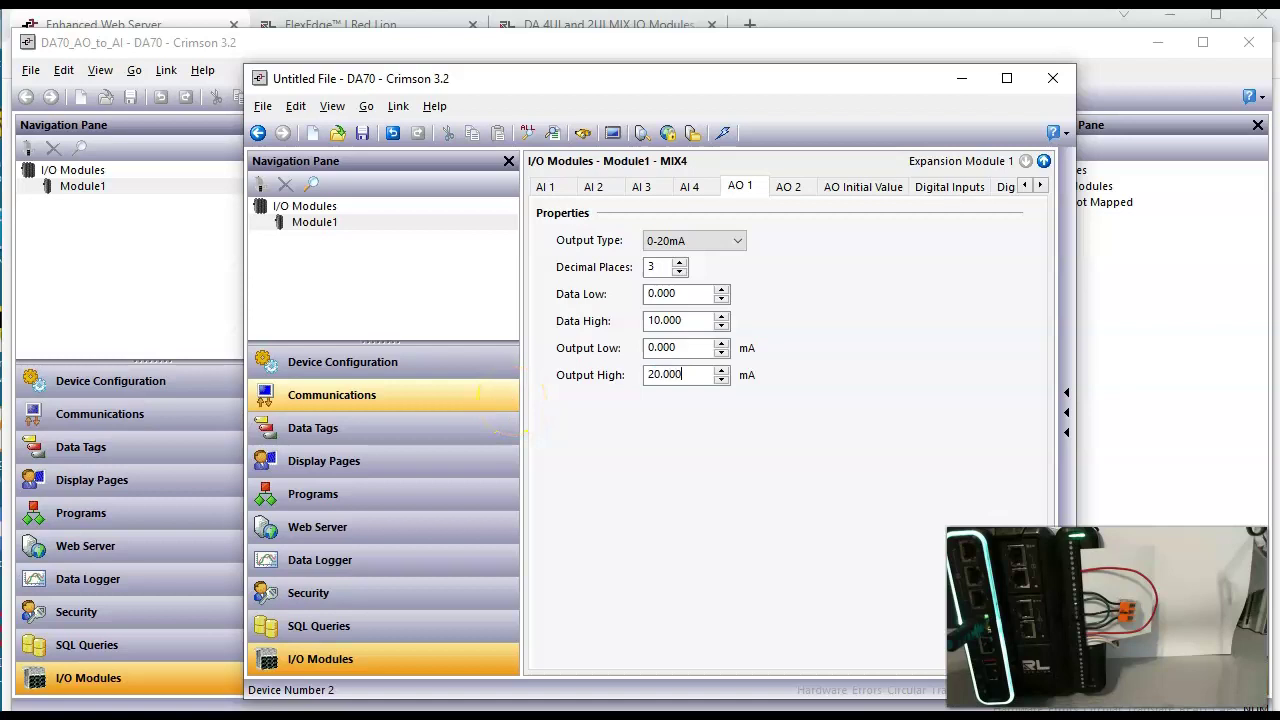
{"action": "key", "text": "Return"}
- Change AO 1's output type to 4-20mA and set its output low to 4.000 mA
{"action": "left_click", "coordinate": [707, 246]}
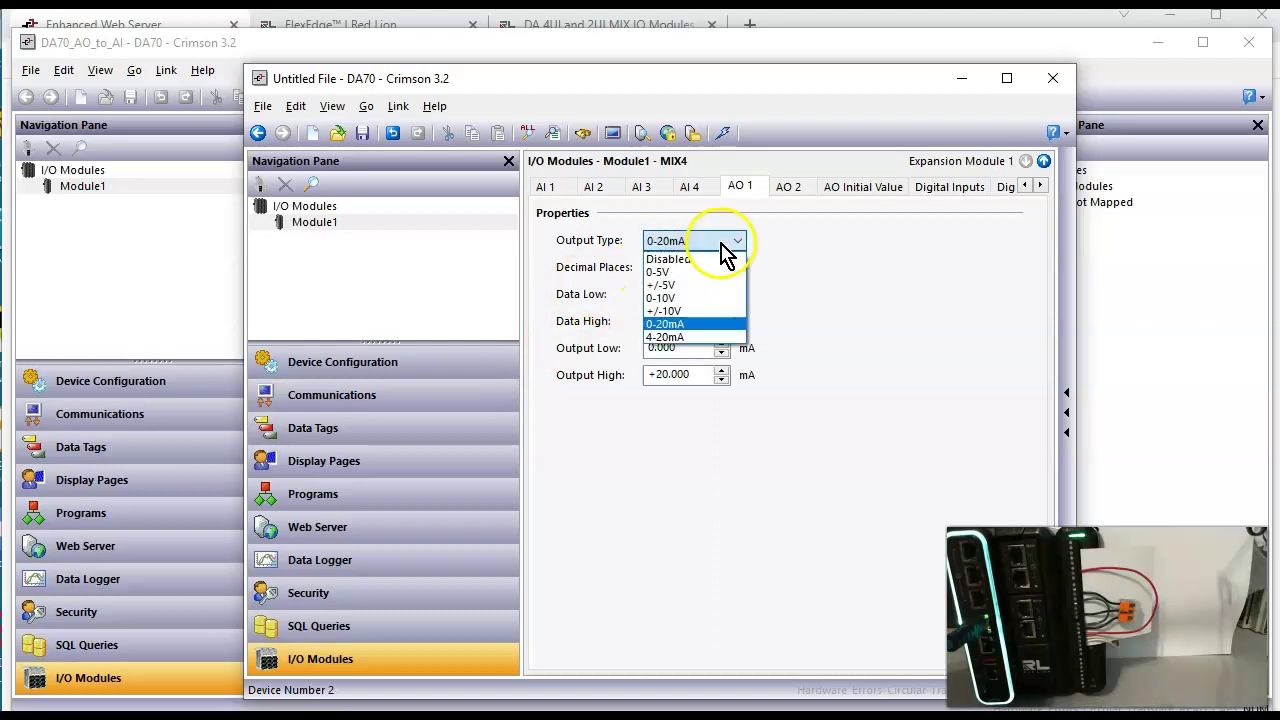
{"action": "left_click", "coordinate": [679, 340]}
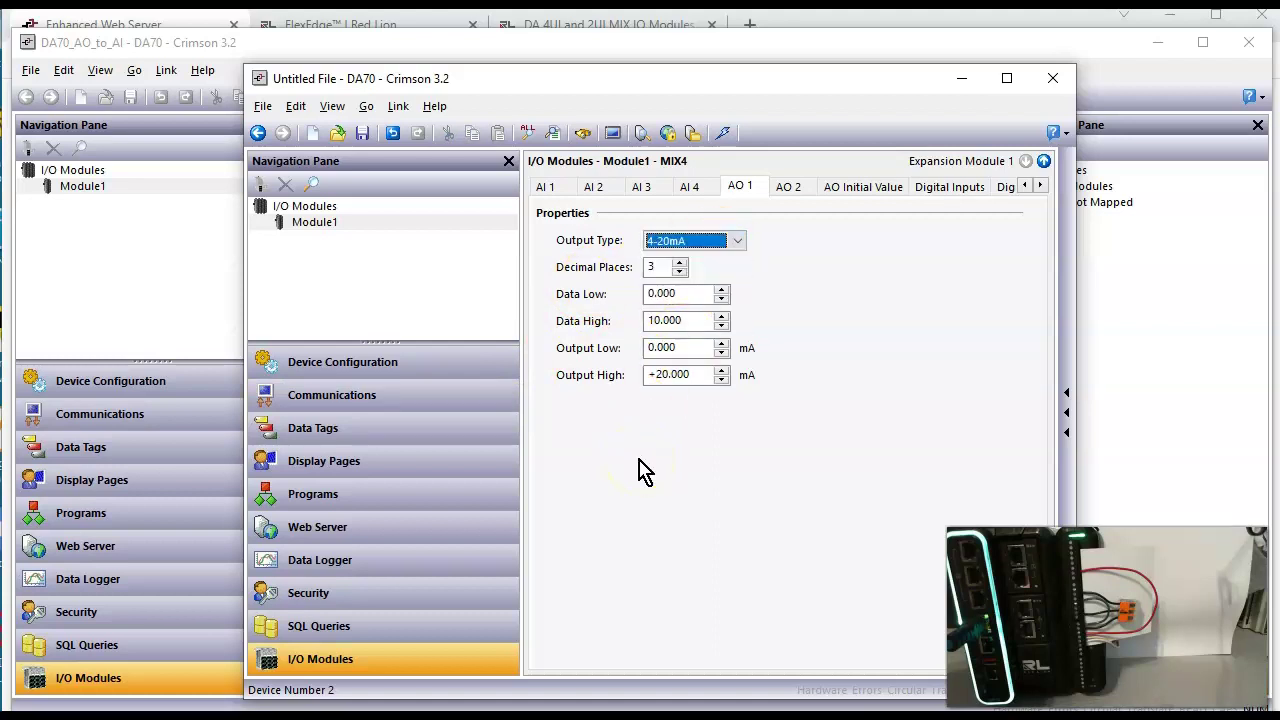
{"action": "double_click", "coordinate": [688, 348]}
{"action": "type", "text": "4.000"}
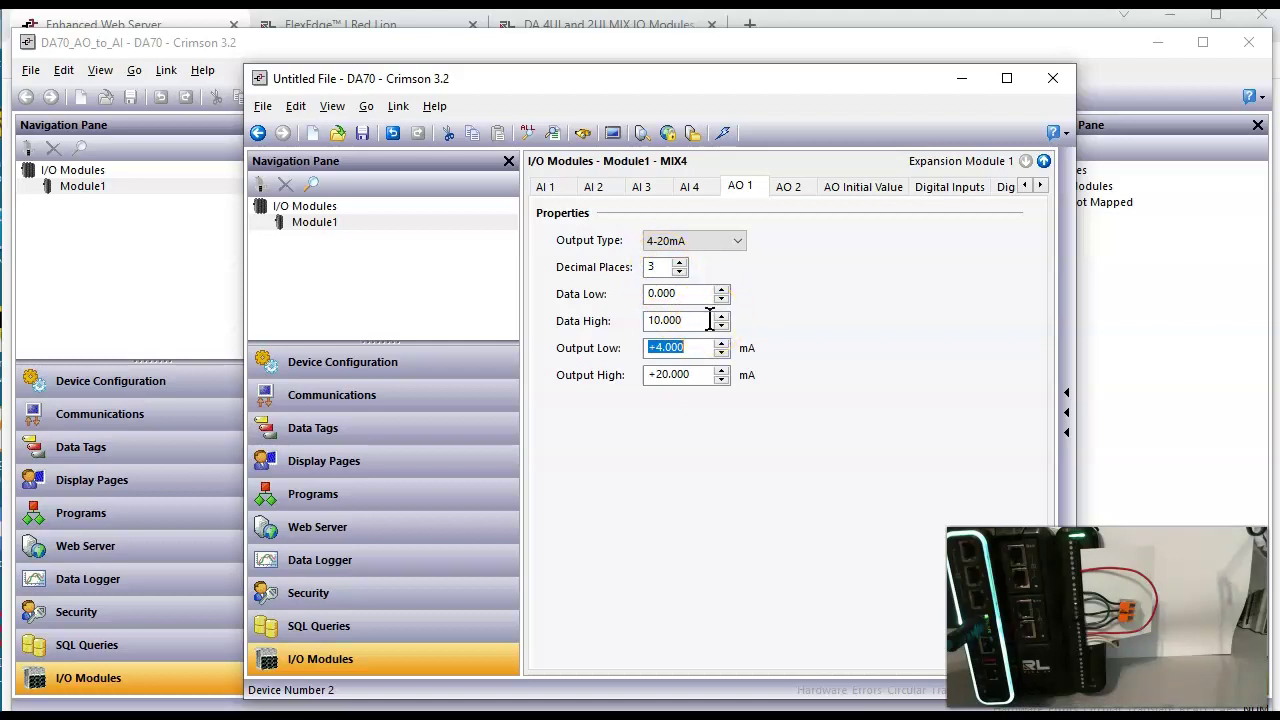
- Set analog output AO 2 of the MIX4 module to the 0-20mA output type
{"action": "left_click", "coordinate": [788, 190]}
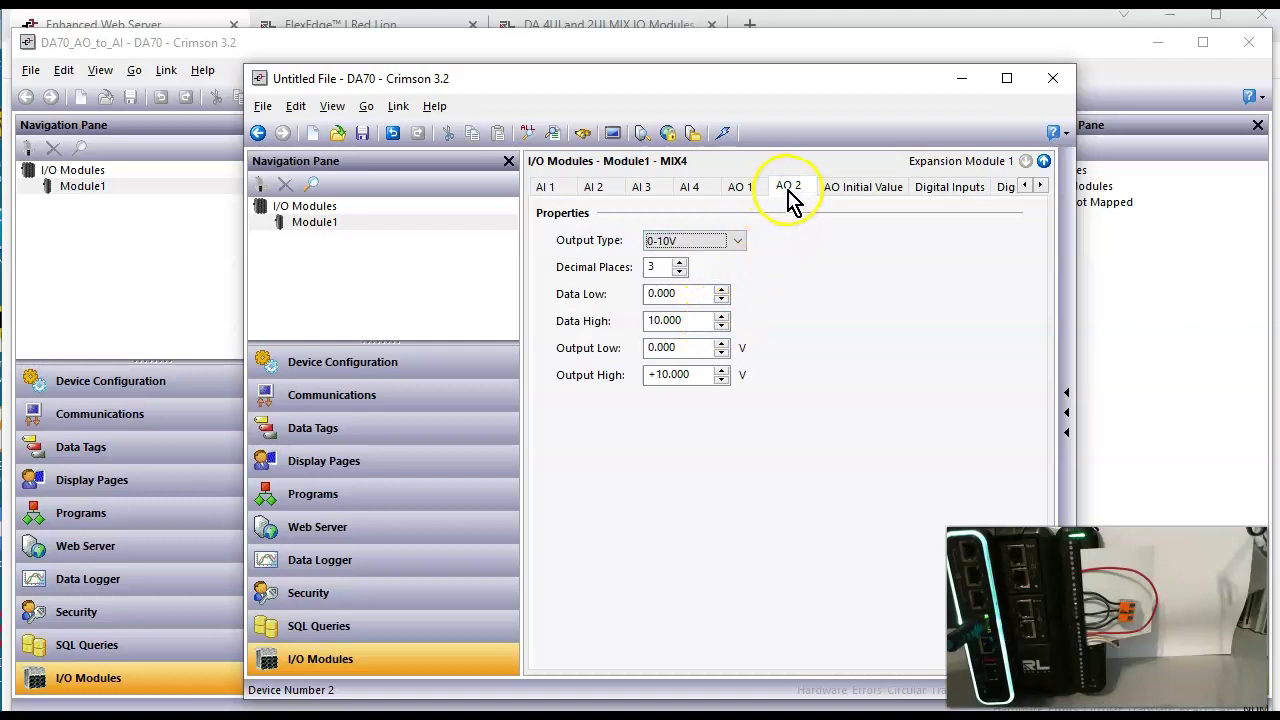
{"action": "left_click", "coordinate": [738, 245]}
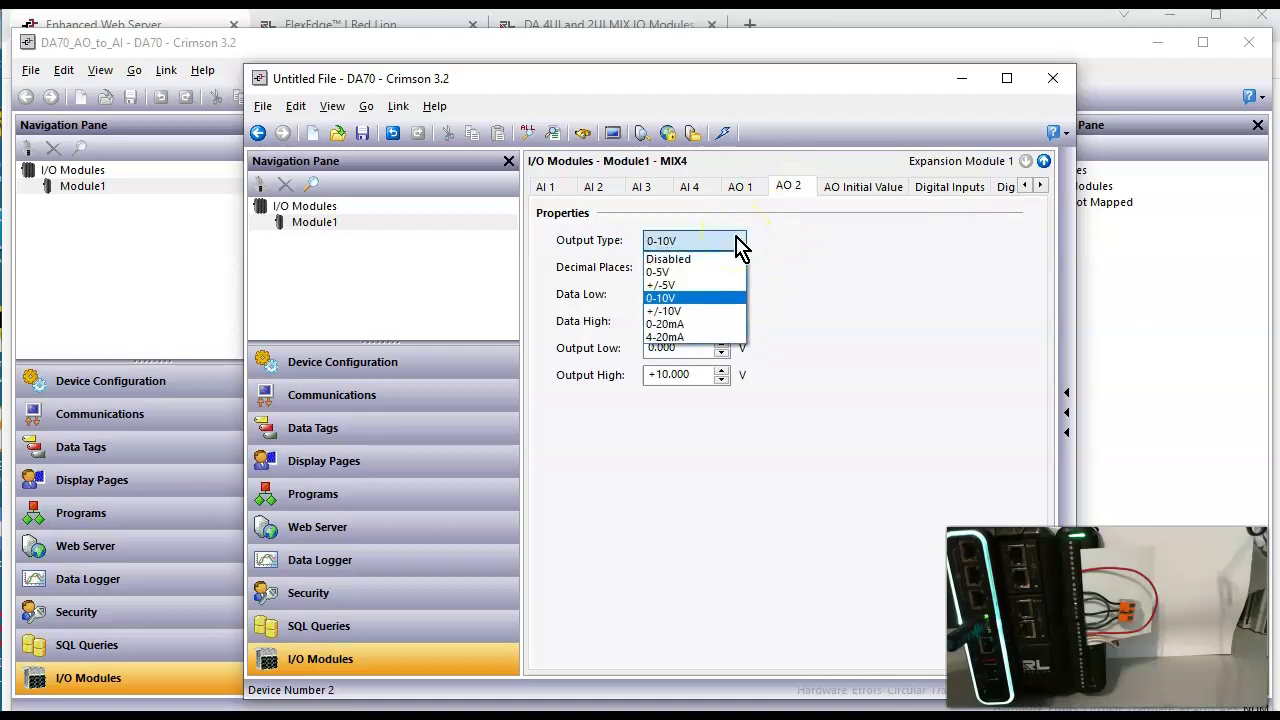
{"action": "left_click", "coordinate": [688, 324]}
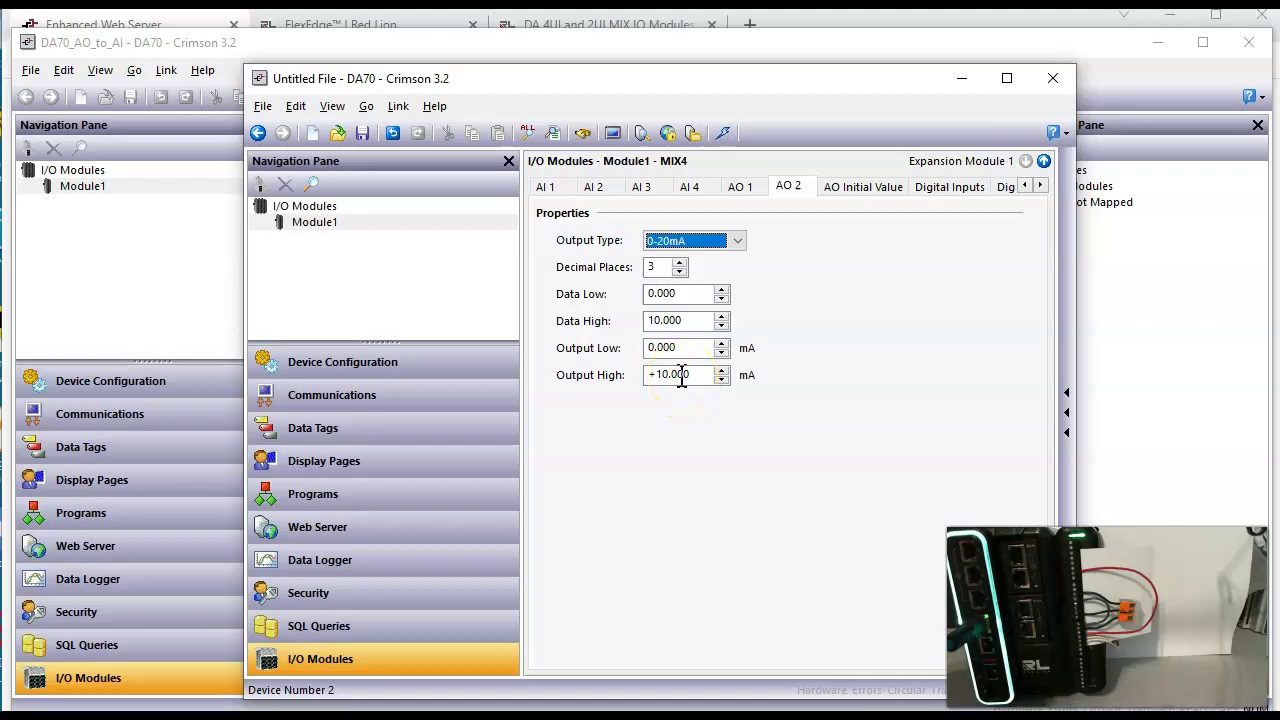
- Switch to the Enhanced Web Server page in the browser, show the current wiring and set Output_1_mA to 5000
{"action": "left_click", "coordinate": [139, 288]}
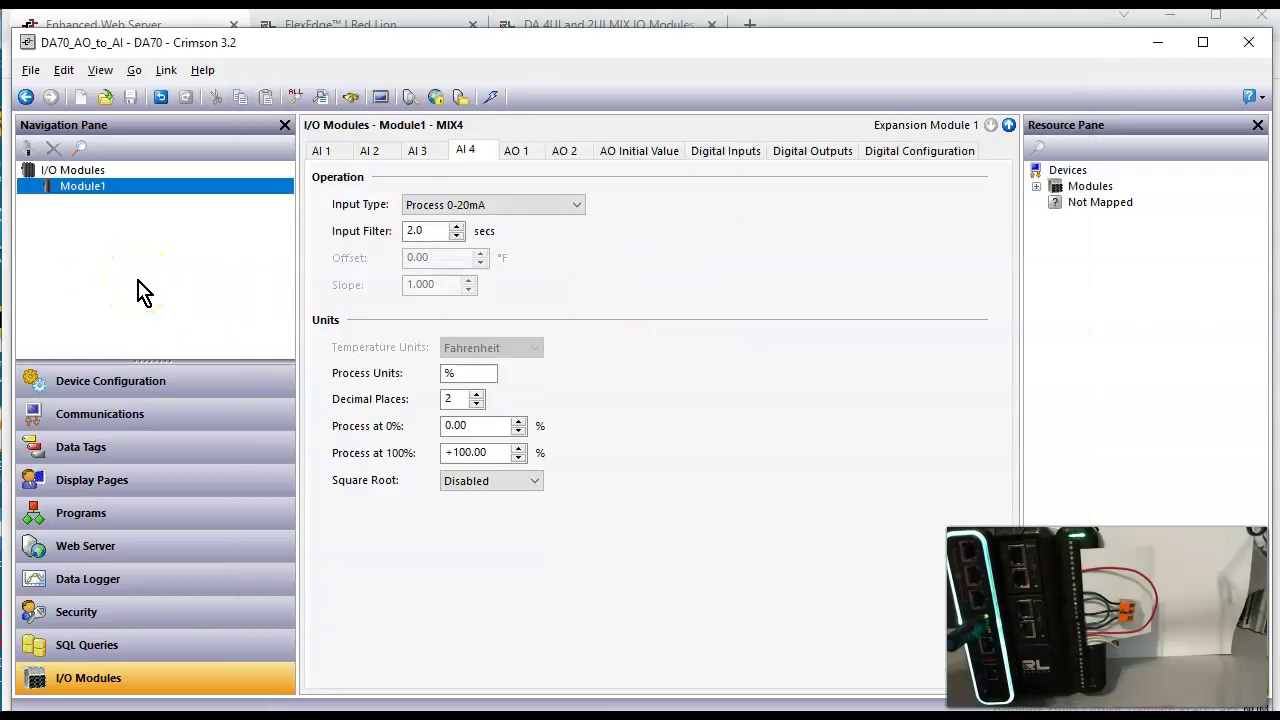
{"action": "key", "text": "alt+Tab"}
{"action": "left_click", "coordinate": [790, 290]}
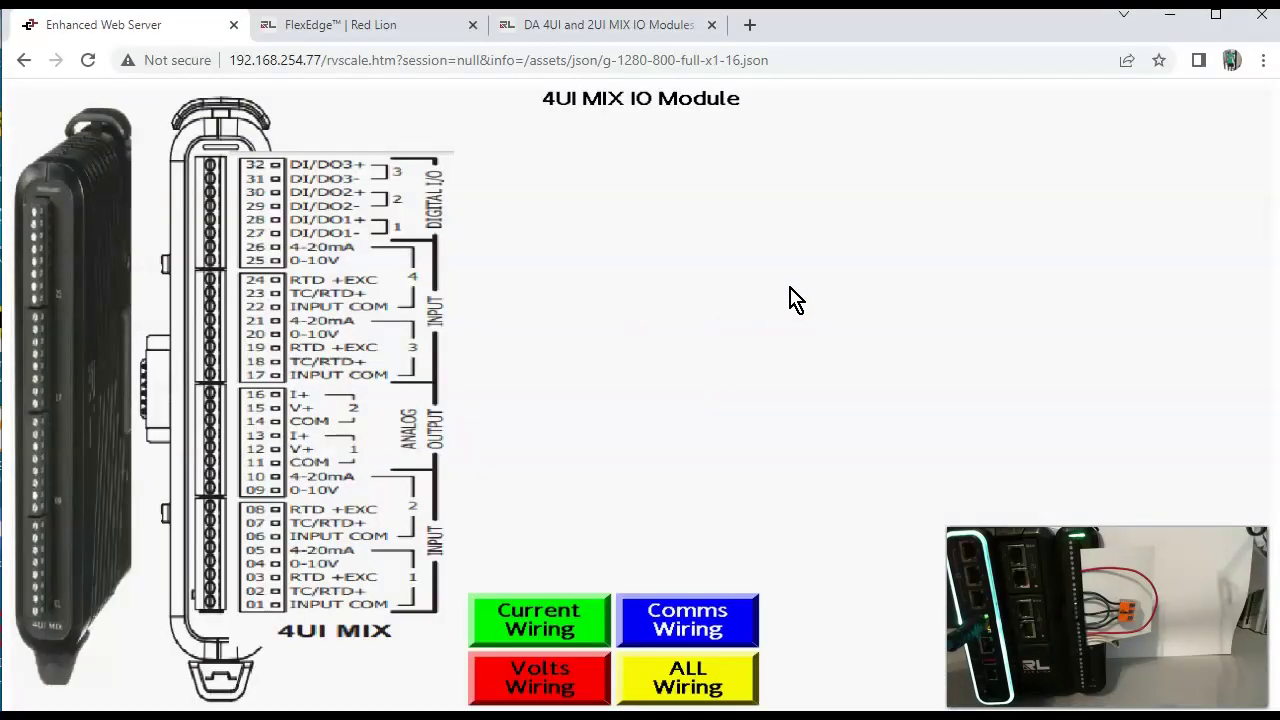
{"action": "left_click", "coordinate": [540, 630]}
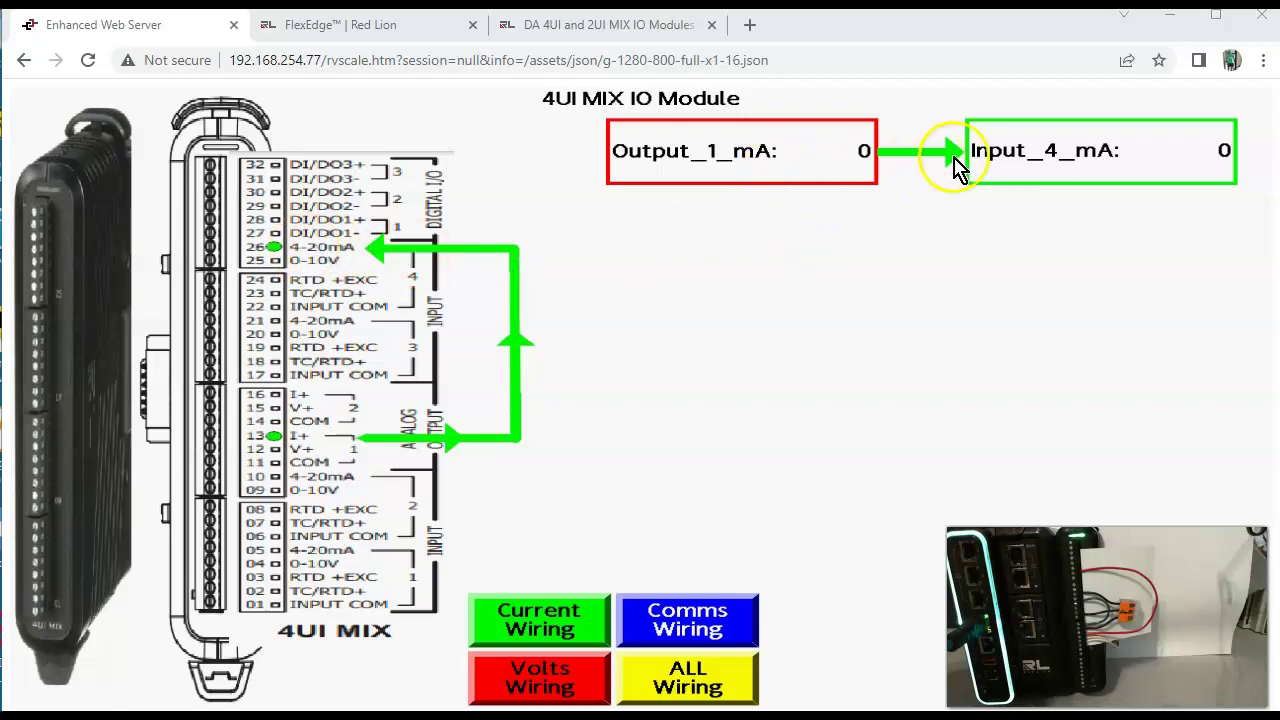
{"action": "left_click", "coordinate": [864, 158]}
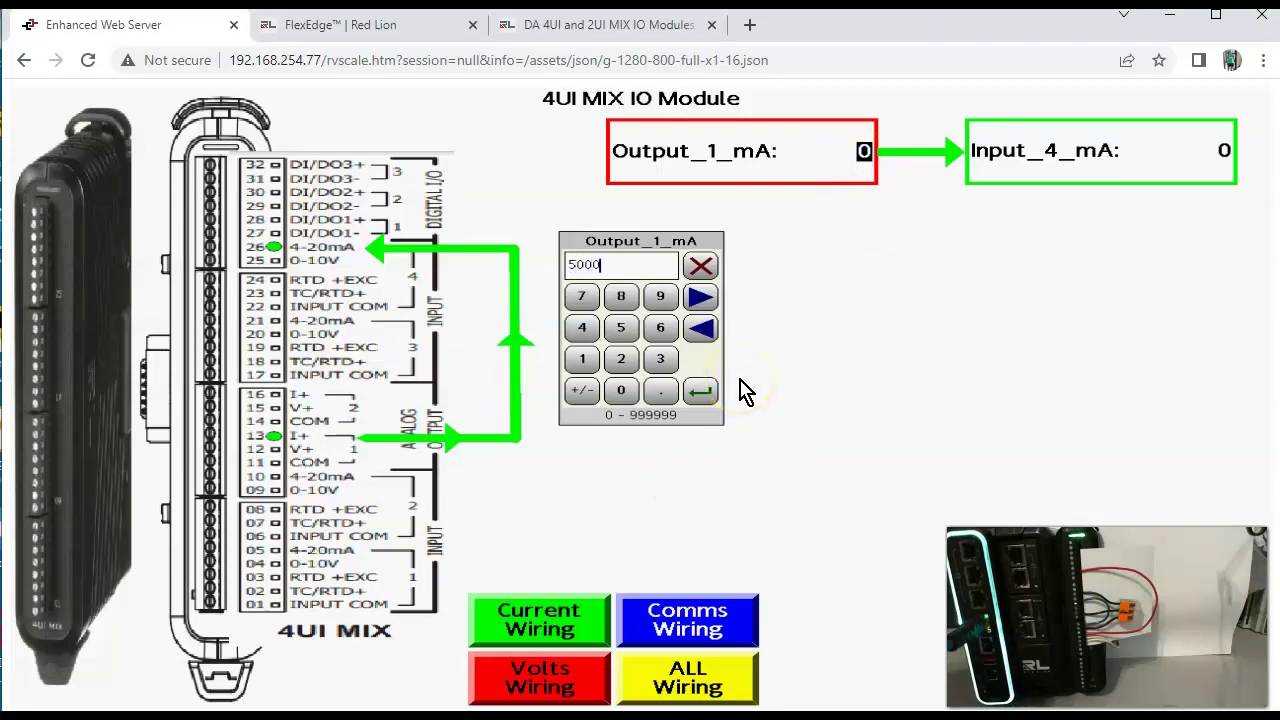
{"action": "type", "text": "5000"}
{"action": "key", "text": "Return"}
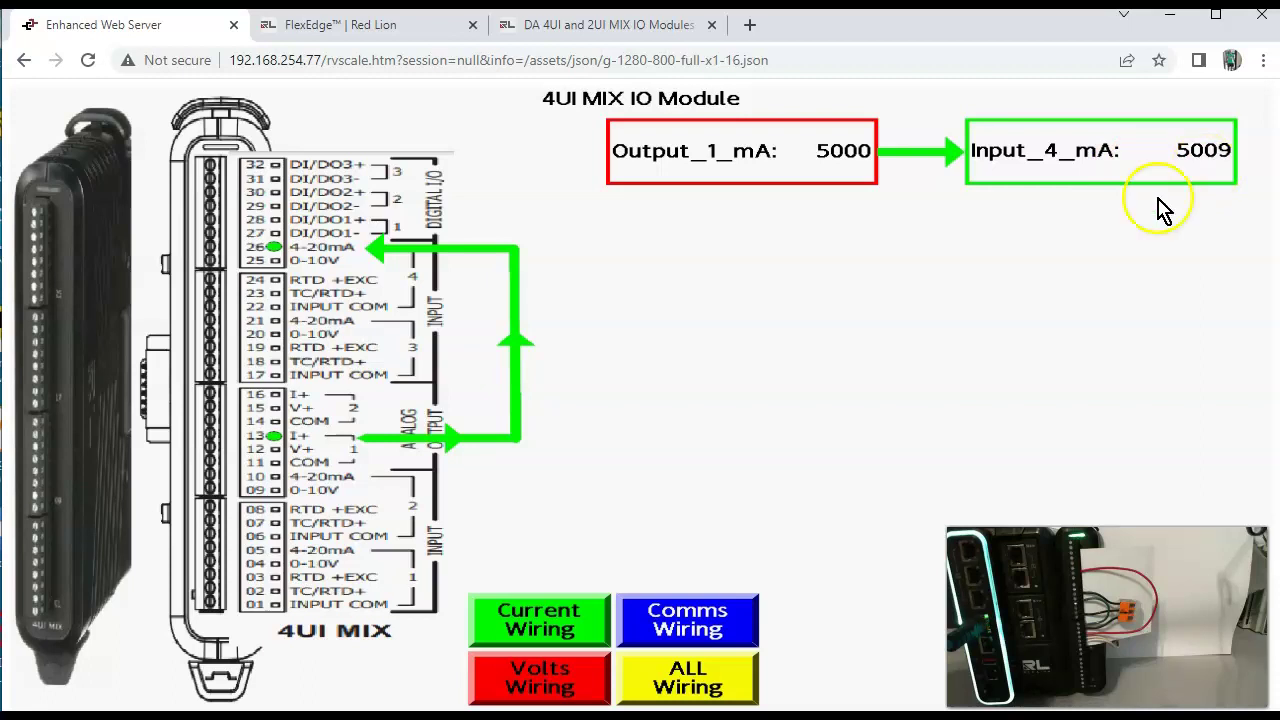
- Hide the current wiring, show the volts wiring and set Output_2_V to 2500
{"action": "left_click", "coordinate": [566, 630]}
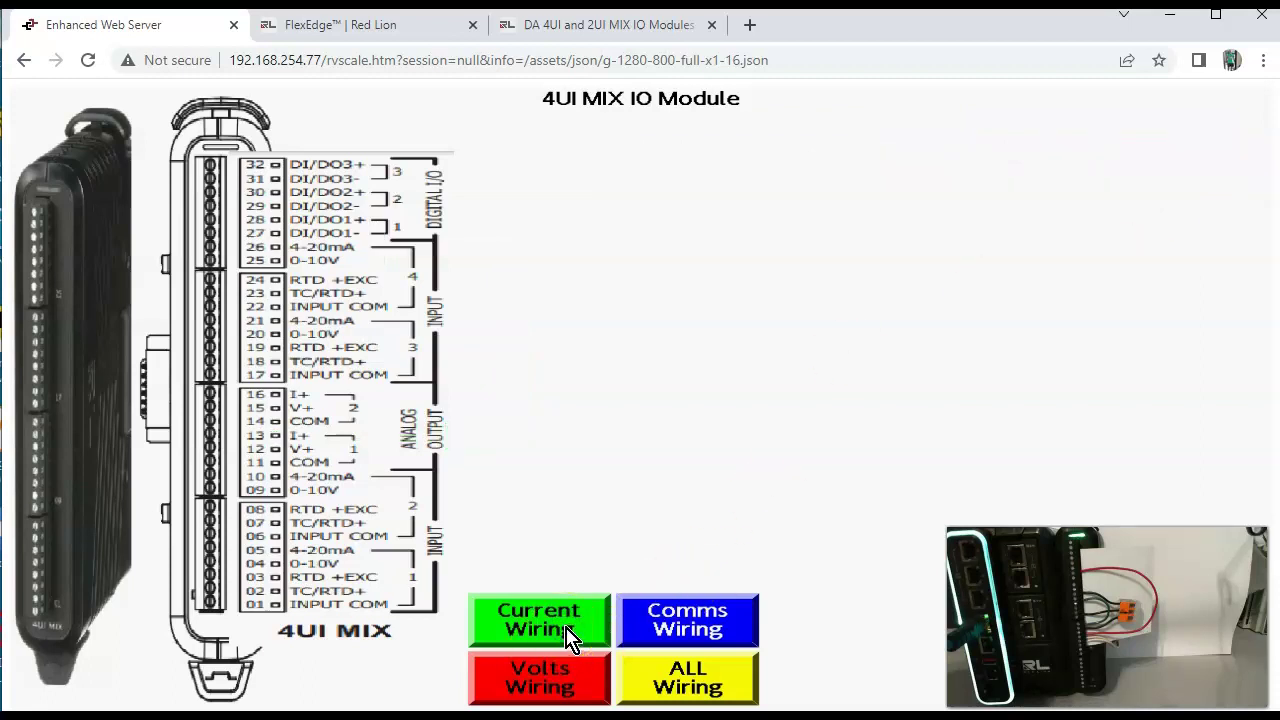
{"action": "left_click", "coordinate": [572, 688]}
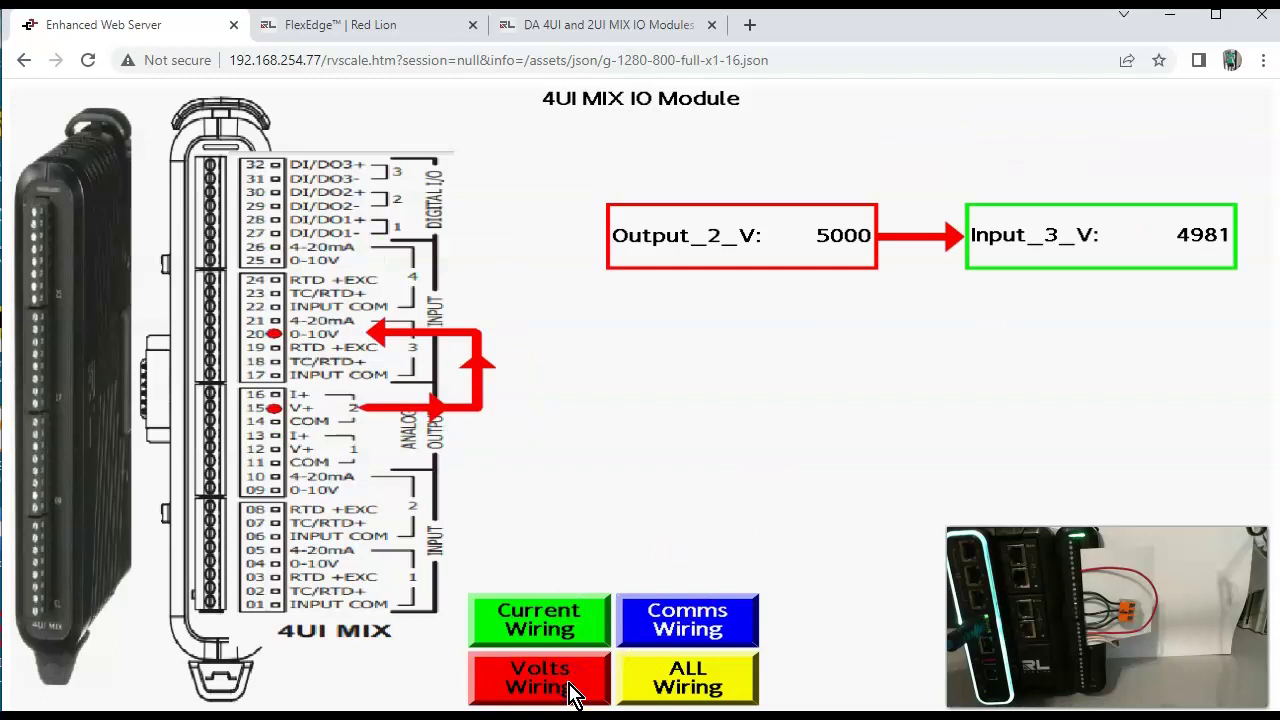
{"action": "left_click", "coordinate": [305, 452]}
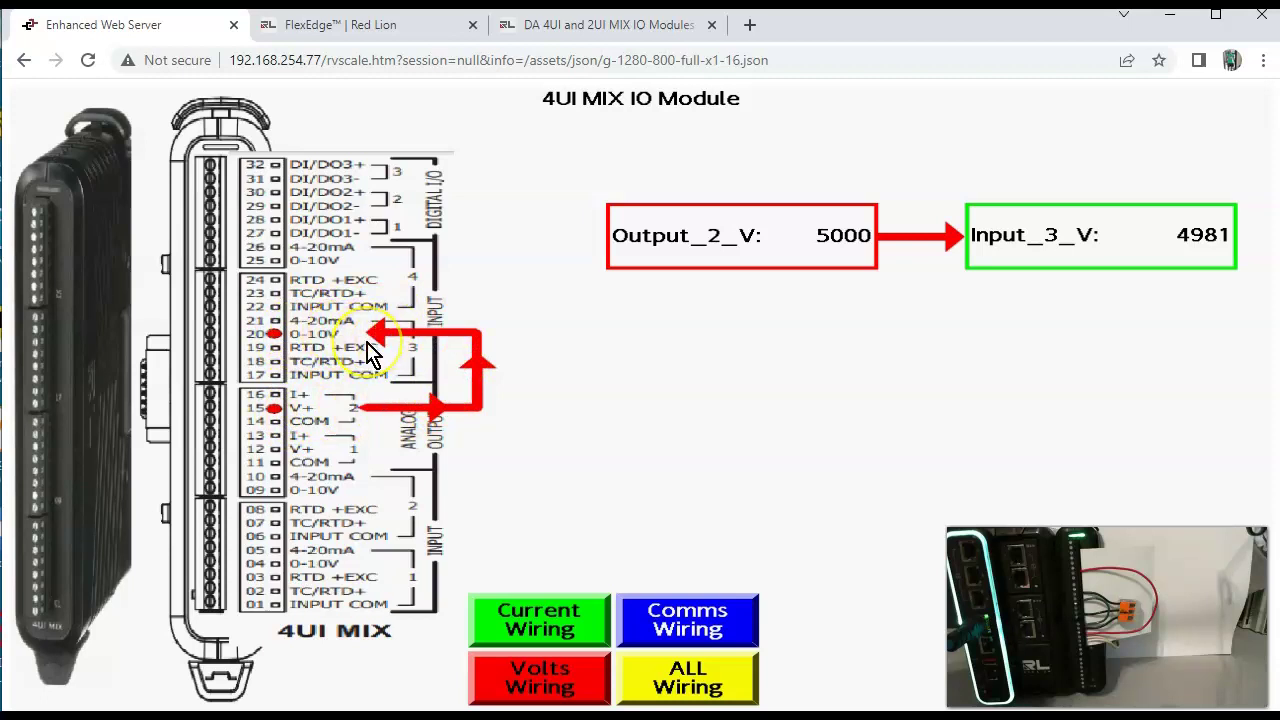
{"action": "left_click", "coordinate": [835, 232]}
{"action": "type", "text": "2"}
{"action": "key", "text": "Return"}
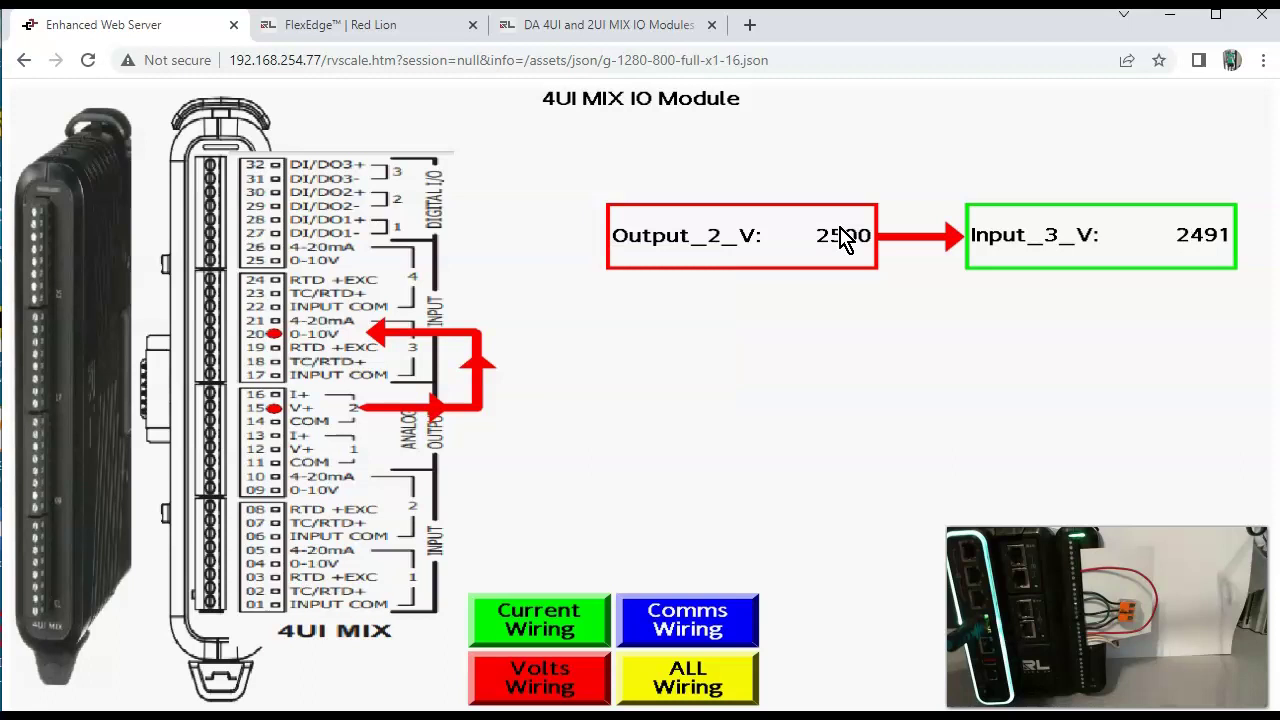
- Display the comms wiring, then all wiring together on the 4UI MIX diagram
{"action": "left_click", "coordinate": [727, 630]}
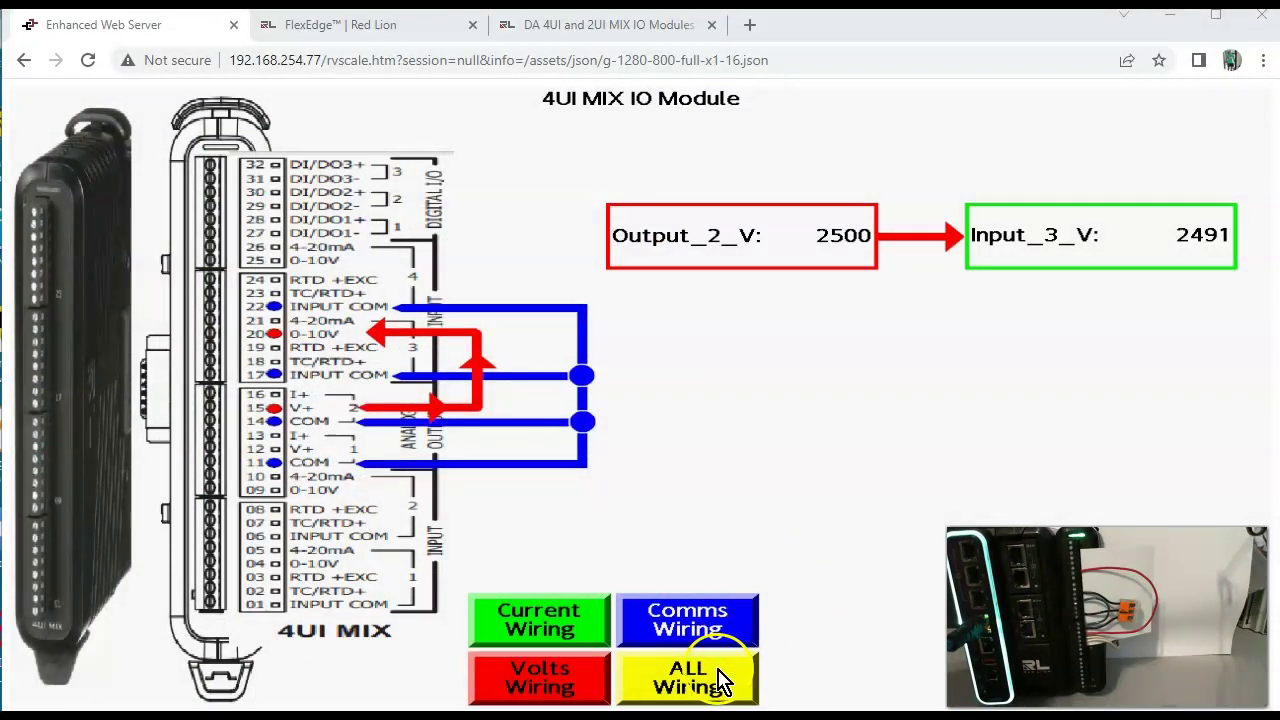
{"action": "left_click", "coordinate": [722, 682]}
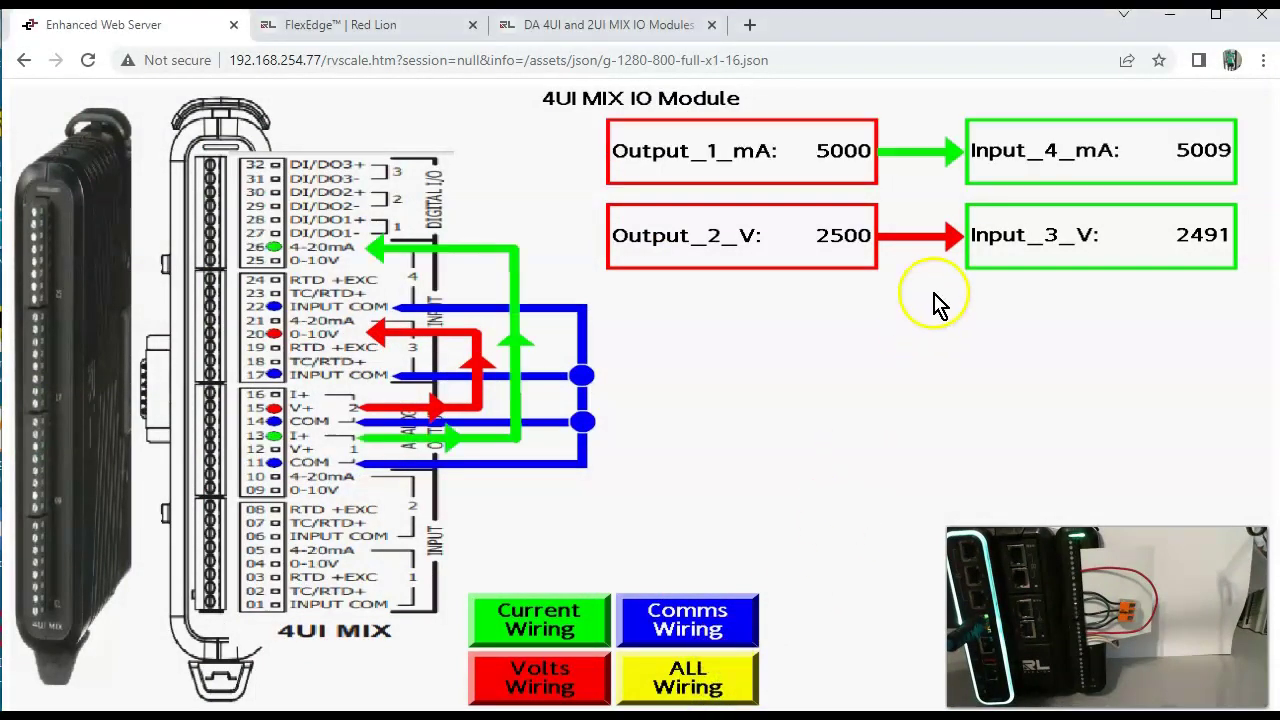
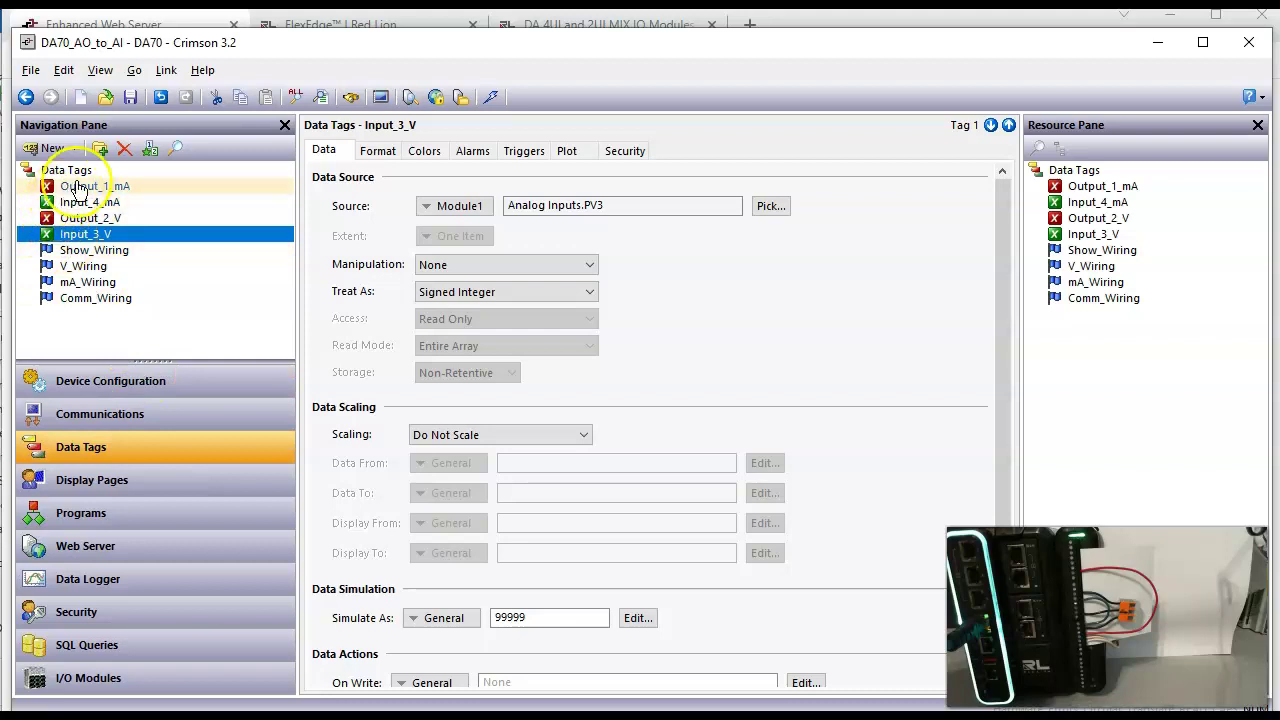
- Examine which MIX4 object and property the Output_1_mA tag is mapped to, without changing the mapping
{"action": "left_click", "coordinate": [78, 189]}
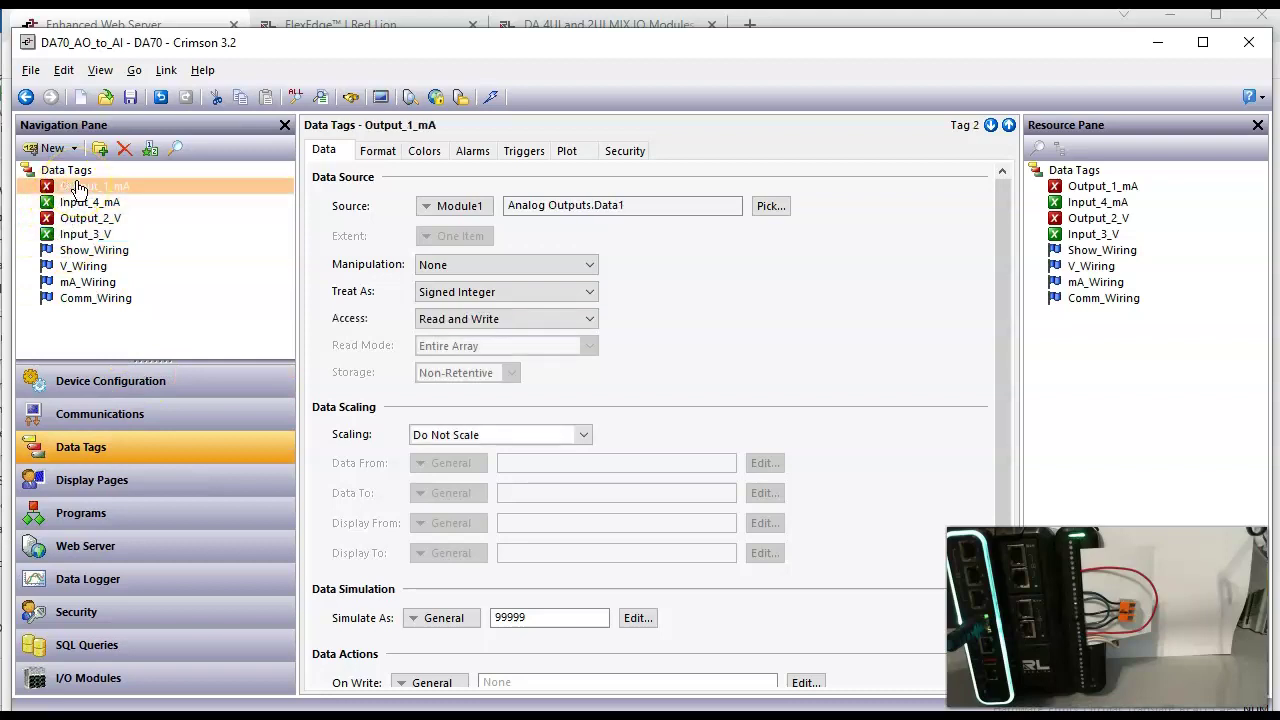
{"action": "left_click", "coordinate": [769, 206]}
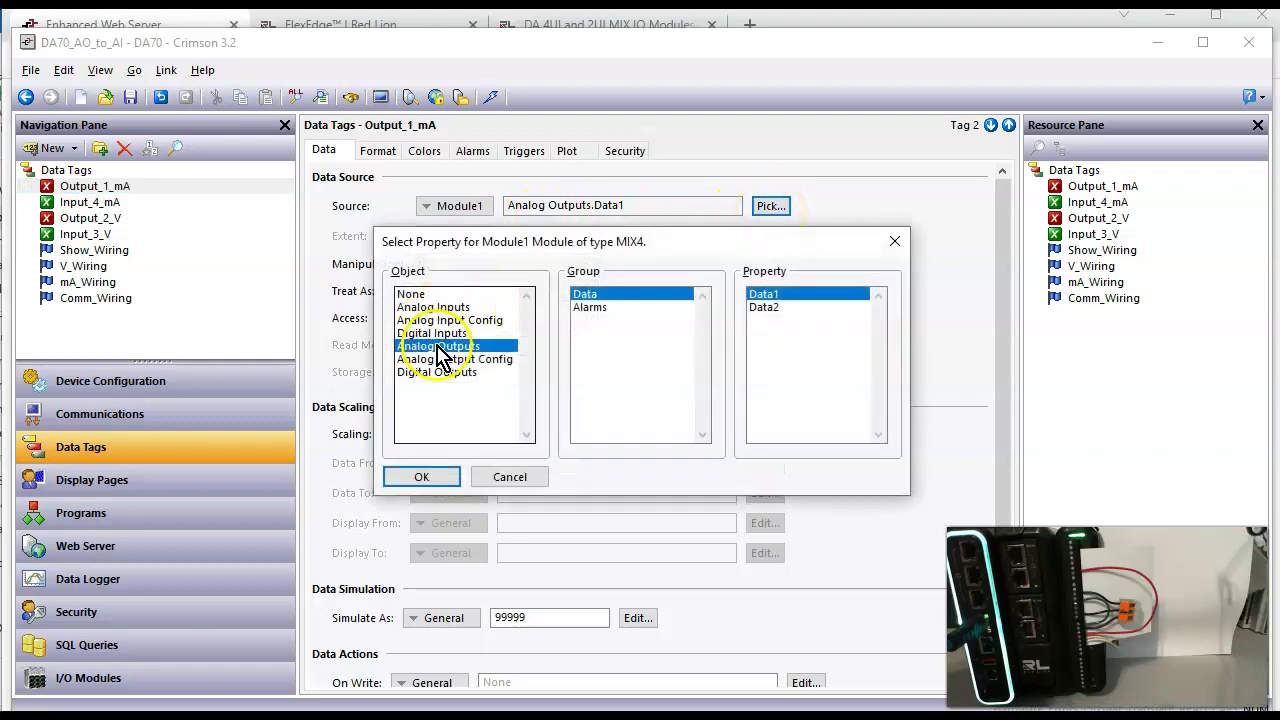
{"action": "left_click", "coordinate": [766, 300]}
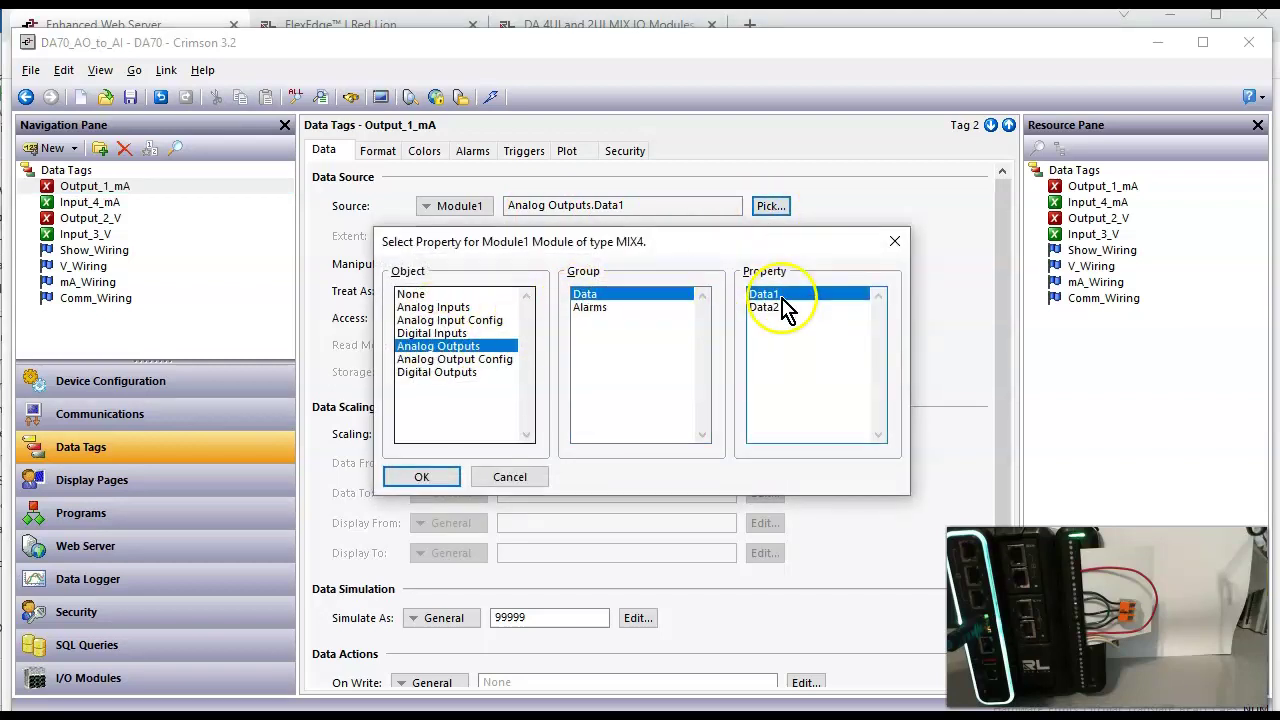
{"action": "left_click", "coordinate": [511, 478]}
- Trace the Output_1_mA data box on the Main display page back to its data tag using Jump To
{"action": "left_click", "coordinate": [92, 480]}
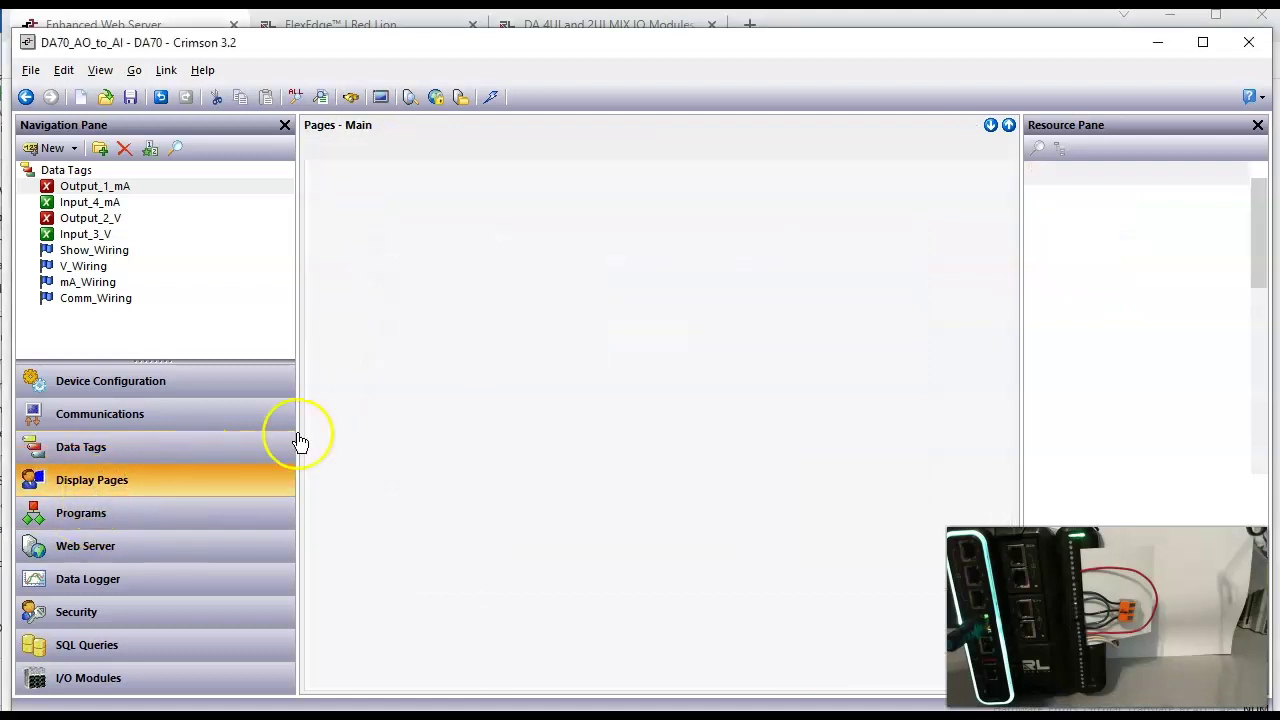
{"action": "left_click", "coordinate": [706, 268]}
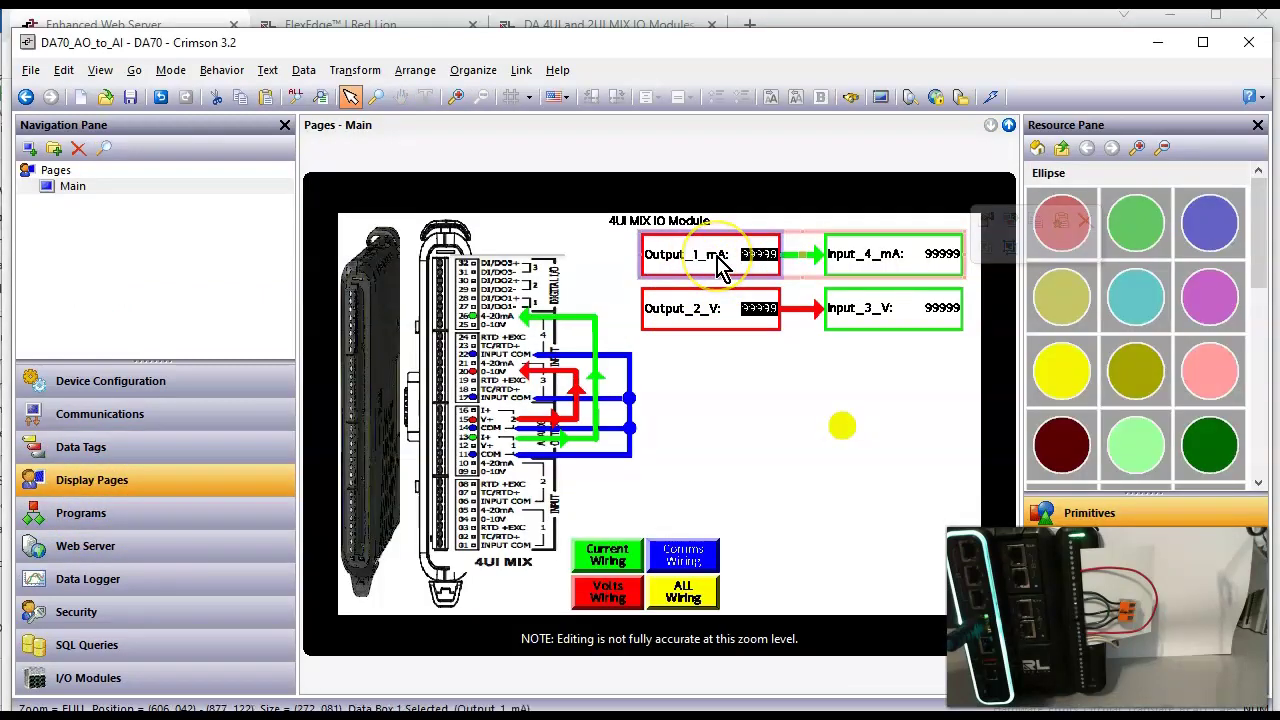
{"action": "left_click", "coordinate": [718, 266]}
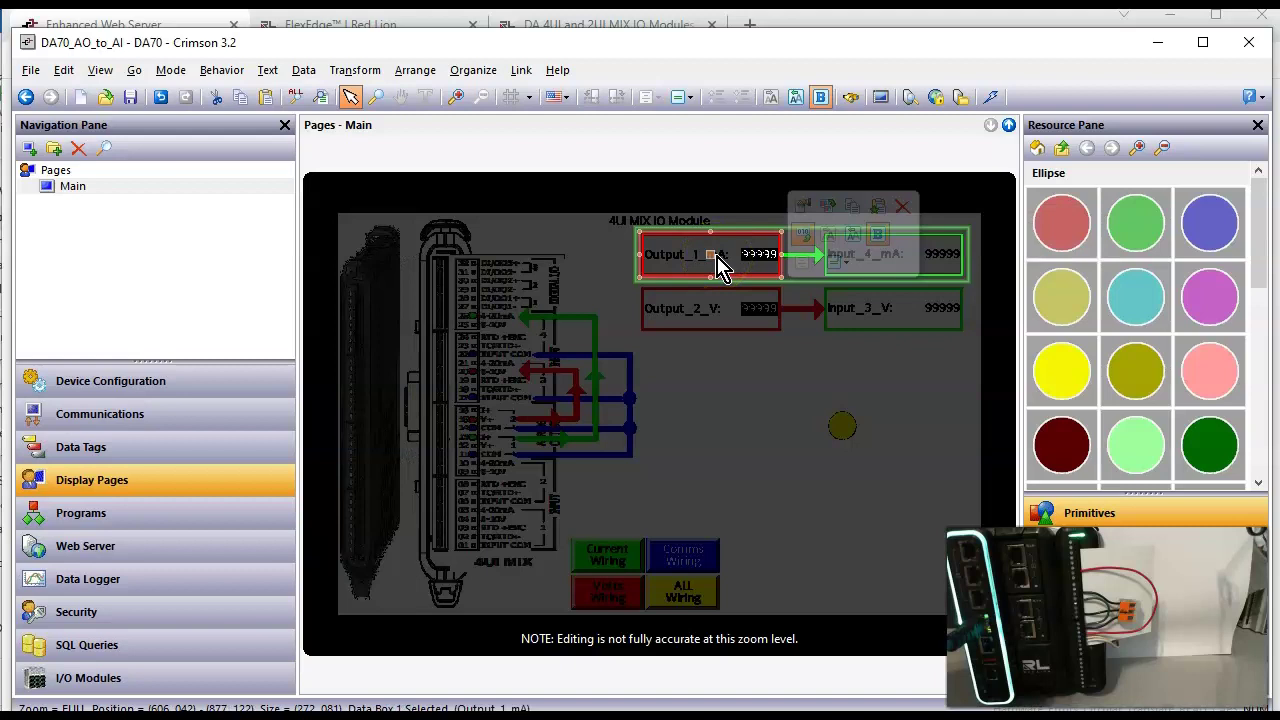
{"action": "right_click", "coordinate": [718, 266]}
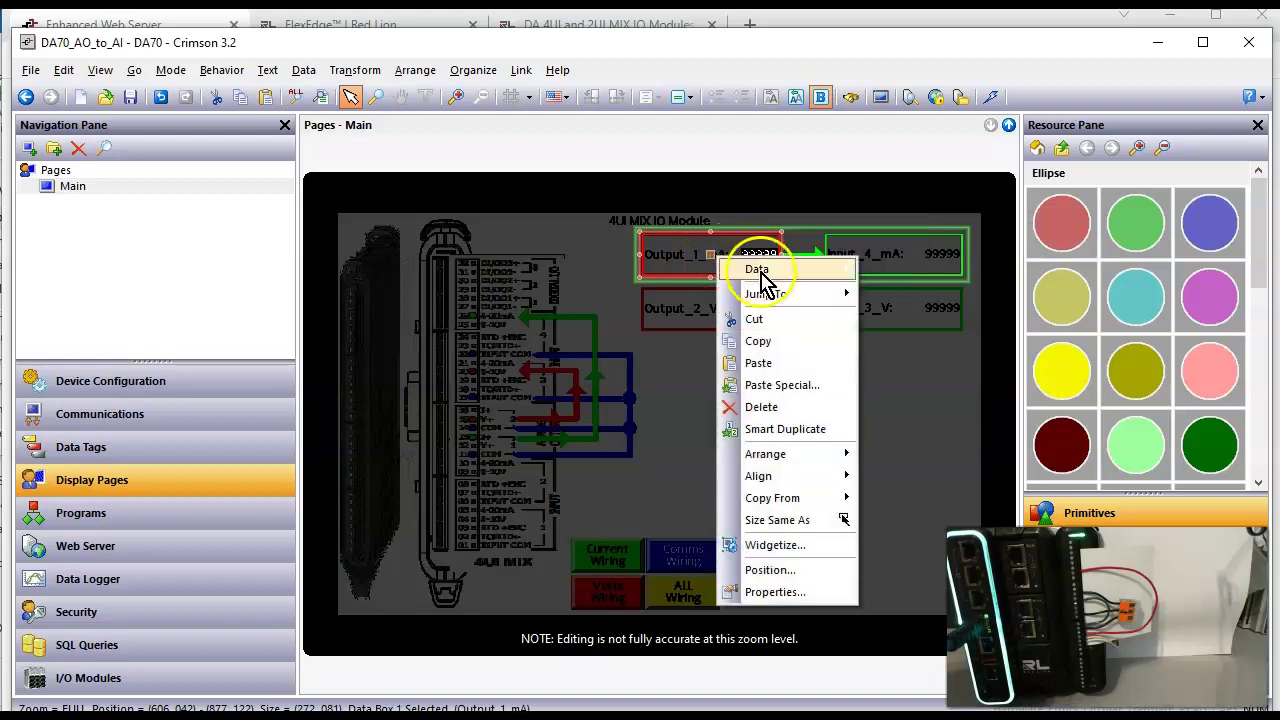
{"action": "mouse_move", "coordinate": [785, 300]}
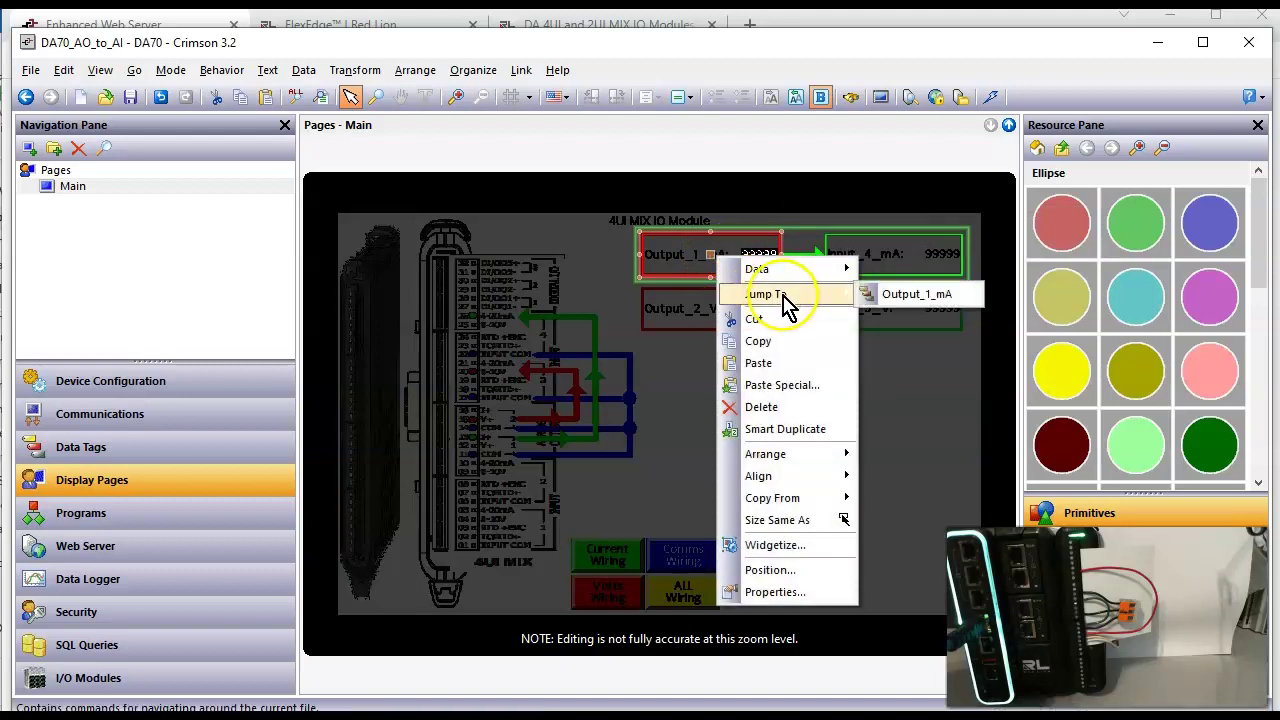
{"action": "left_click", "coordinate": [924, 306]}
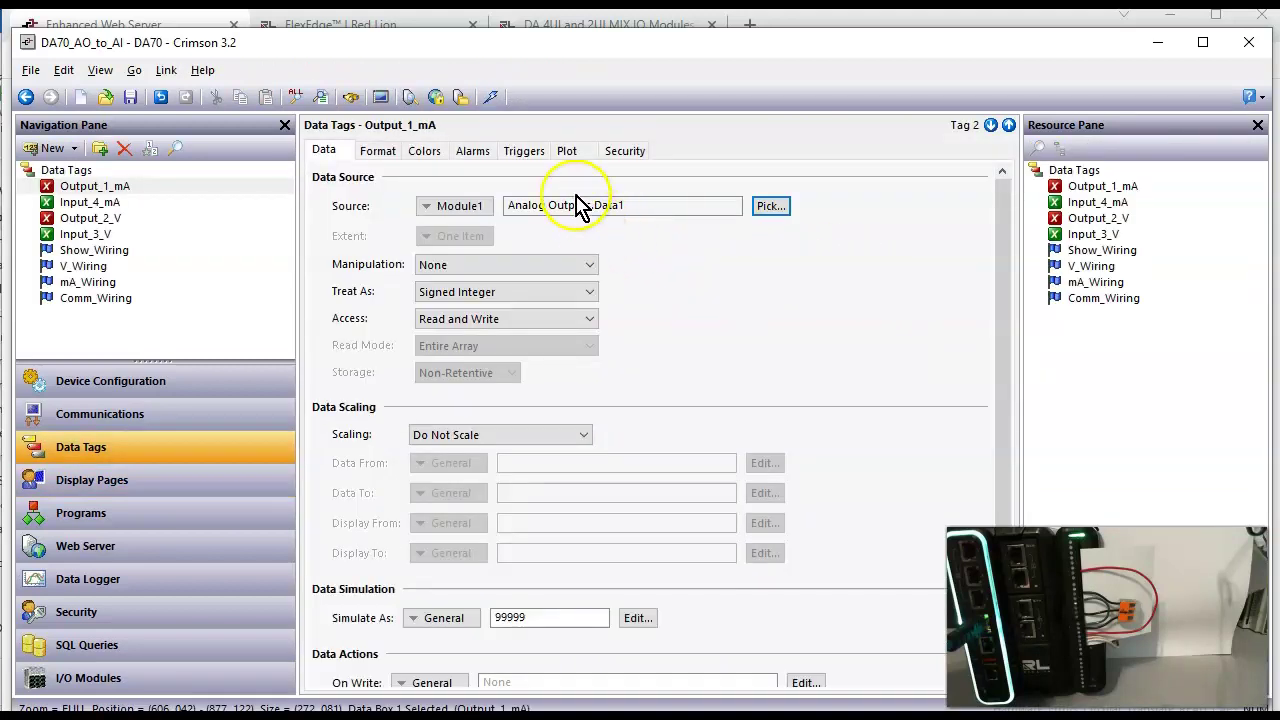
- Compare the module's AO 1 and AI 4 channel settings with the Output_1_mA and Input_4_mA tags
{"action": "left_click", "coordinate": [198, 683]}
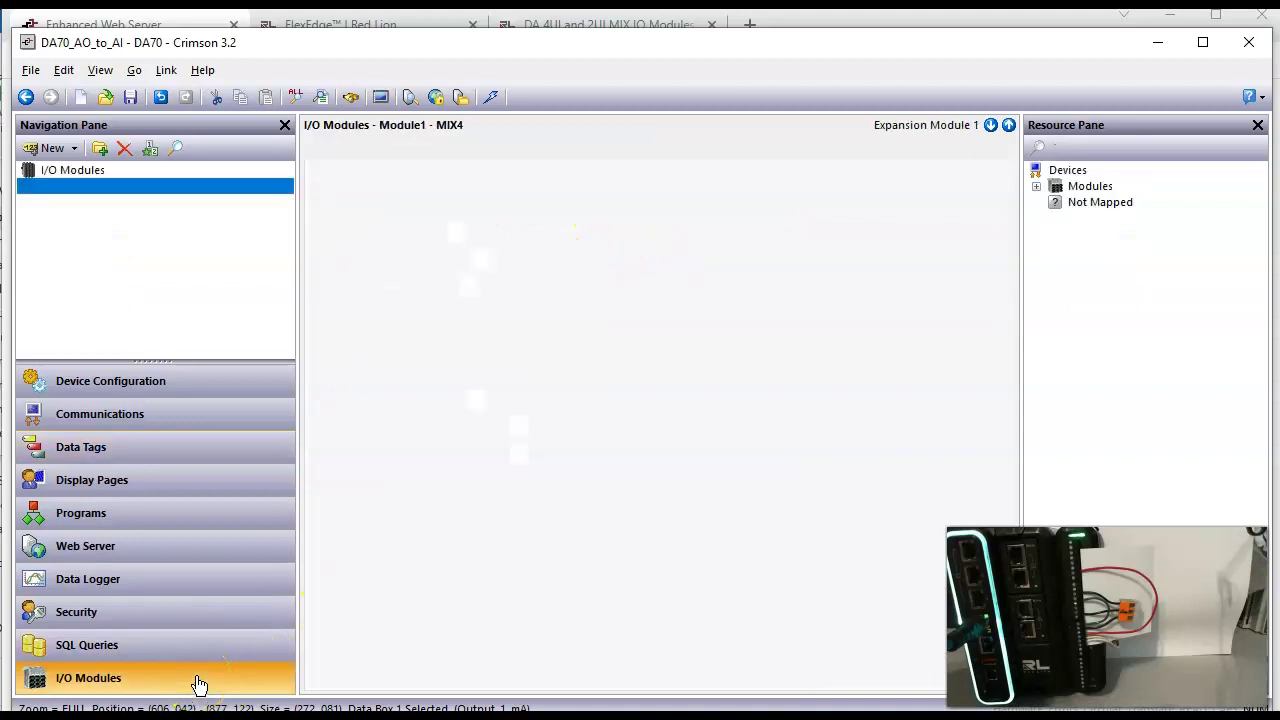
{"action": "left_click", "coordinate": [516, 151]}
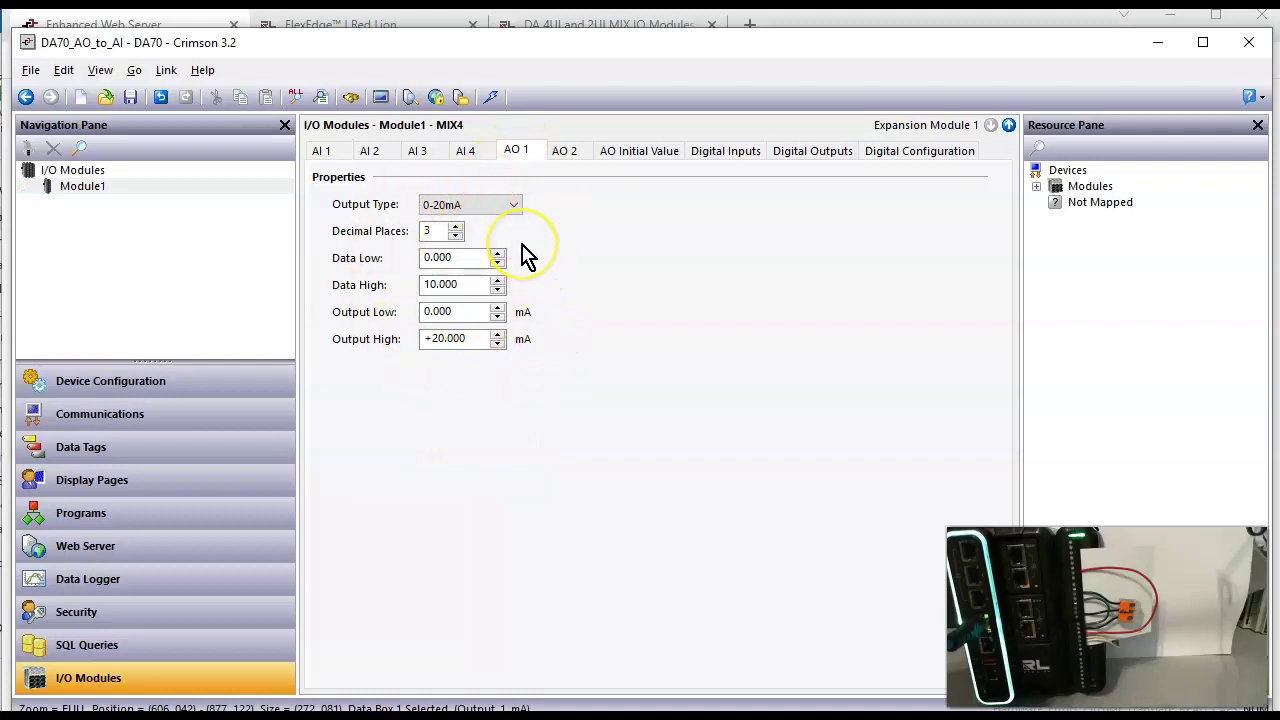
{"action": "left_click", "coordinate": [163, 463]}
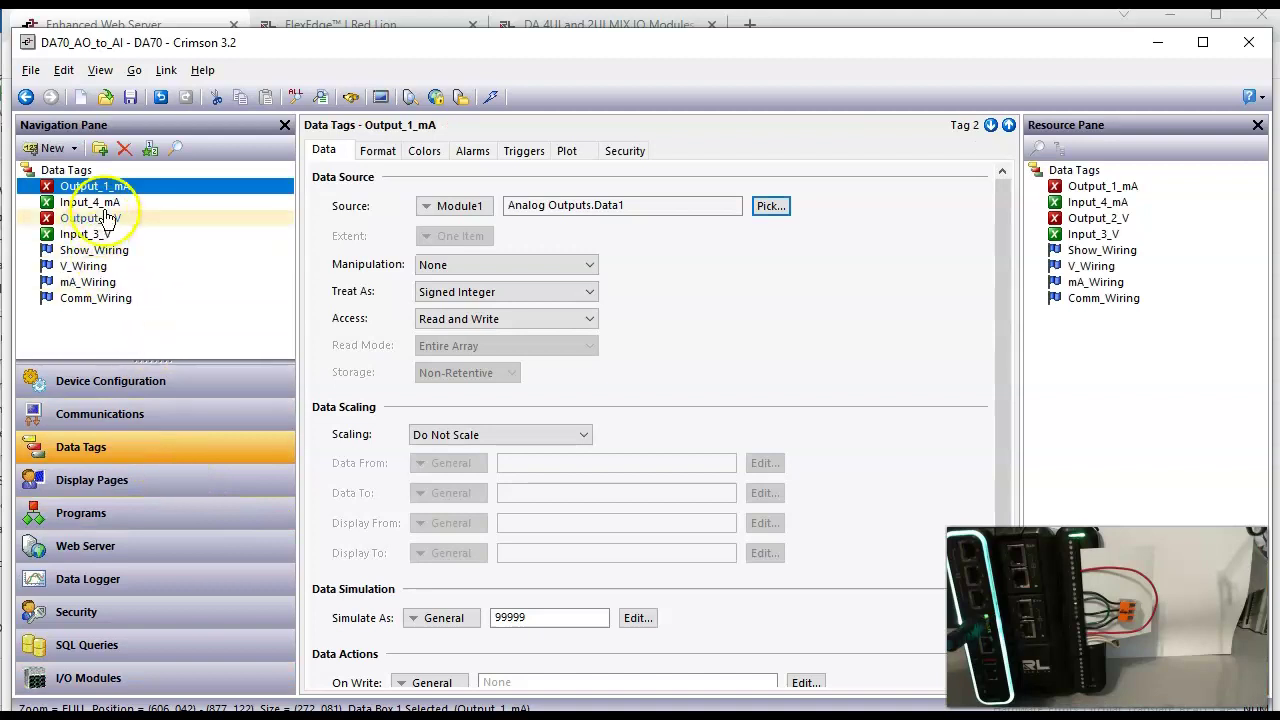
{"action": "left_click", "coordinate": [104, 205]}
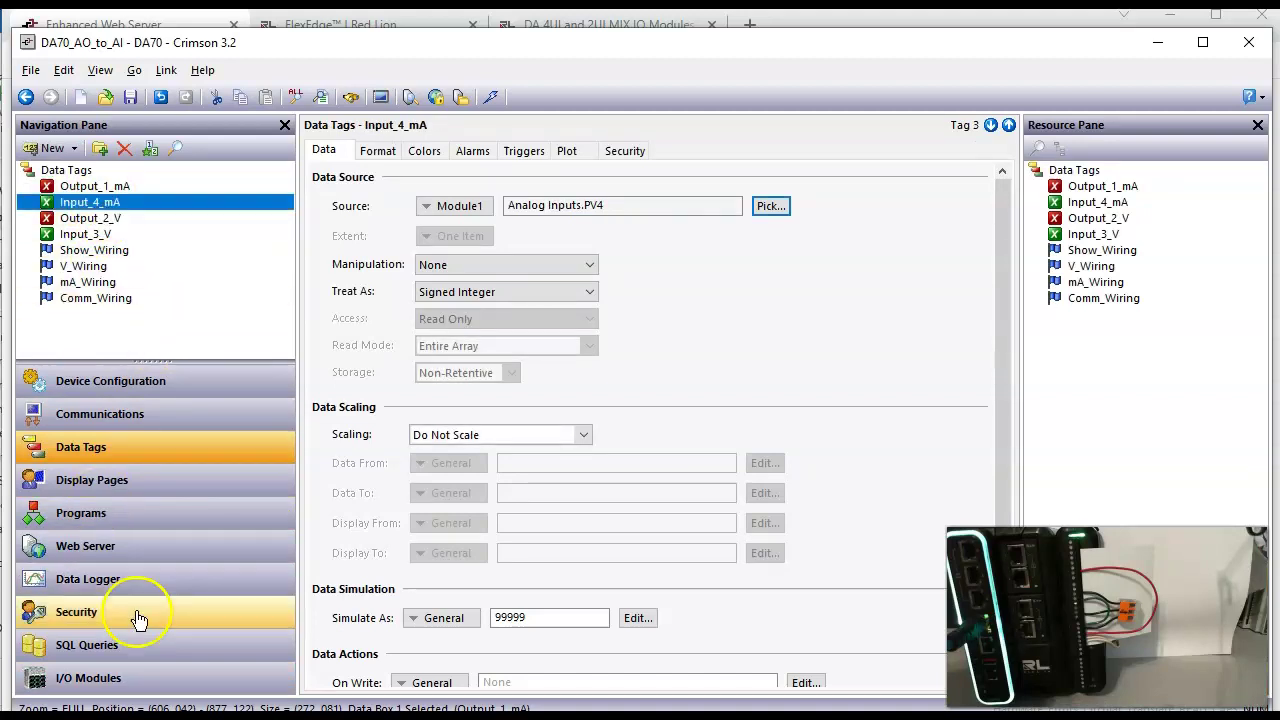
{"action": "left_click", "coordinate": [177, 680]}
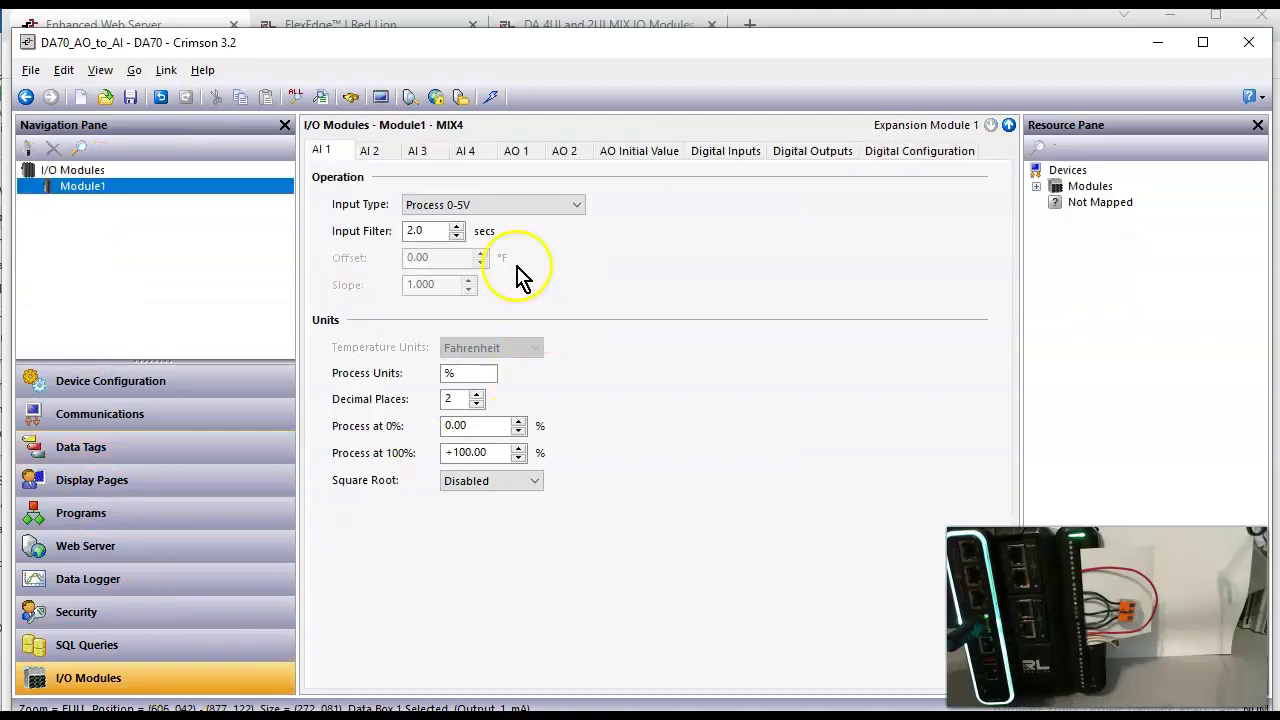
{"action": "left_click", "coordinate": [474, 156]}
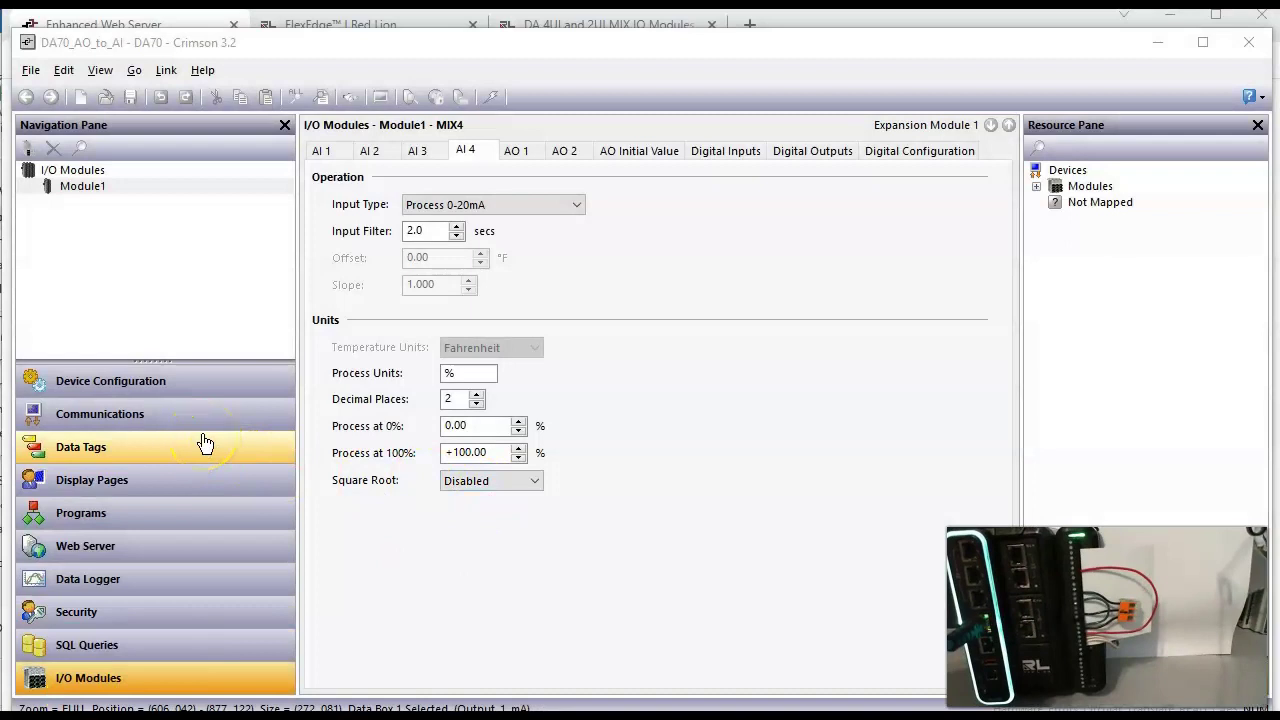
- Create a new numeric data tag named Output_1_Ret directly after Output_1_mA
{"action": "left_click", "coordinate": [204, 443]}
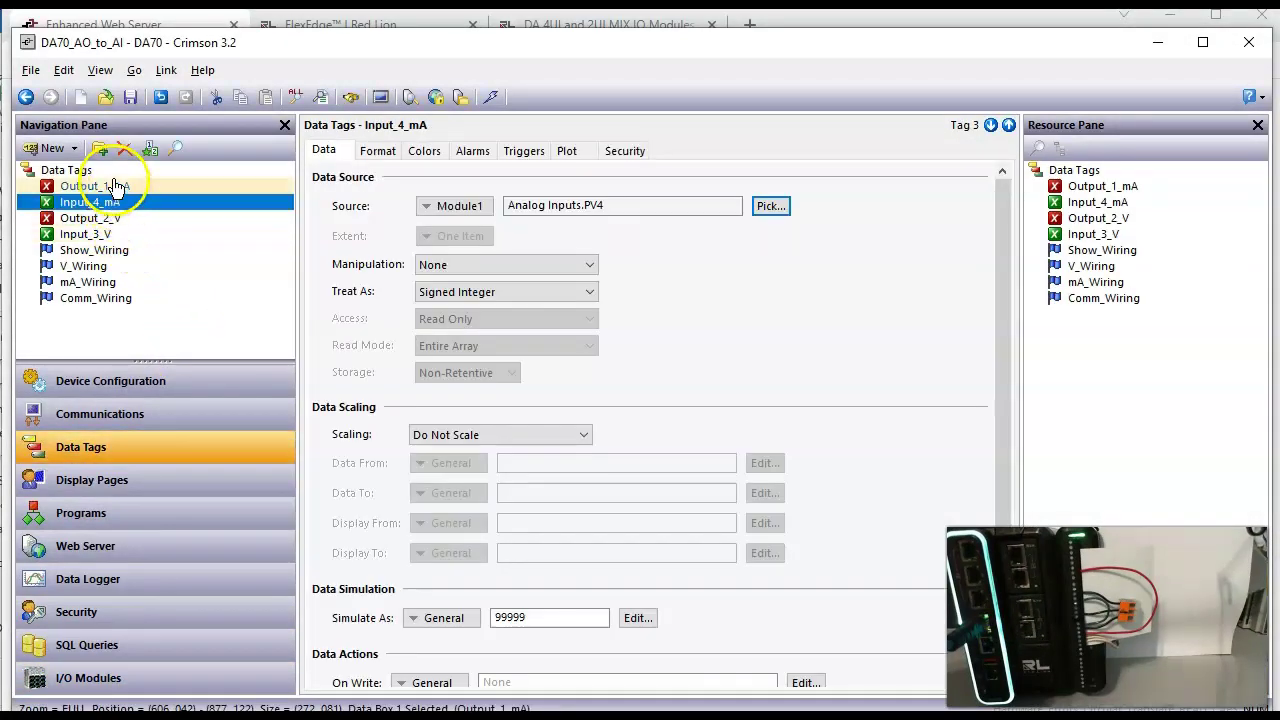
{"action": "left_click", "coordinate": [117, 187]}
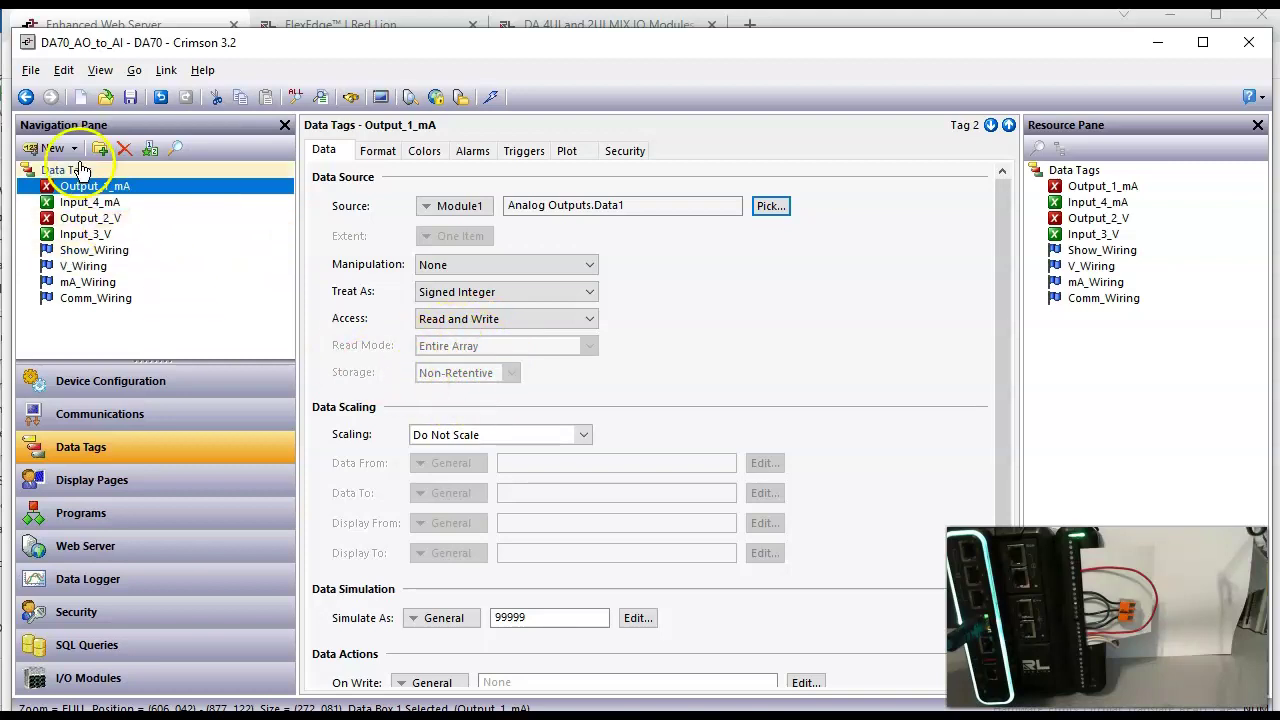
{"action": "left_click", "coordinate": [52, 150]}
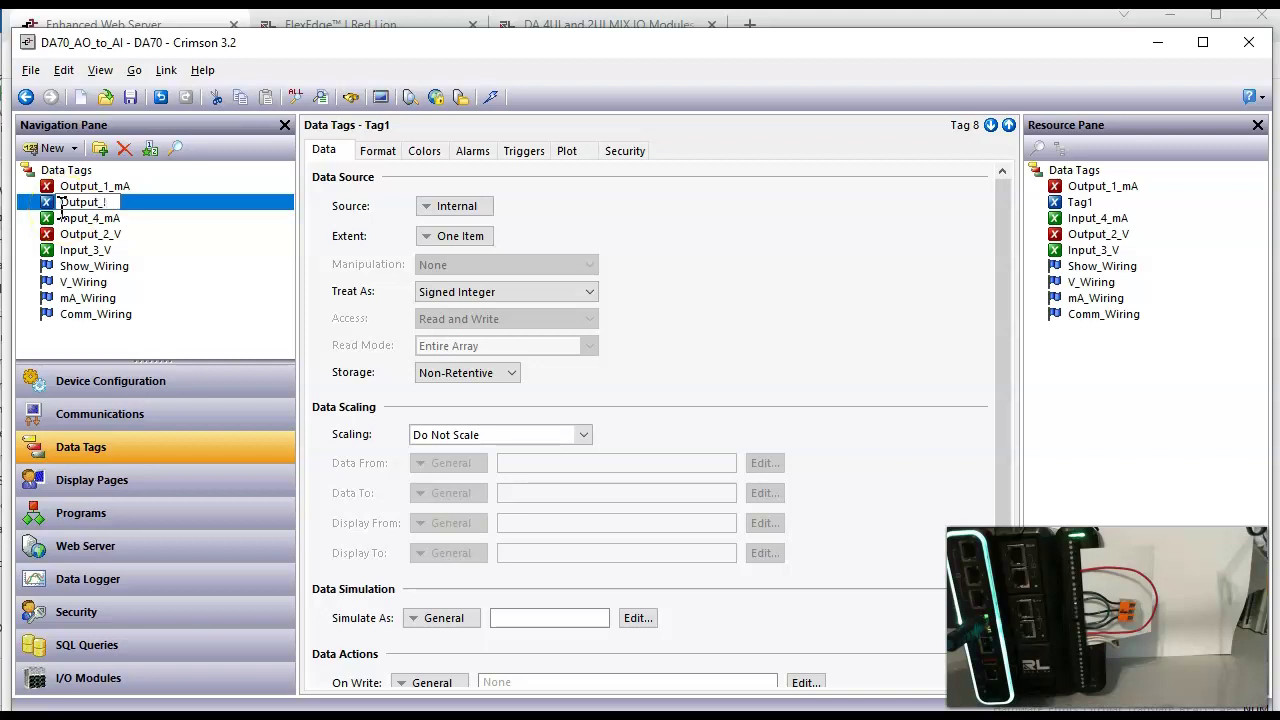
{"action": "type", "text": "Output_1_Ret"}
{"action": "key", "text": "Return"}
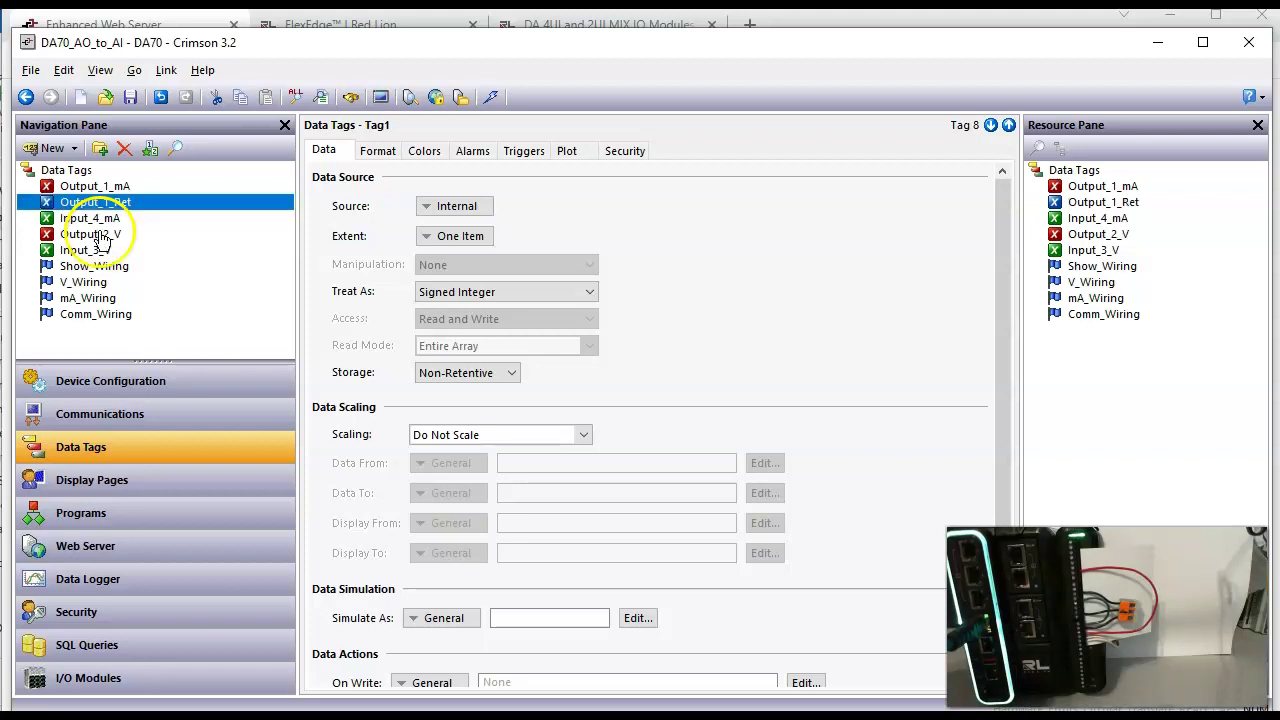
- Set the storage of the Output_1_Ret tag to Retentive
{"action": "left_click", "coordinate": [510, 373]}
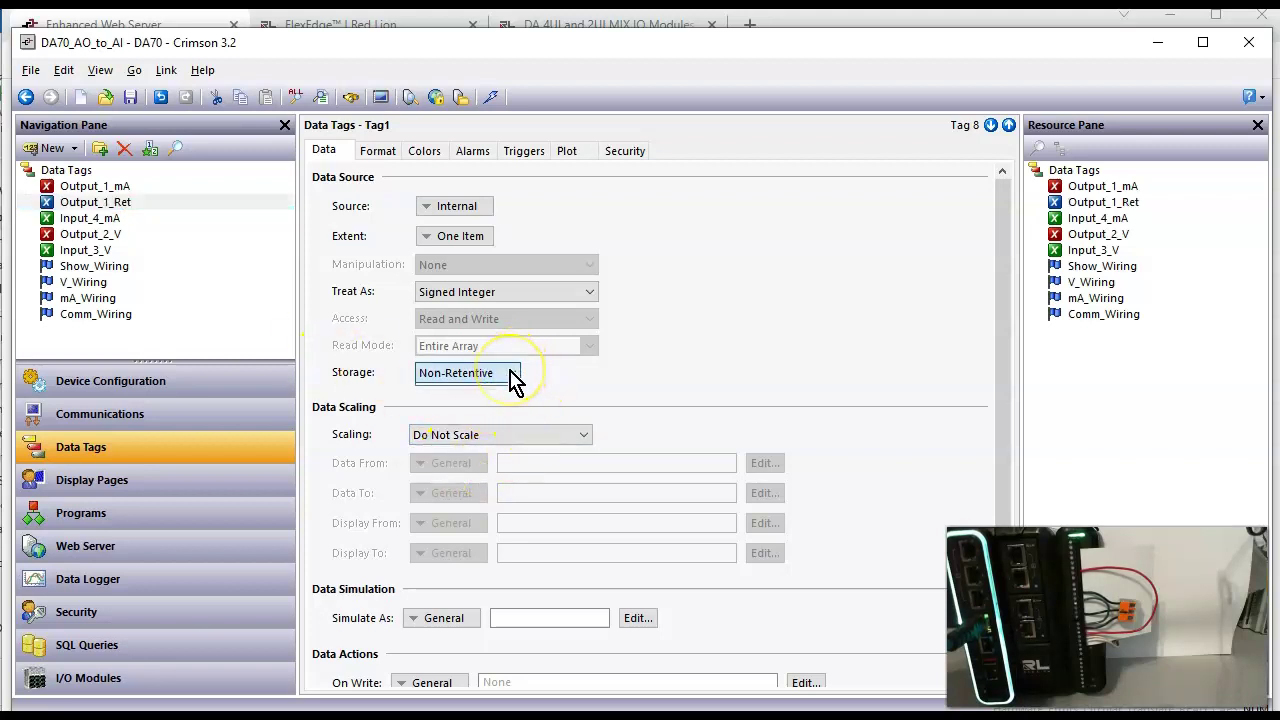
{"action": "left_click", "coordinate": [492, 405]}
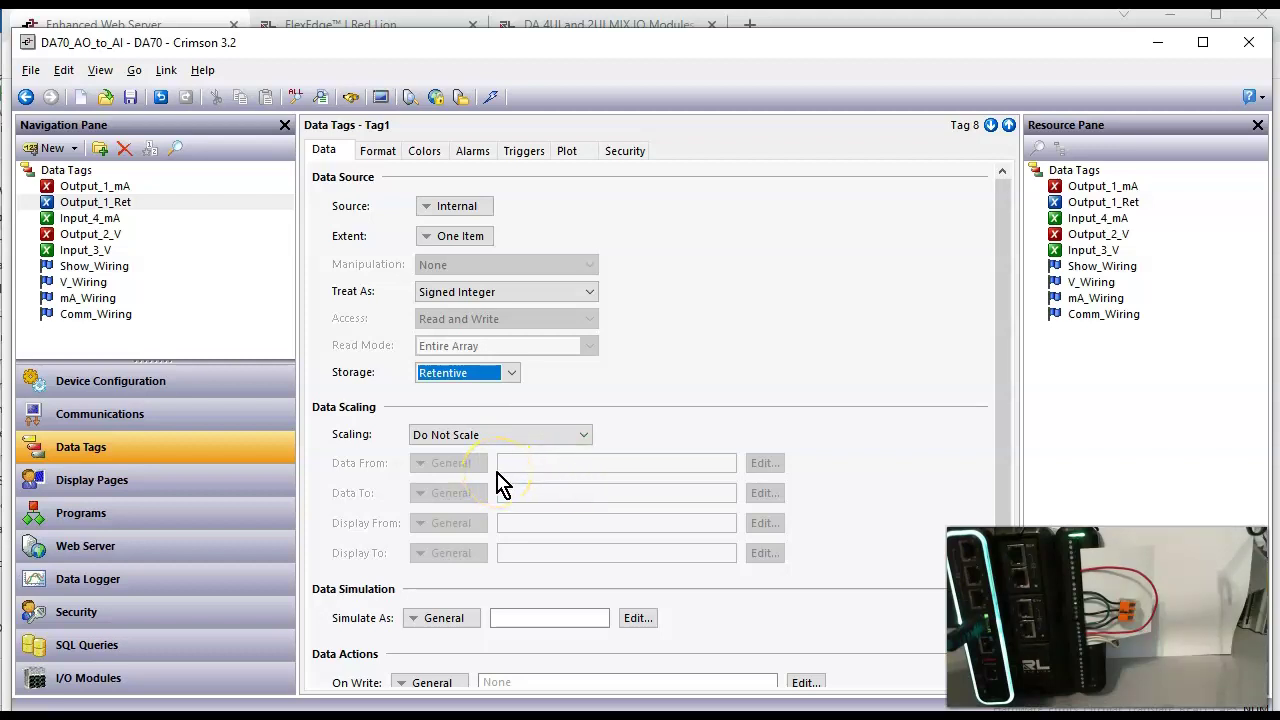
- Write the code "Output_1_mA = Output_1_Ret;" in Program1 and translate the program
{"action": "left_click", "coordinate": [261, 514]}
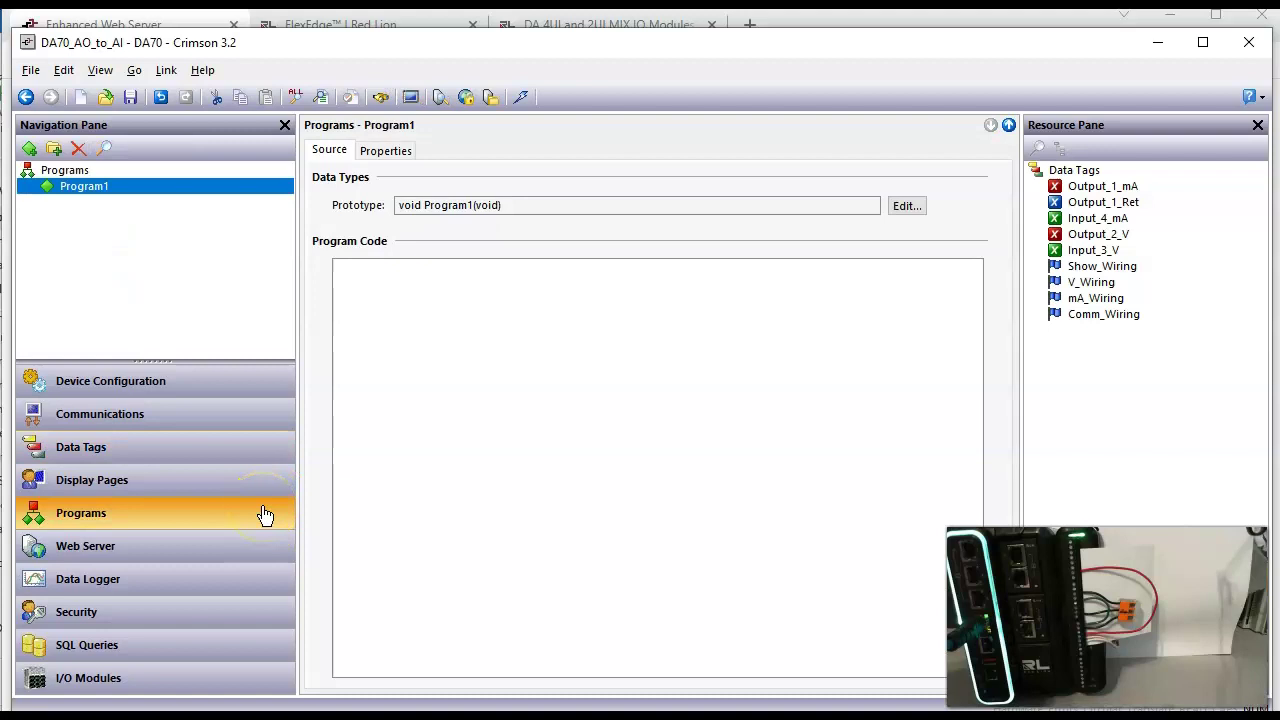
{"action": "left_click", "coordinate": [485, 412]}
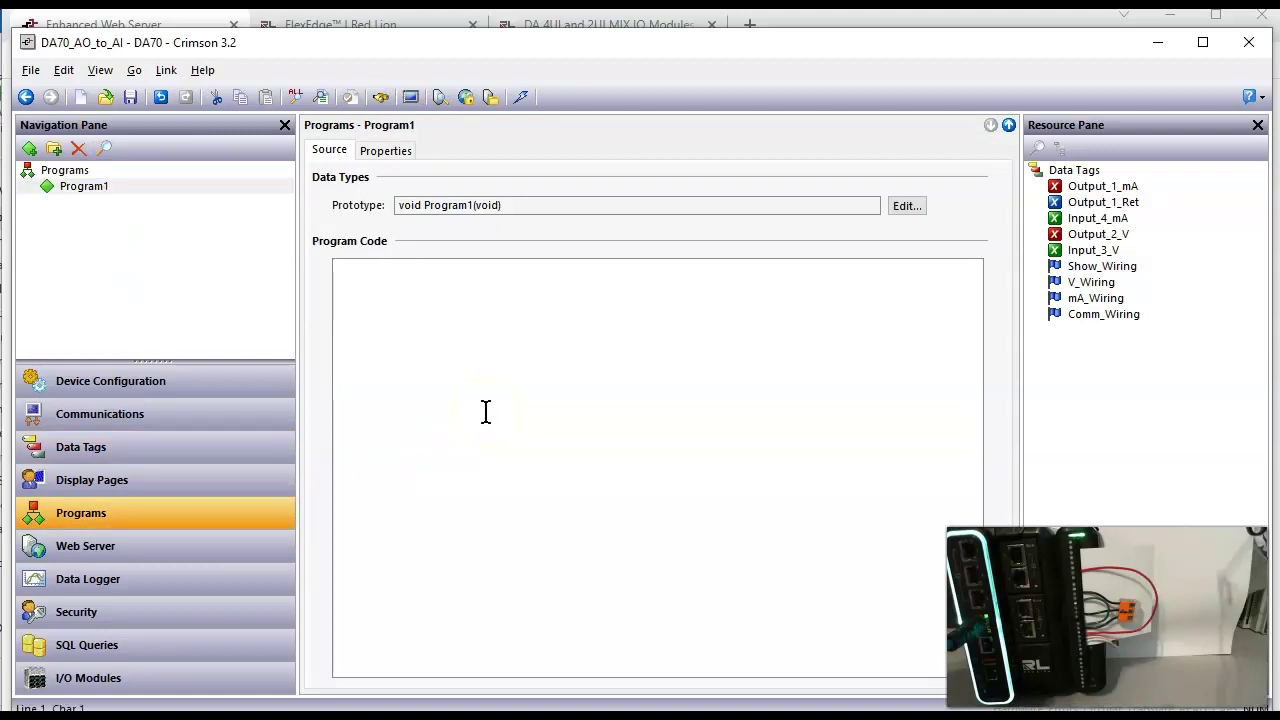
{"action": "left_click_drag", "start_coordinate": [1120, 190], "coordinate": [659, 317]}
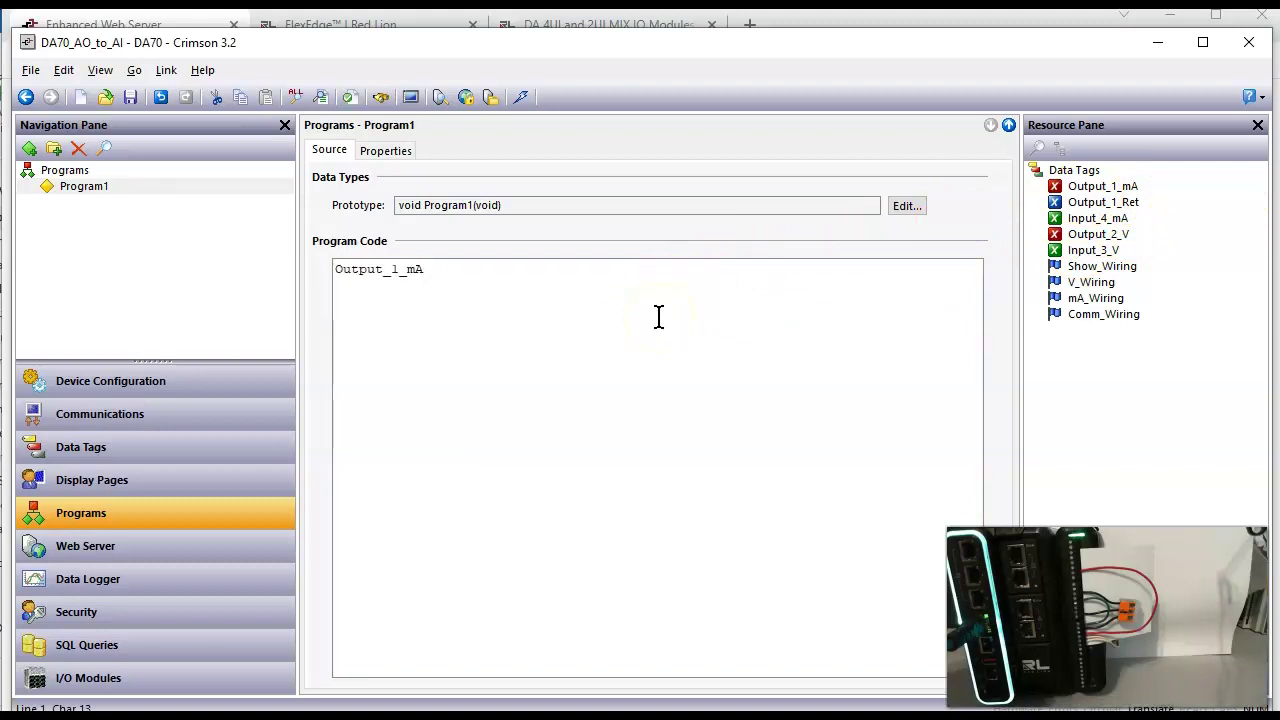
{"action": "left_click_drag", "start_coordinate": [1100, 202], "coordinate": [706, 276]}
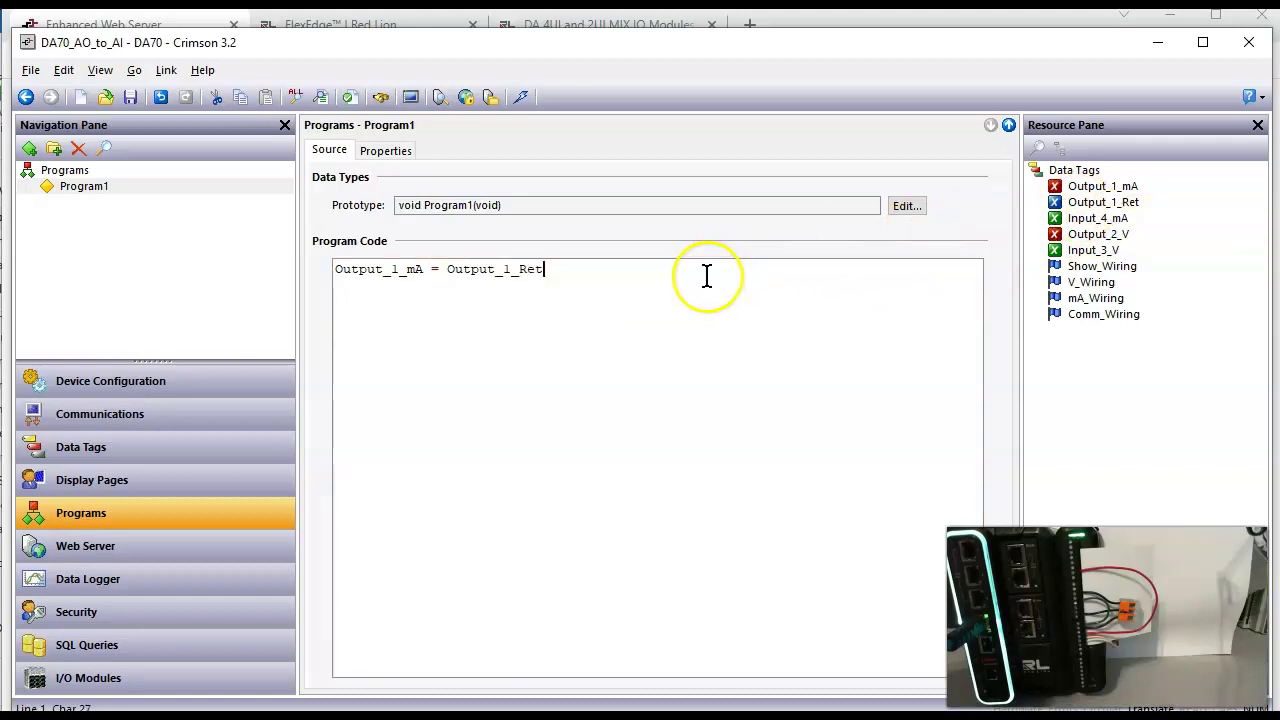
{"action": "left_click", "coordinate": [577, 329]}
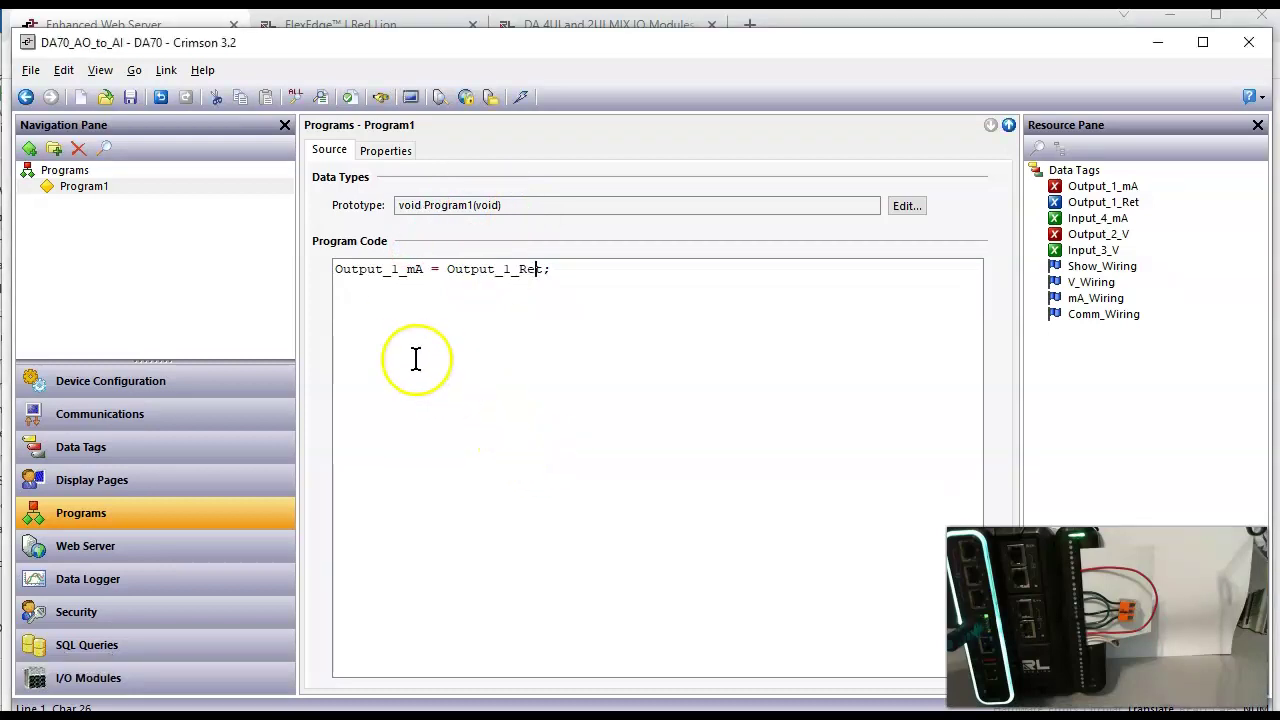
{"action": "left_click", "coordinate": [56, 194]}
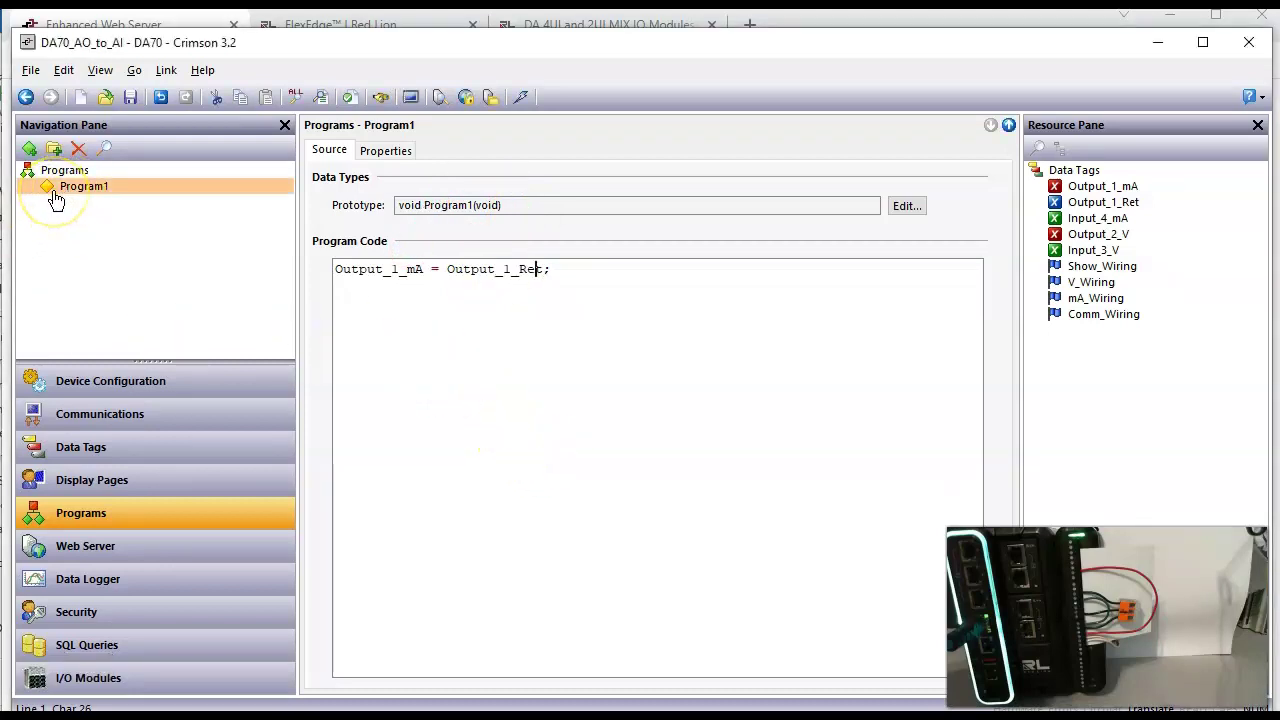
{"action": "left_click", "coordinate": [646, 520]}
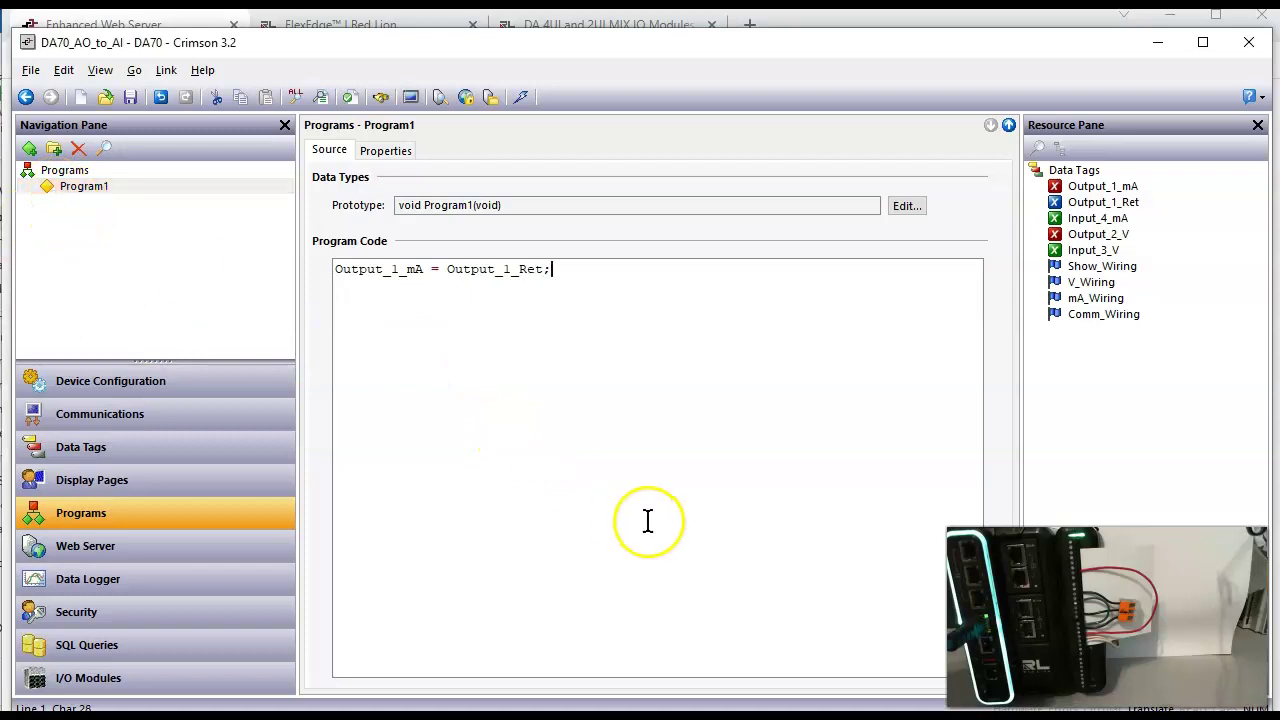
{"action": "left_click", "coordinate": [350, 100]}
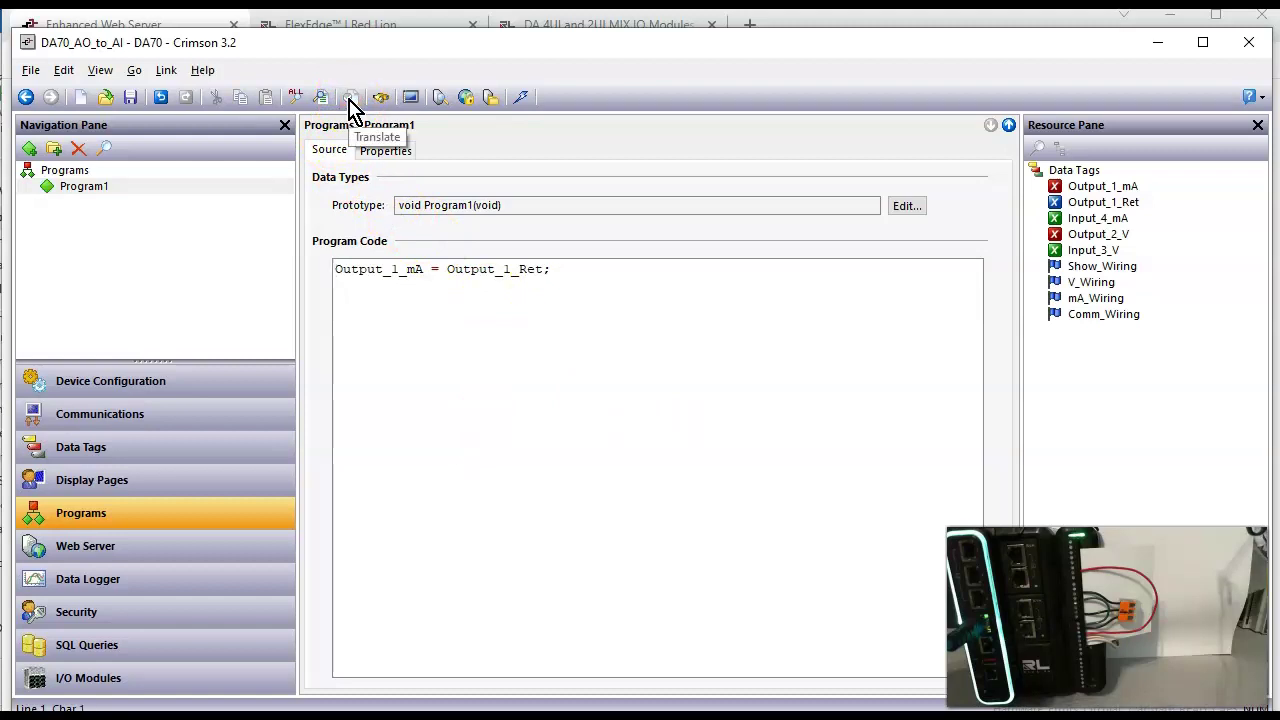
{"action": "left_click", "coordinate": [460, 349]}
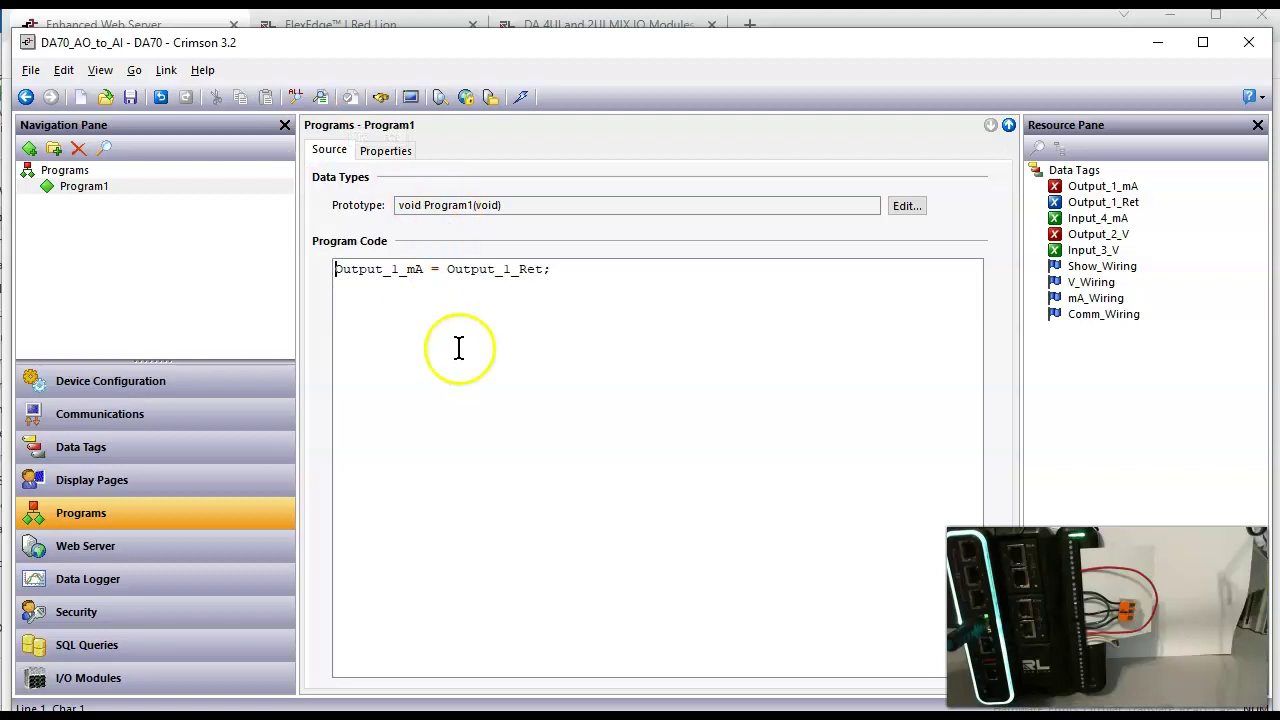
- Assign Program1 to the global On Tick action of the display pages
{"action": "left_click", "coordinate": [211, 497]}
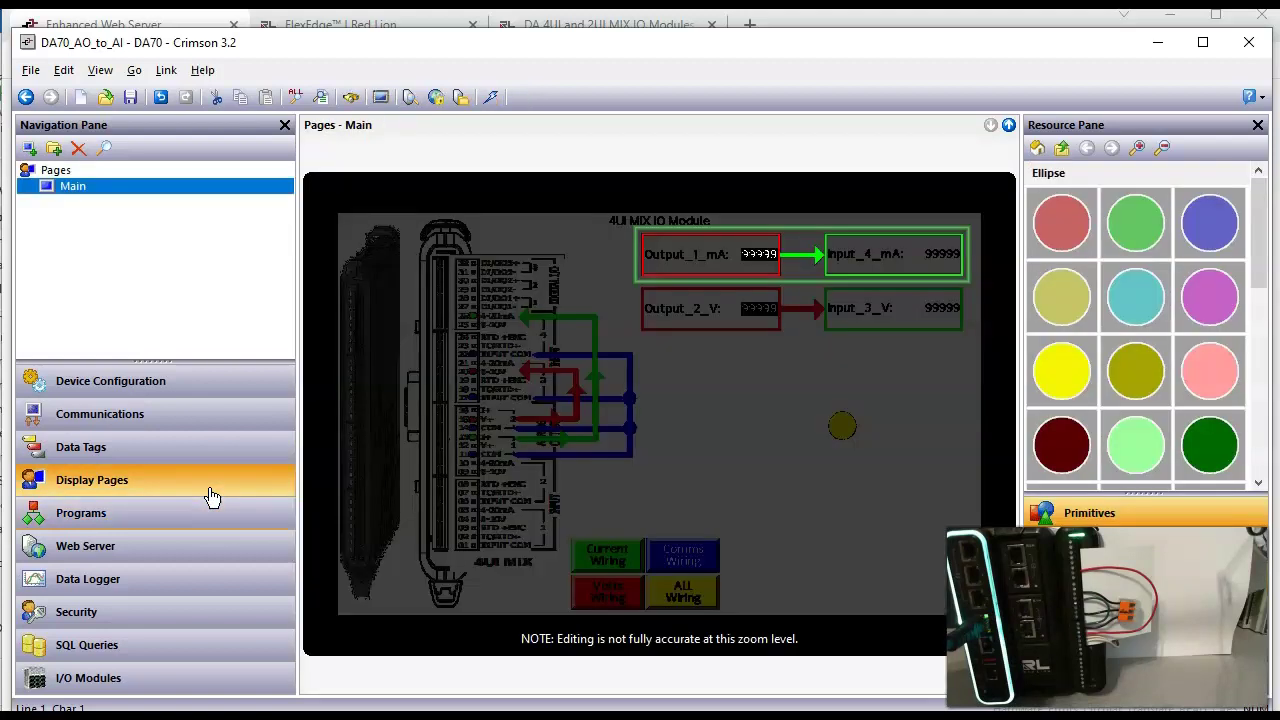
{"action": "left_click", "coordinate": [831, 504]}
{"action": "left_click", "coordinate": [24, 175]}
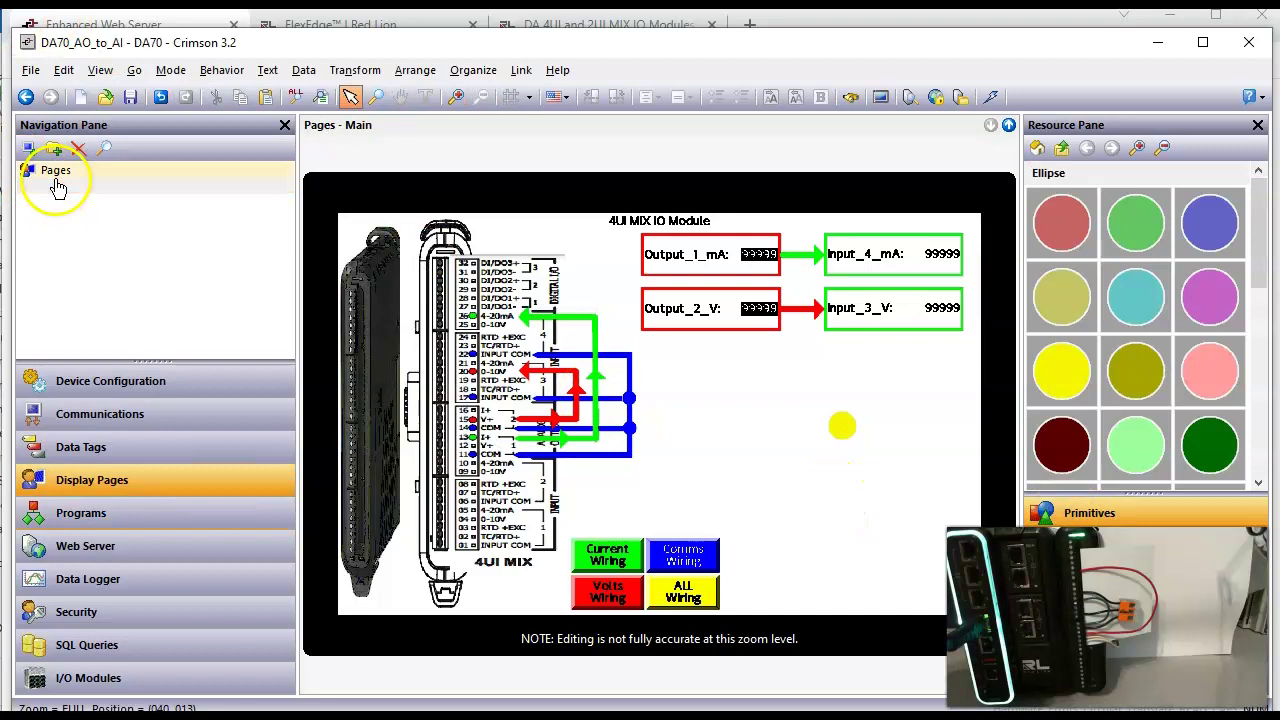
{"action": "left_click", "coordinate": [55, 174]}
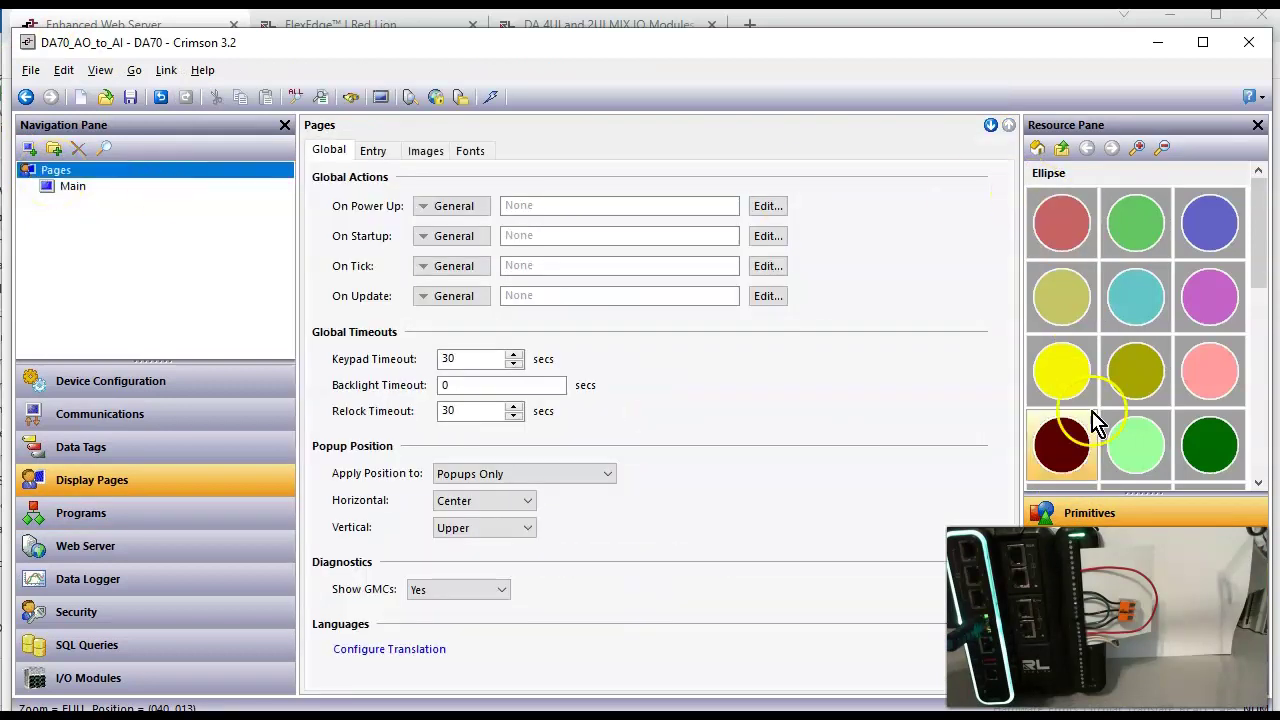
{"action": "left_click_drag", "start_coordinate": [1108, 617], "coordinate": [848, 634]}
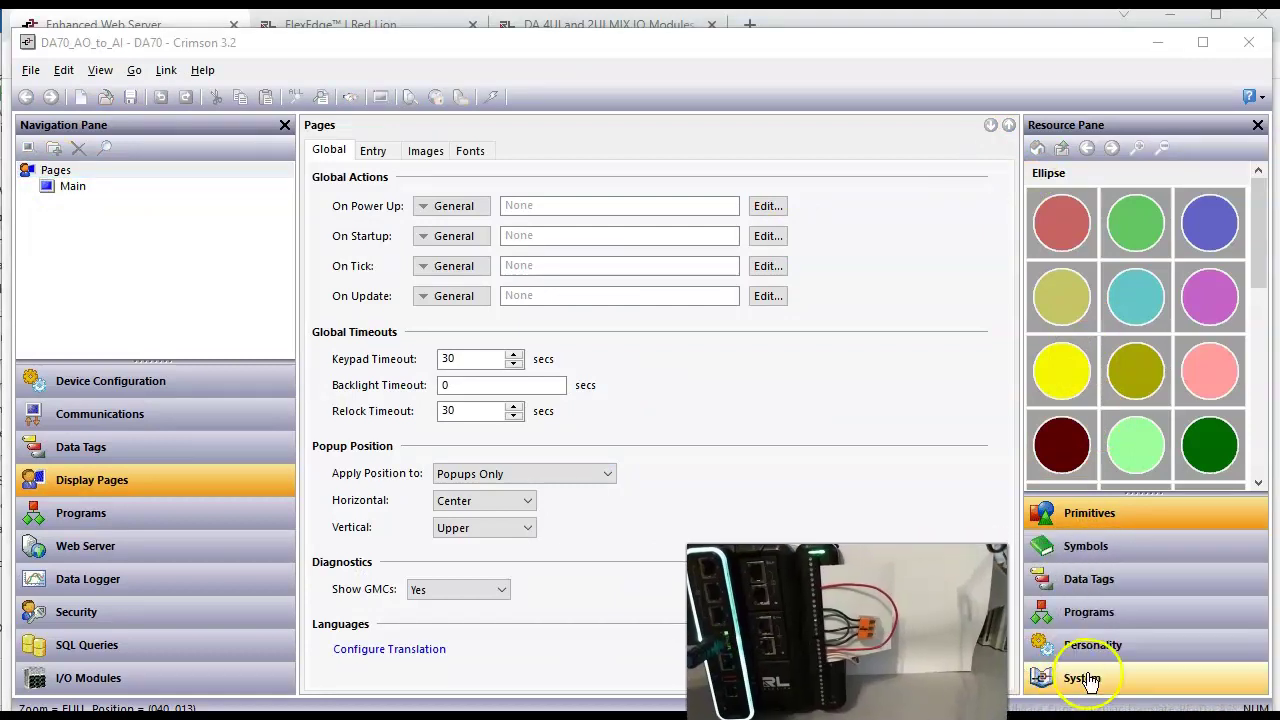
{"action": "left_click", "coordinate": [1127, 621]}
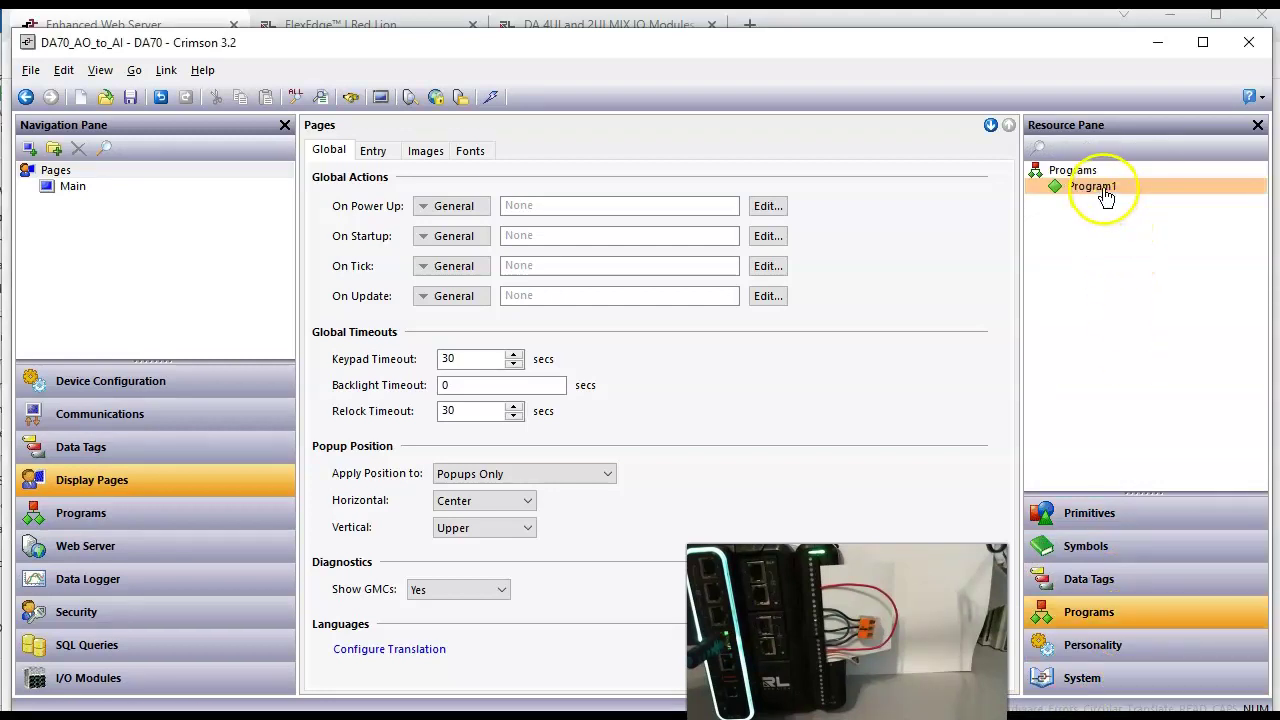
{"action": "left_click_drag", "start_coordinate": [1100, 190], "coordinate": [663, 271]}
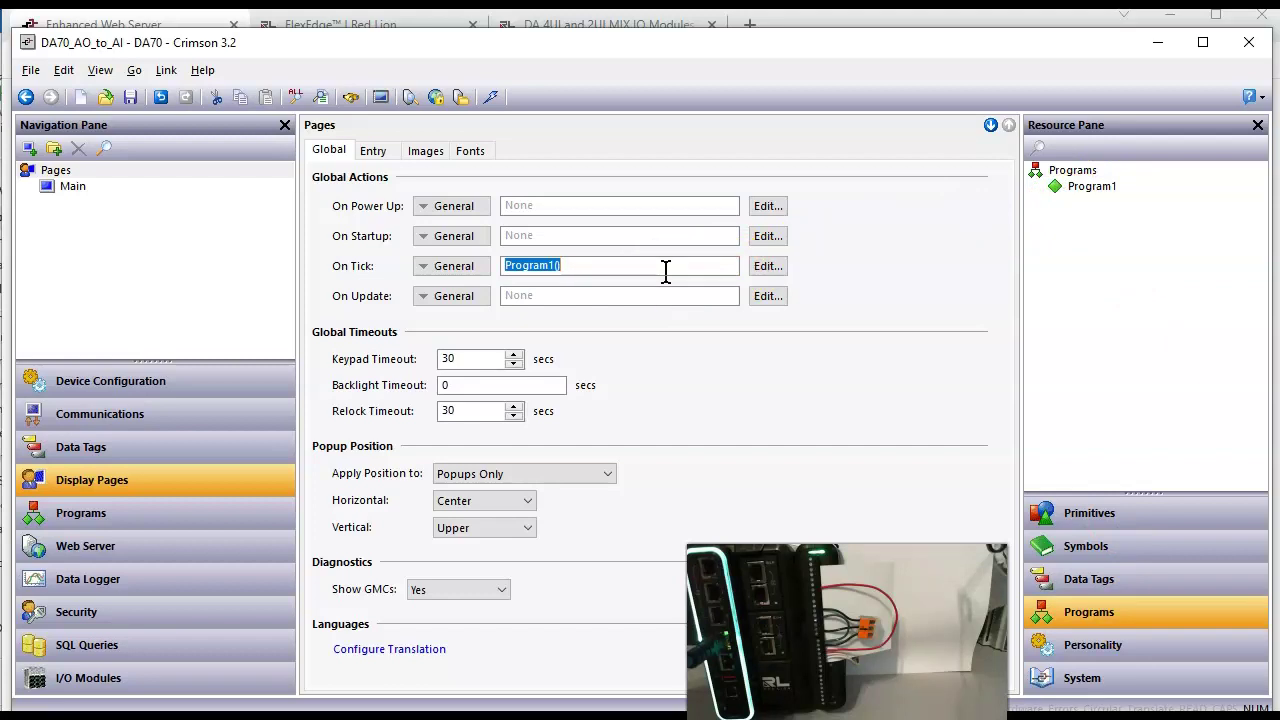
- Delete the yellow ellipse from the Main display page
{"action": "left_click", "coordinate": [88, 190]}
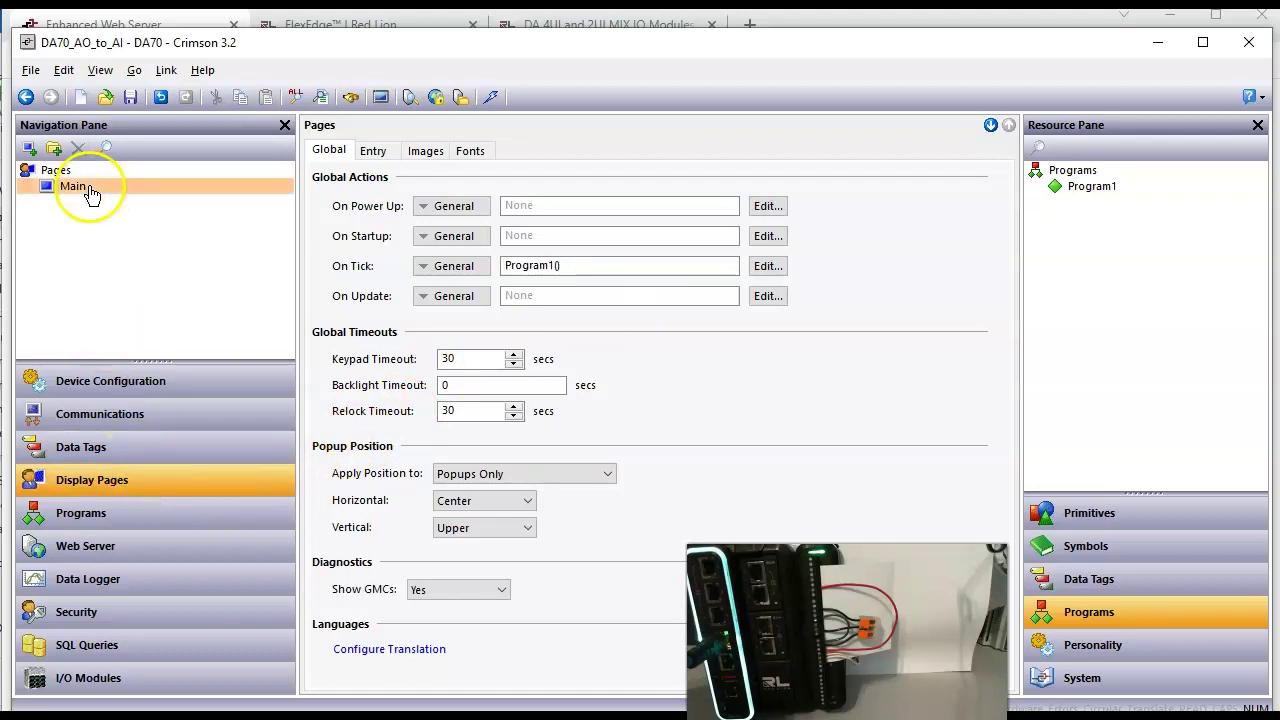
{"action": "left_click", "coordinate": [848, 430]}
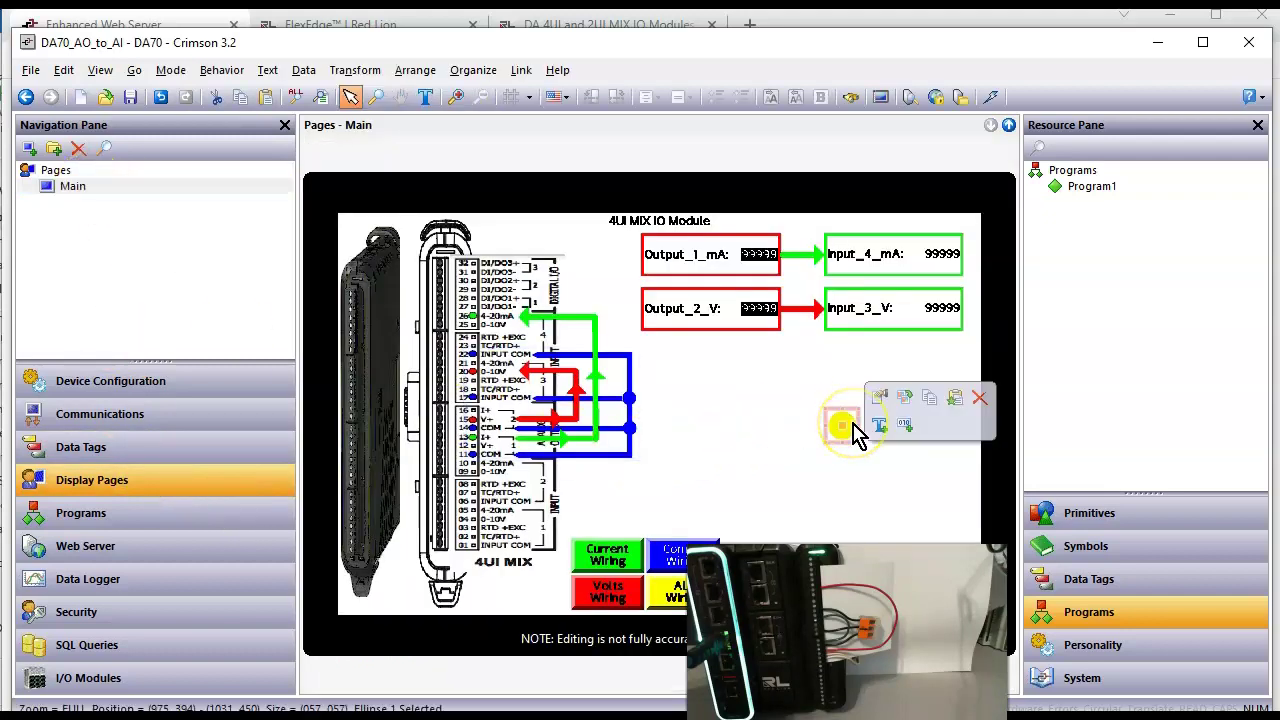
{"action": "key", "text": "Delete"}
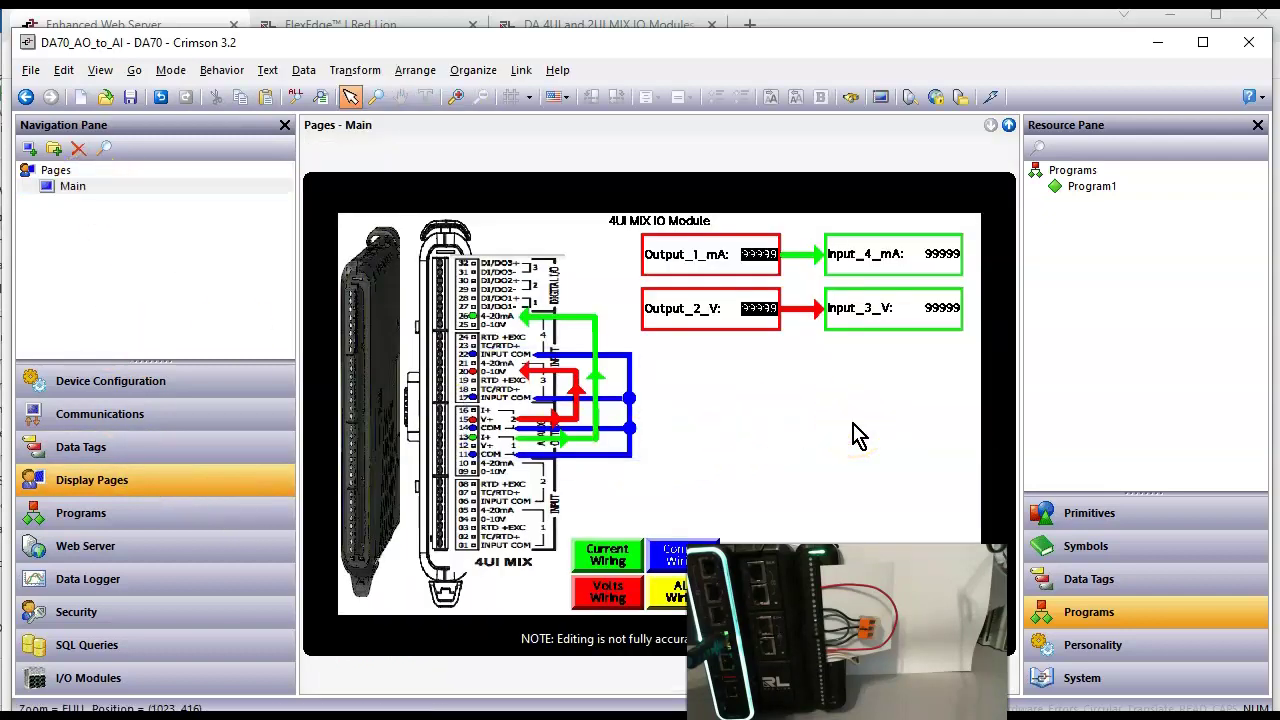
- Place an Output_1_Ret data box on the Main page below Output_2_V and size it the same as the Output_1_mA box
{"action": "left_click", "coordinate": [1070, 580]}
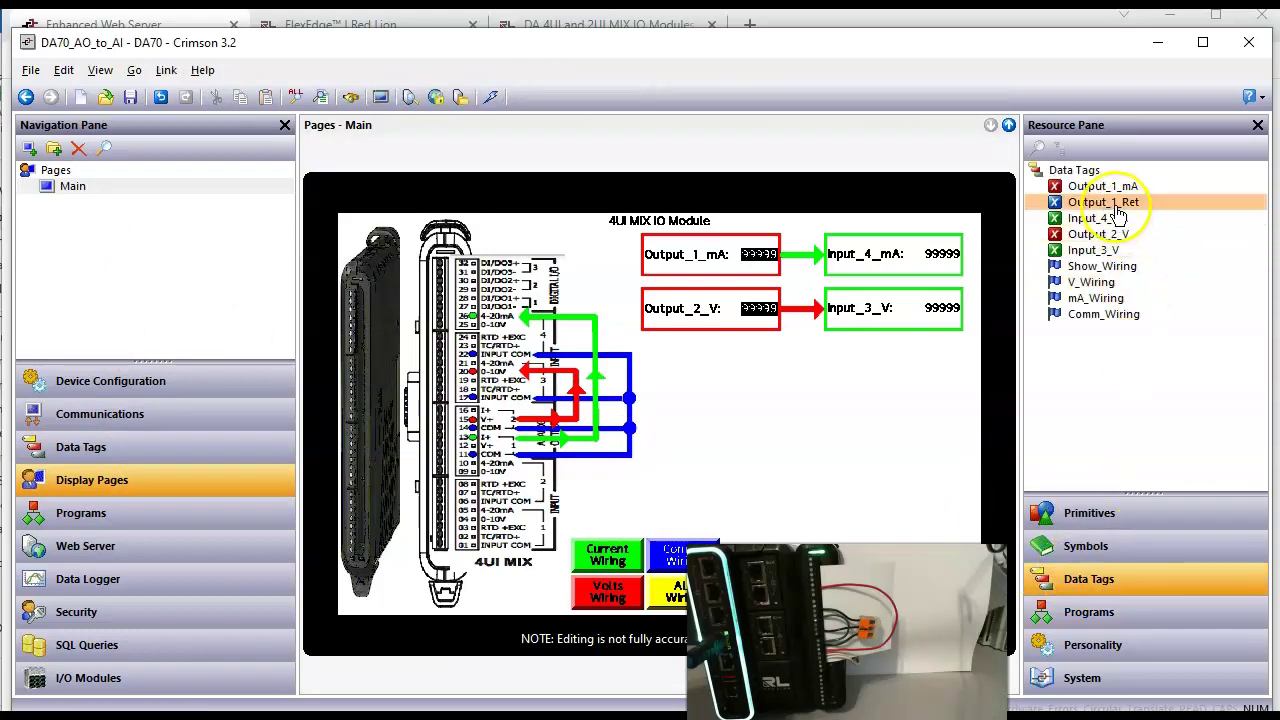
{"action": "left_click_drag", "start_coordinate": [1118, 212], "coordinate": [698, 384]}
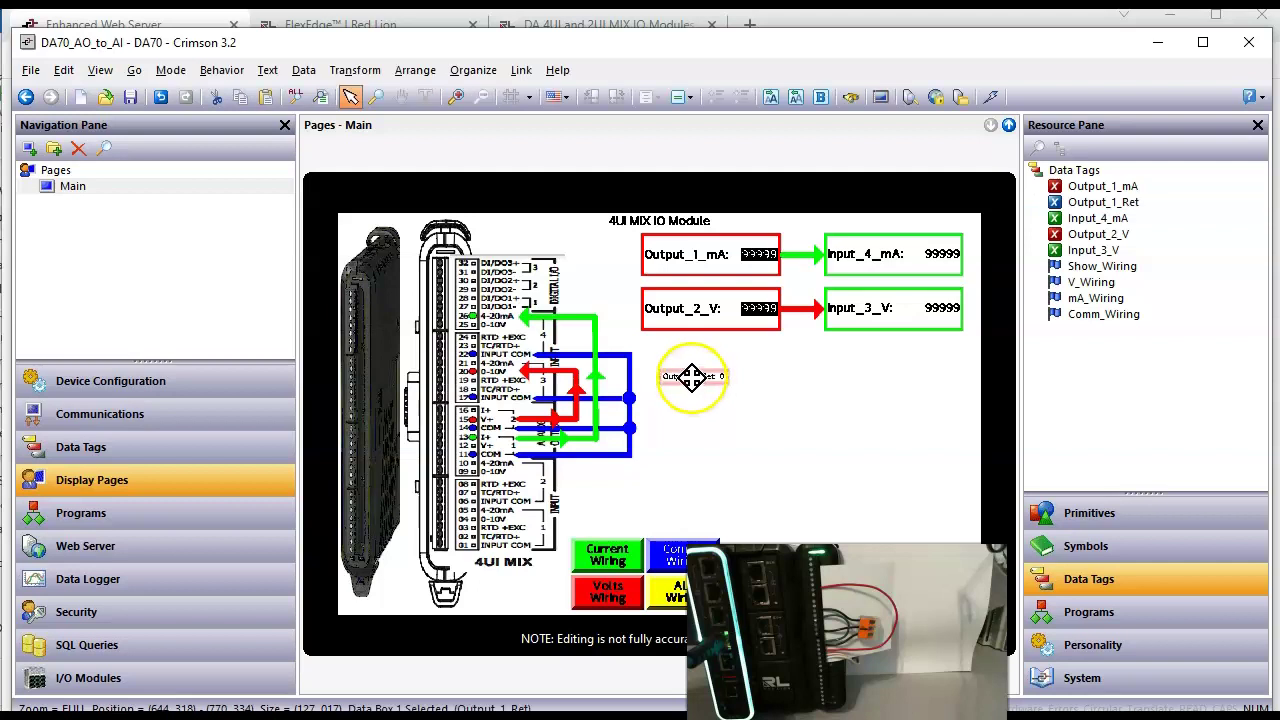
{"action": "right_click", "coordinate": [693, 381]}
{"action": "left_click", "coordinate": [785, 266]}
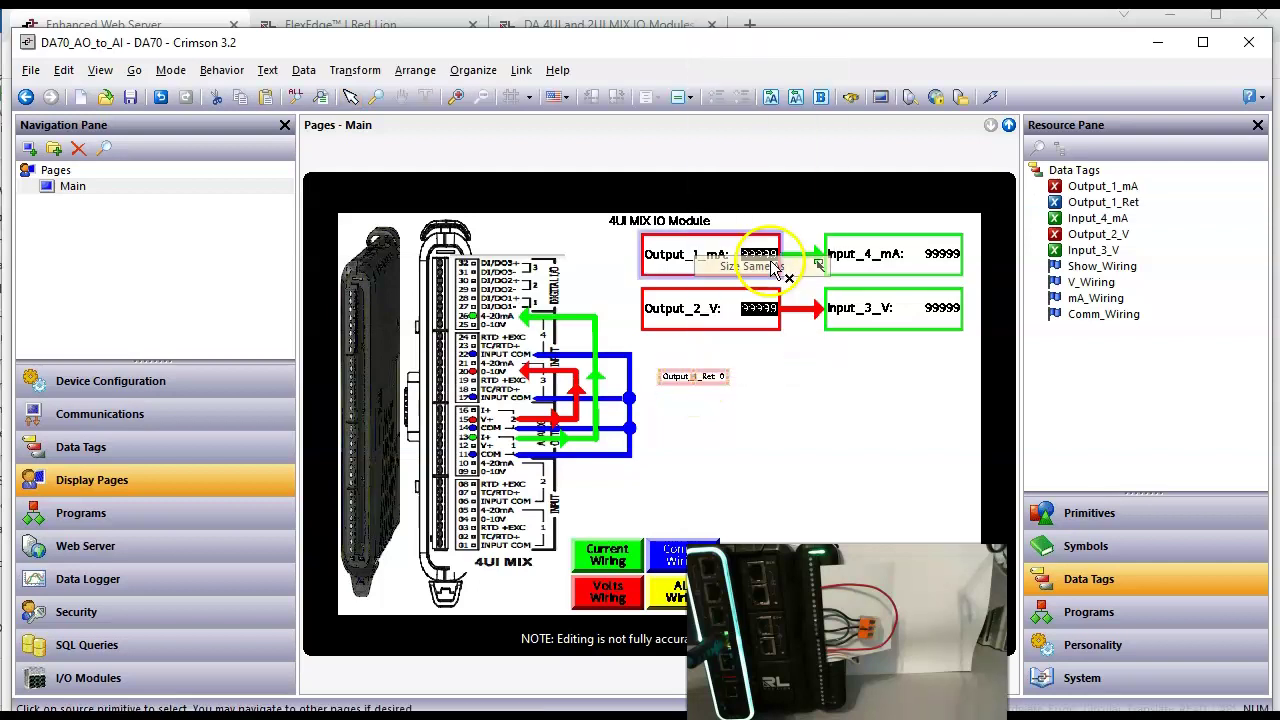
{"action": "left_click", "coordinate": [728, 262]}
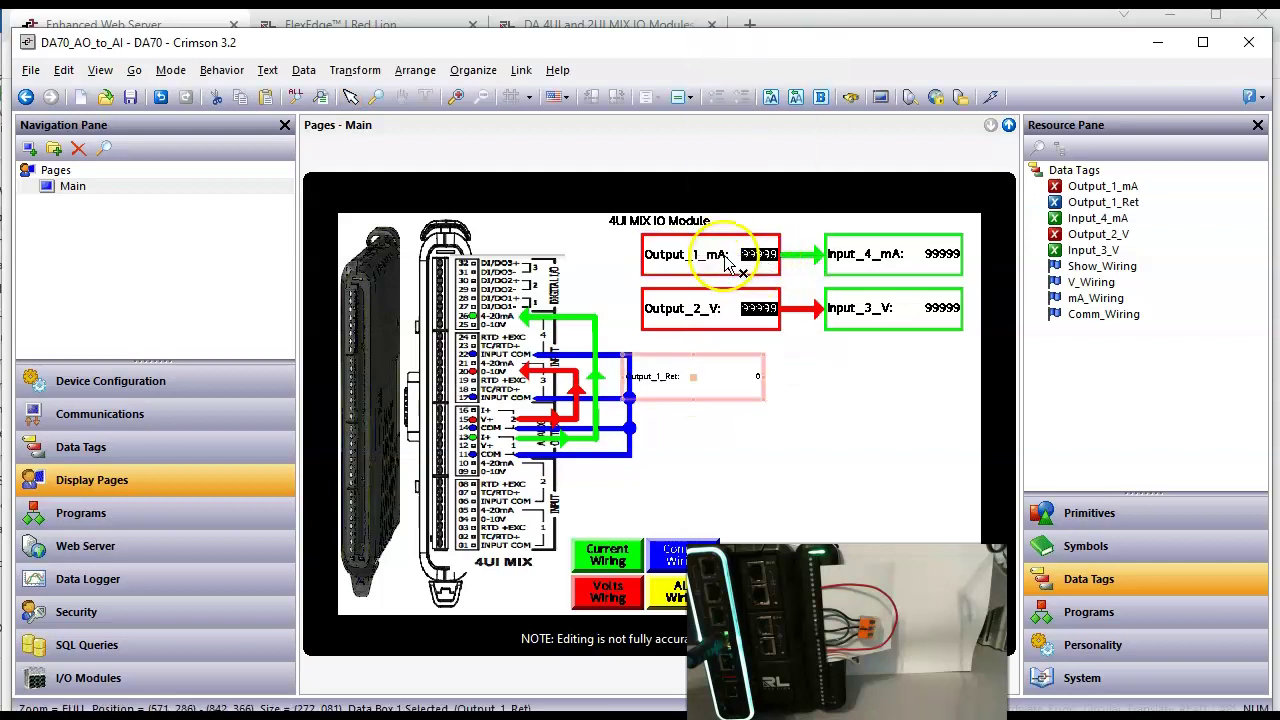
- Copy the Output_1_mA box's formatting to the Output_1_Ret data box and reposition it just below the Output_2_V box
{"action": "right_click", "coordinate": [718, 370]}
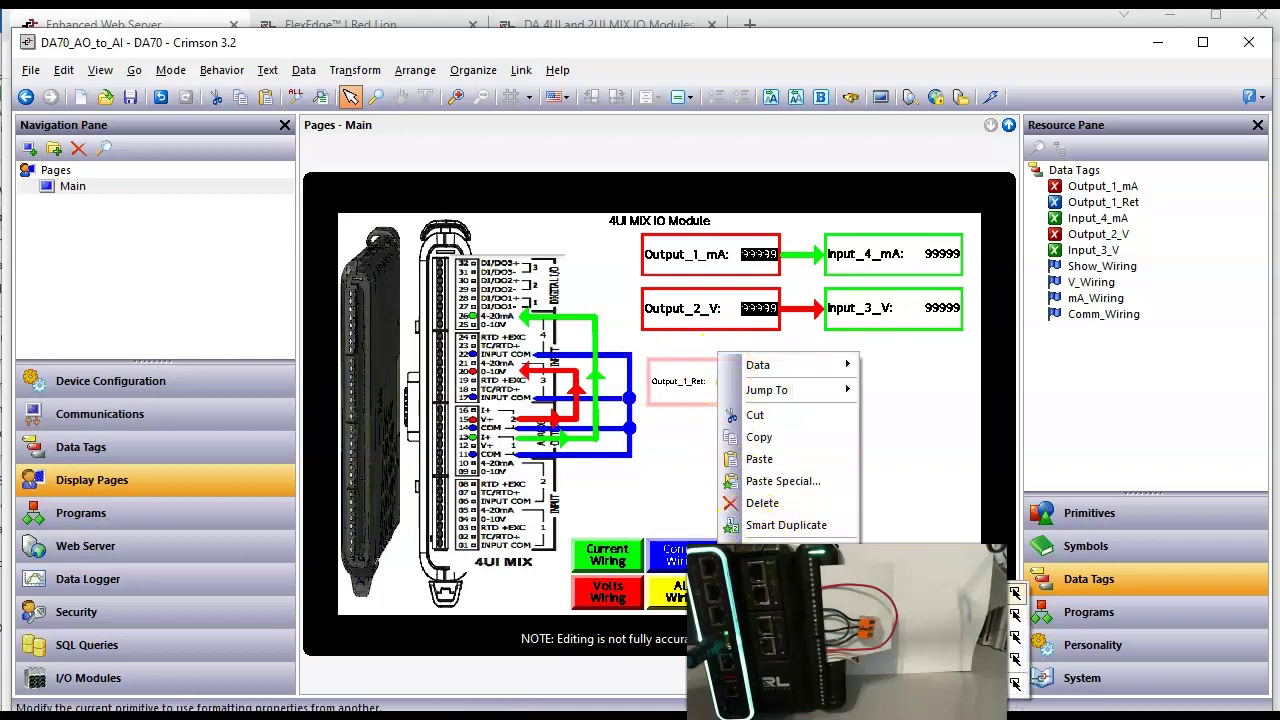
{"action": "left_click", "coordinate": [798, 345]}
{"action": "left_click", "coordinate": [748, 254]}
{"action": "left_click", "coordinate": [718, 388]}
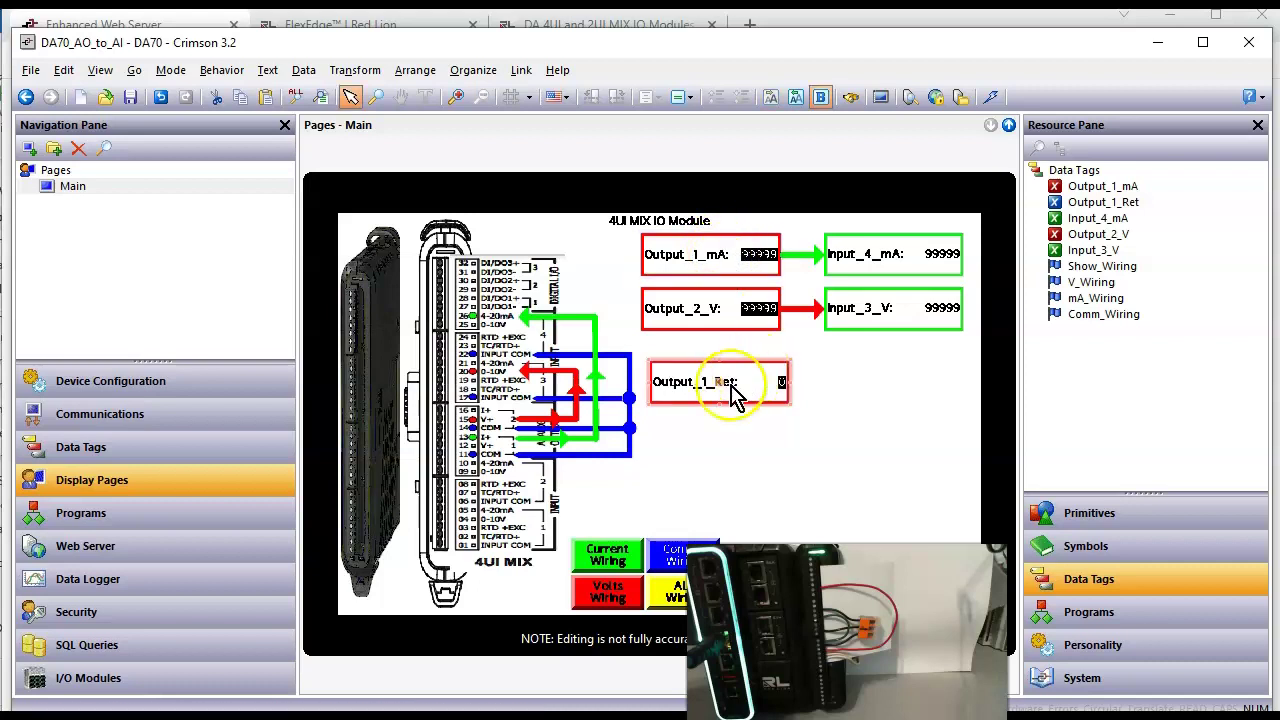
{"action": "left_click_drag", "start_coordinate": [715, 383], "coordinate": [714, 373]}
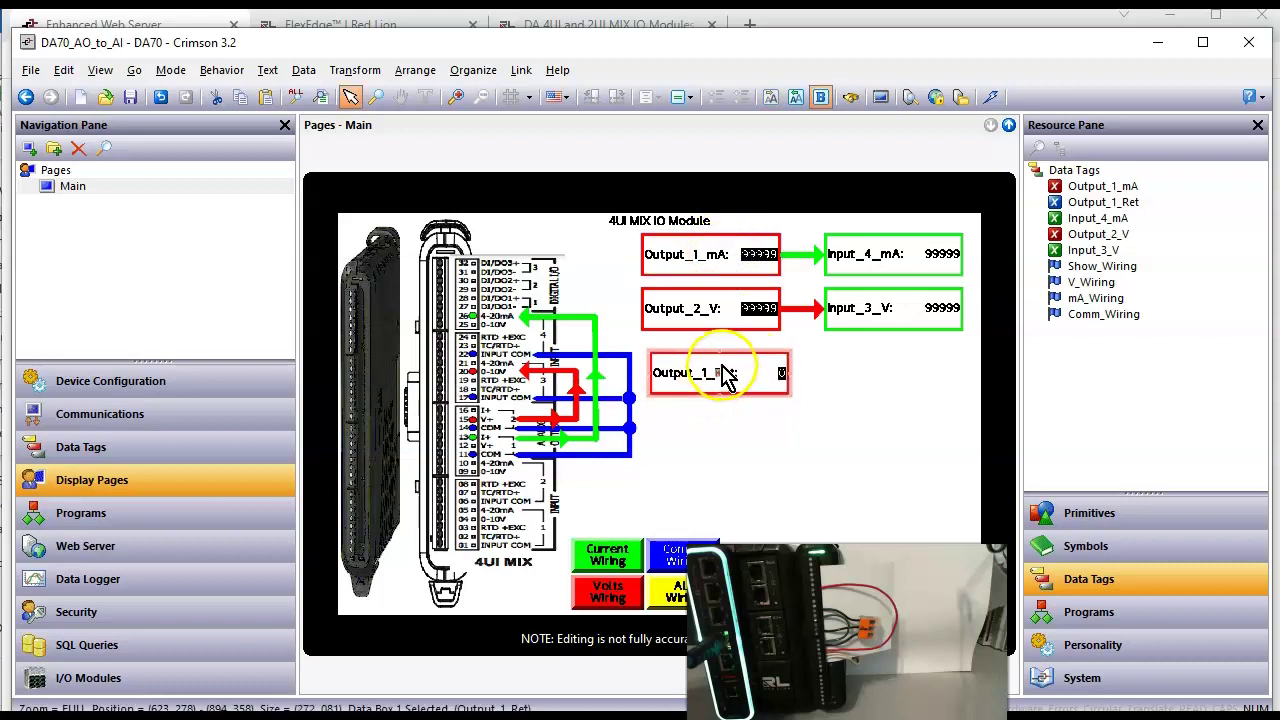
{"action": "left_click_drag", "start_coordinate": [708, 367], "coordinate": [698, 368]}
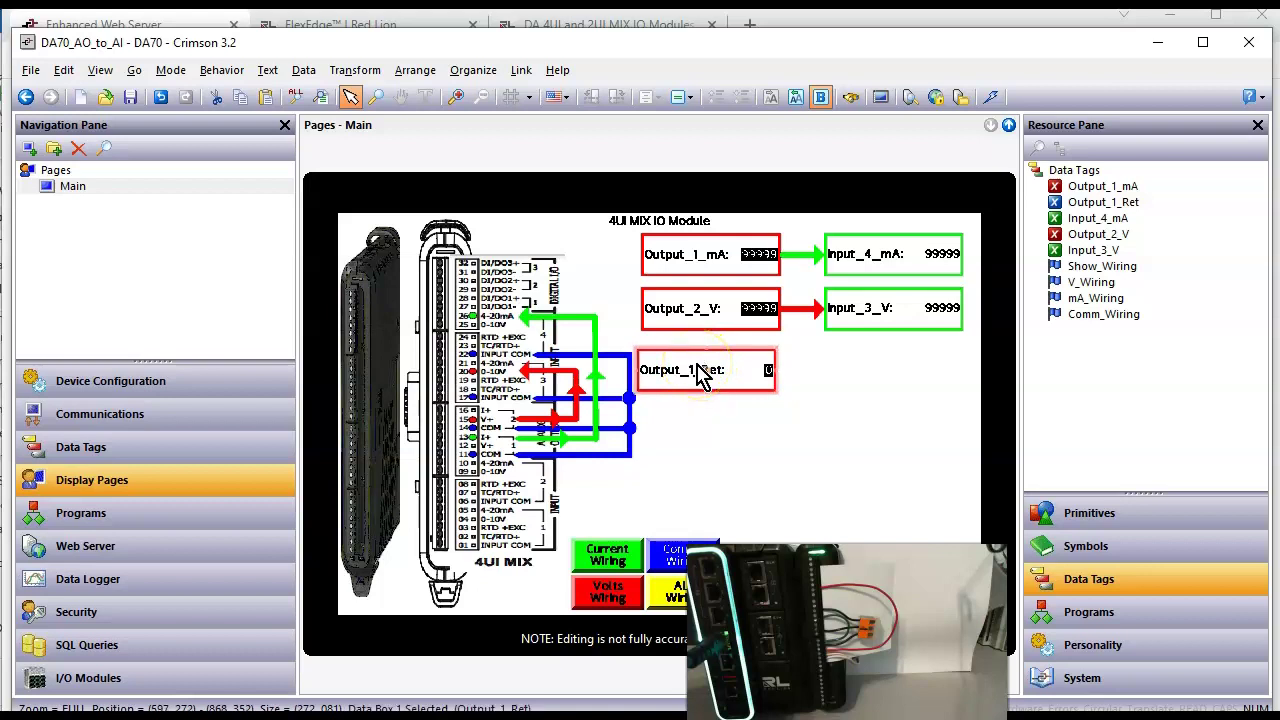
- Set the Output_1_Ret data box's edge to a solid blue color and apply the properties
{"action": "double_click", "coordinate": [758, 369]}
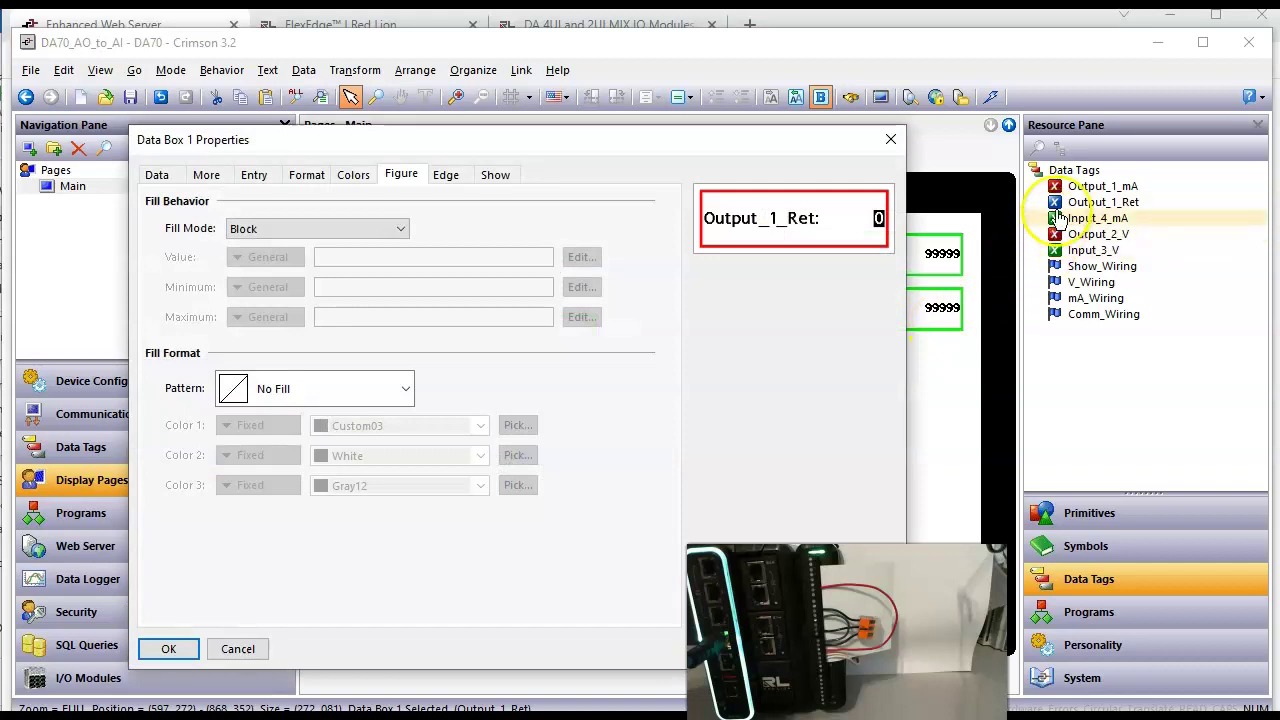
{"action": "left_click", "coordinate": [446, 177]}
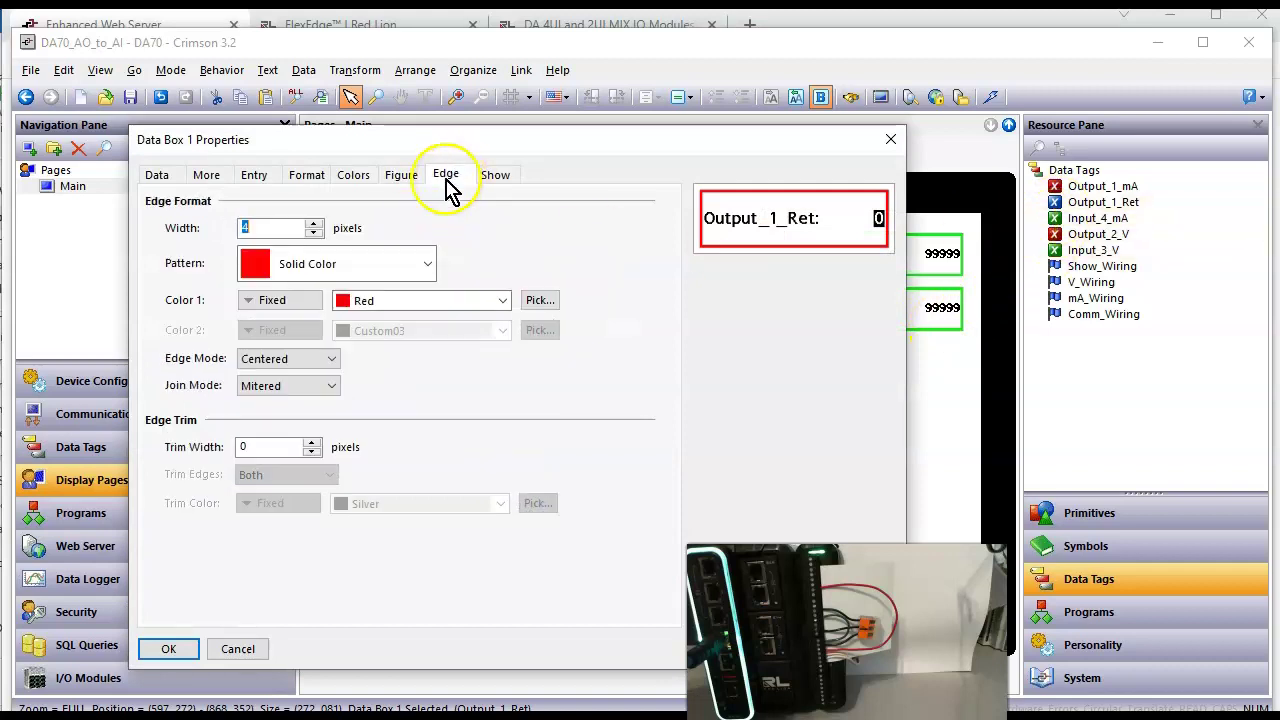
{"action": "left_click", "coordinate": [430, 266]}
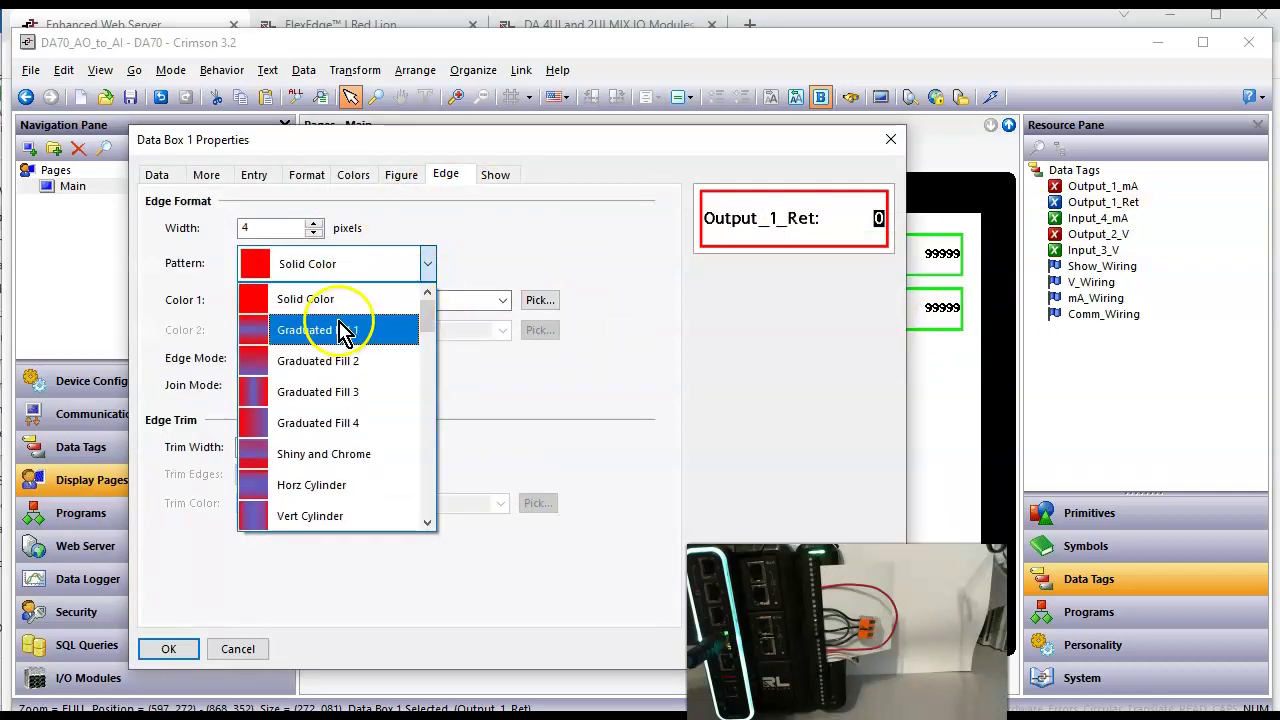
{"action": "left_click", "coordinate": [330, 292]}
{"action": "left_click", "coordinate": [453, 312]}
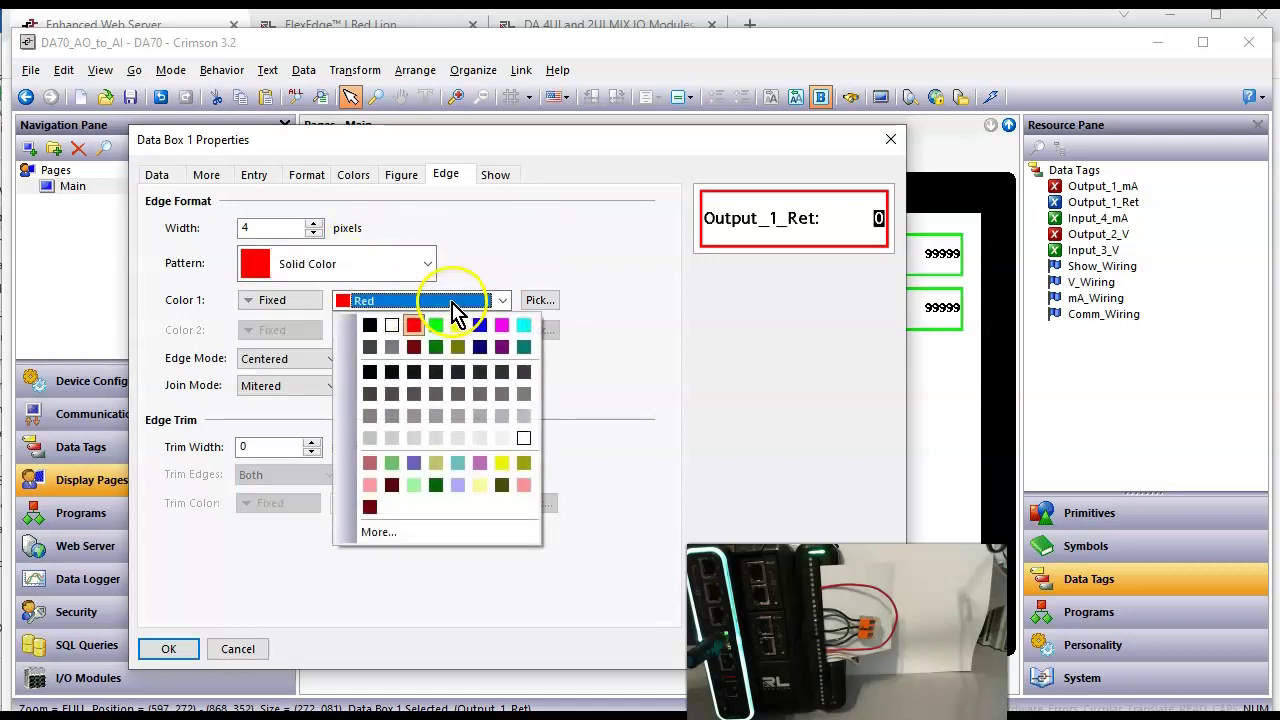
{"action": "left_click", "coordinate": [485, 337]}
{"action": "left_click", "coordinate": [170, 652]}
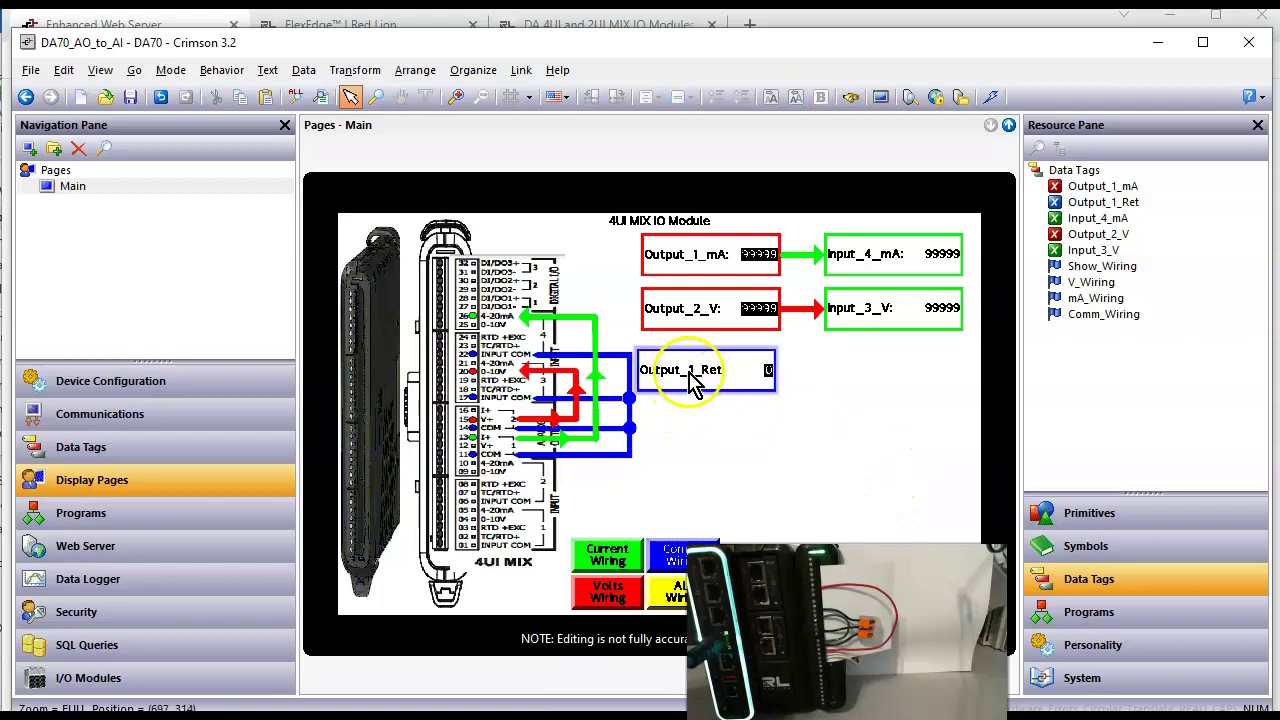
- Align the Output_1_Ret data box with the Output_2_V box above it so their side edges line up
{"action": "left_click", "coordinate": [730, 372]}
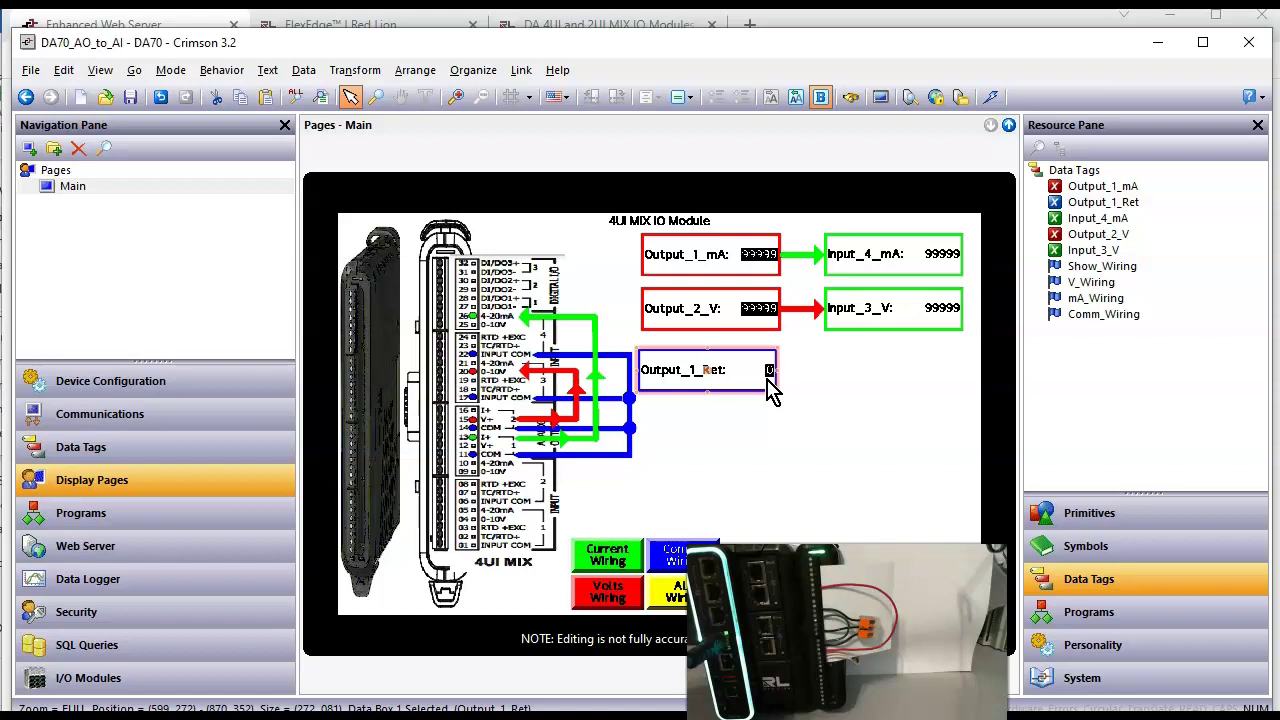
{"action": "right_click", "coordinate": [722, 368]}
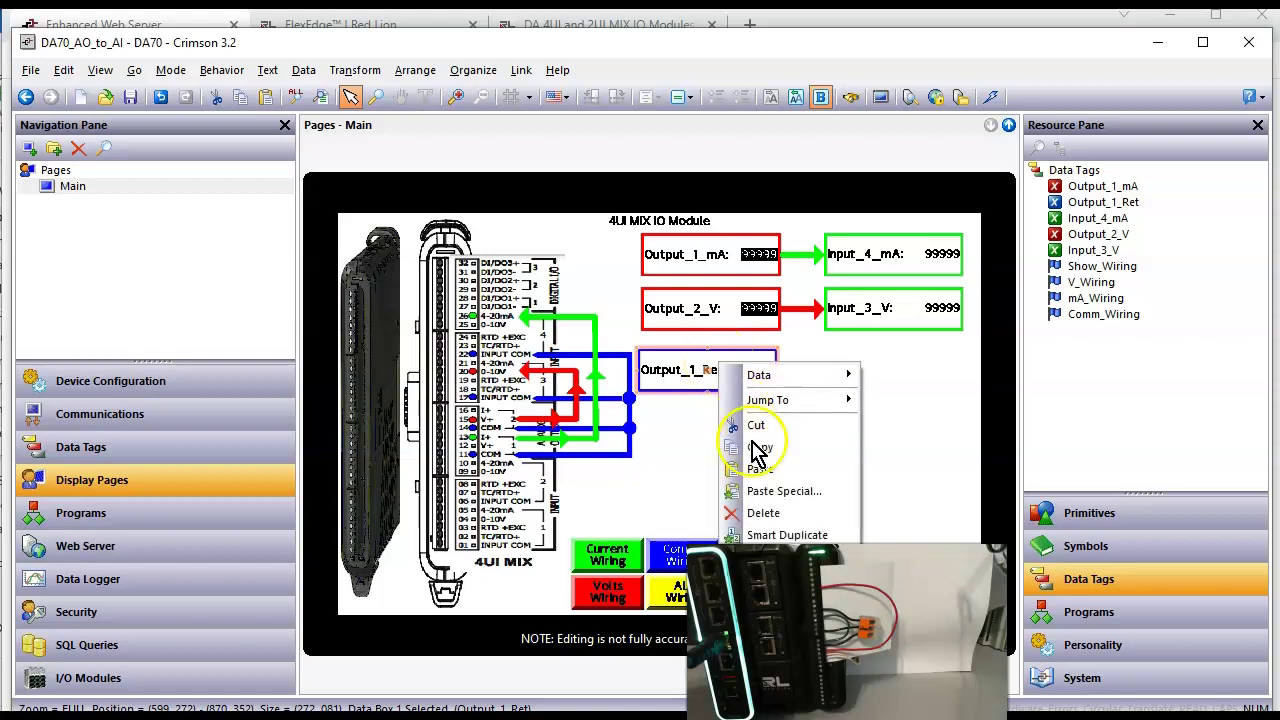
{"action": "left_click", "coordinate": [820, 405]}
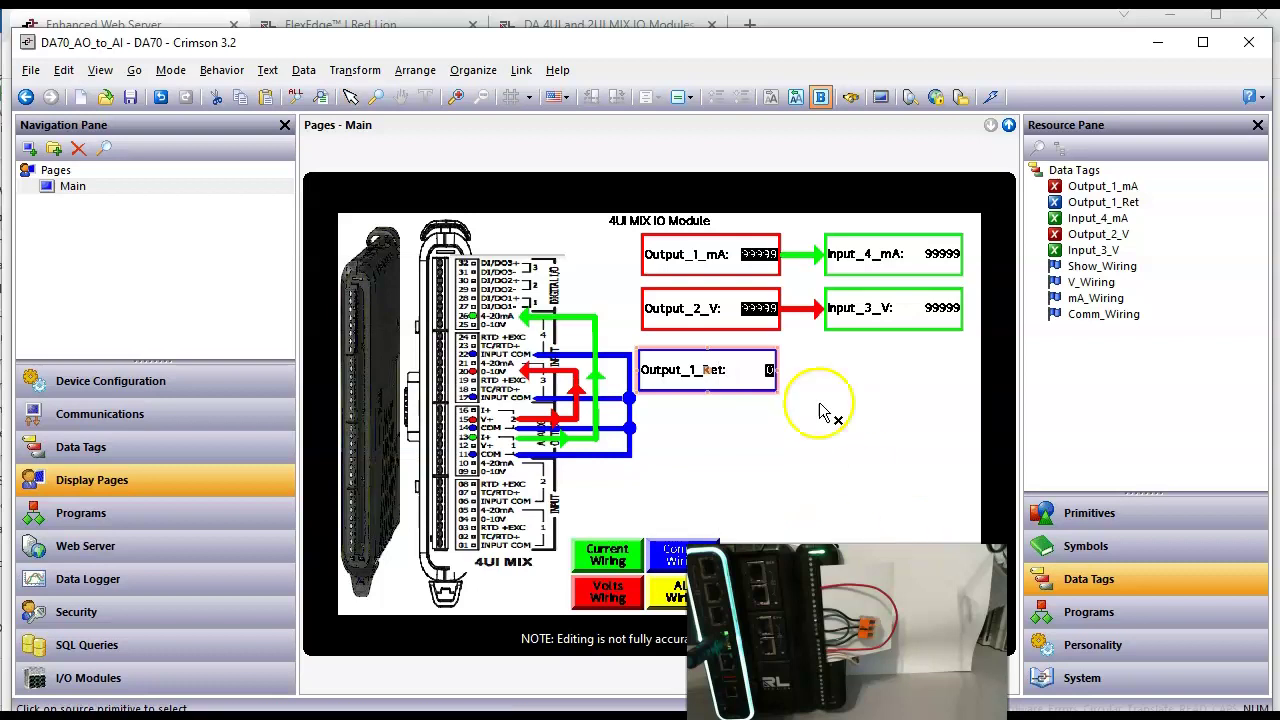
{"action": "left_click", "coordinate": [735, 315]}
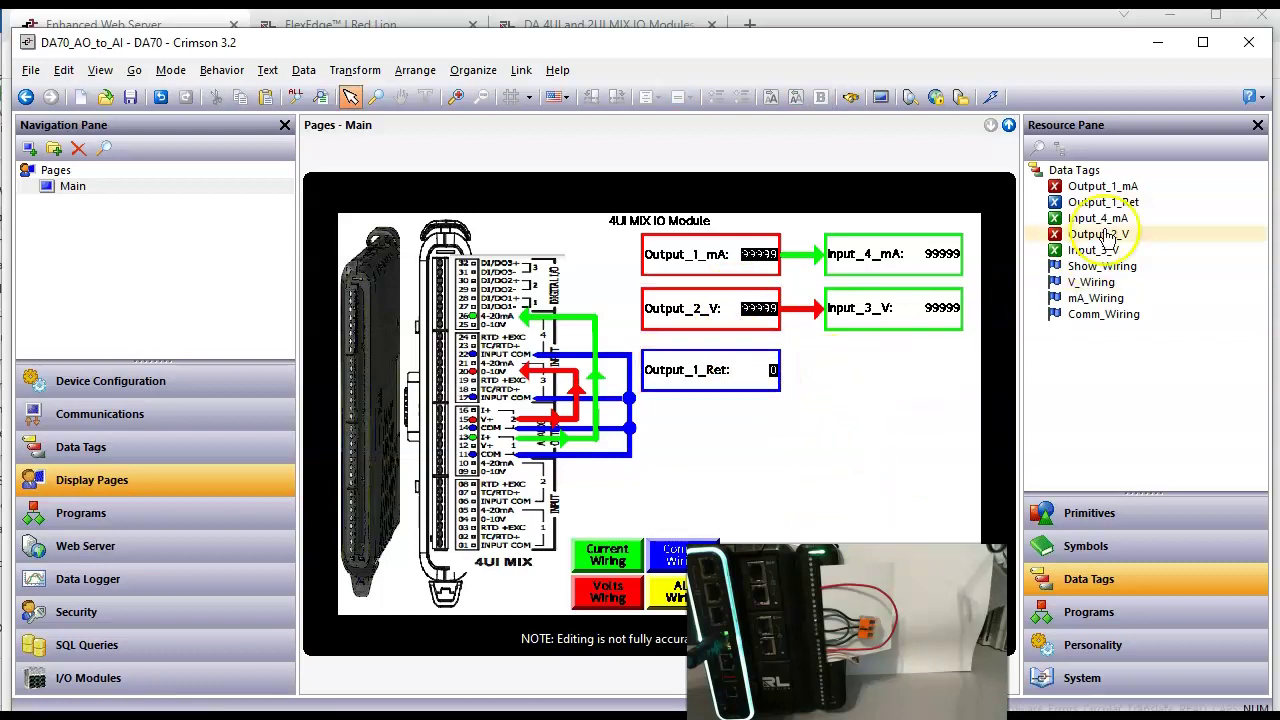
- Add a second Output_1_mA data box beside the Output_1_Ret box and copy the original Output_1_mA box's formatting to it
{"action": "left_click_drag", "start_coordinate": [1108, 193], "coordinate": [873, 368]}
{"action": "right_click", "coordinate": [873, 368]}
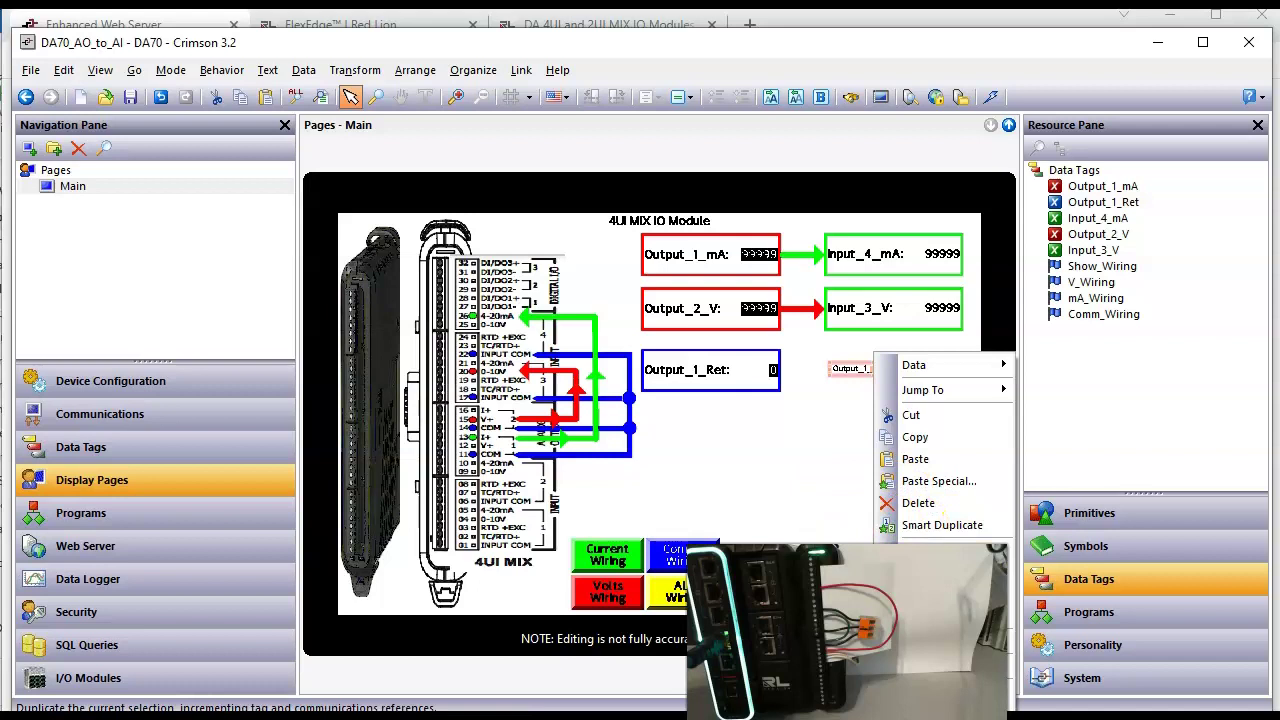
{"action": "left_click", "coordinate": [850, 521]}
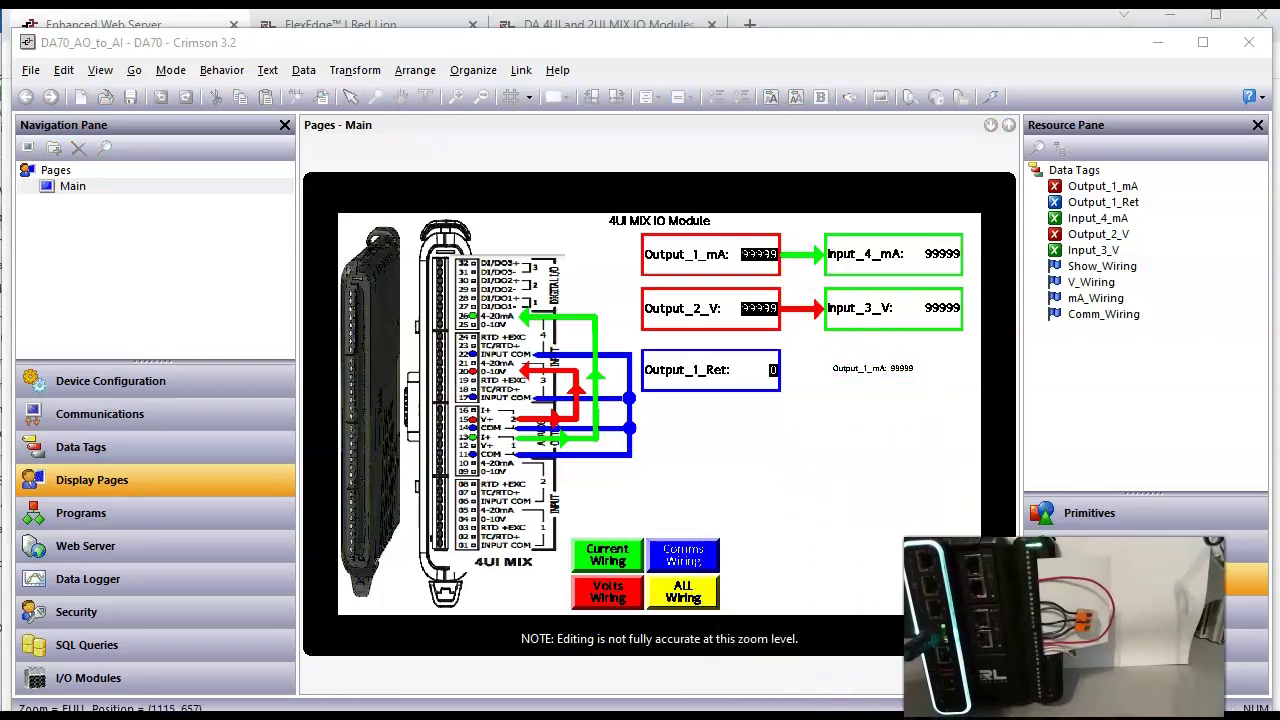
{"action": "right_click", "coordinate": [866, 382]}
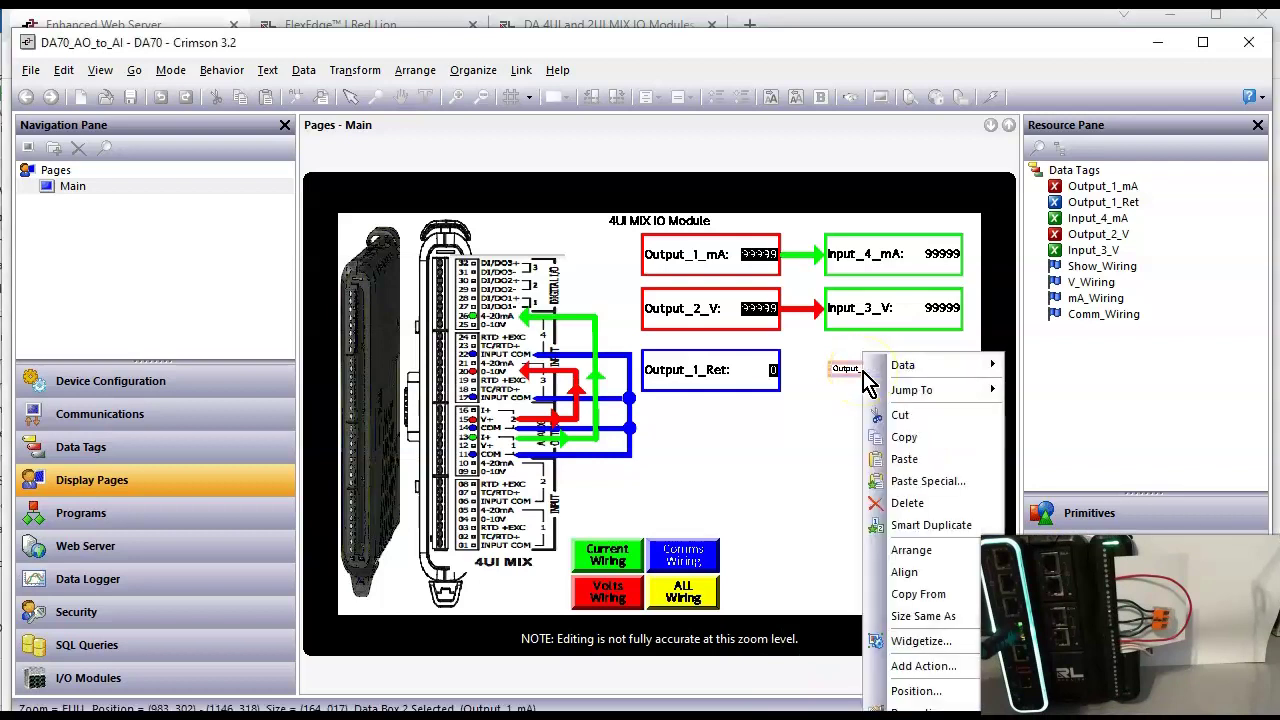
{"action": "left_click", "coordinate": [918, 594]}
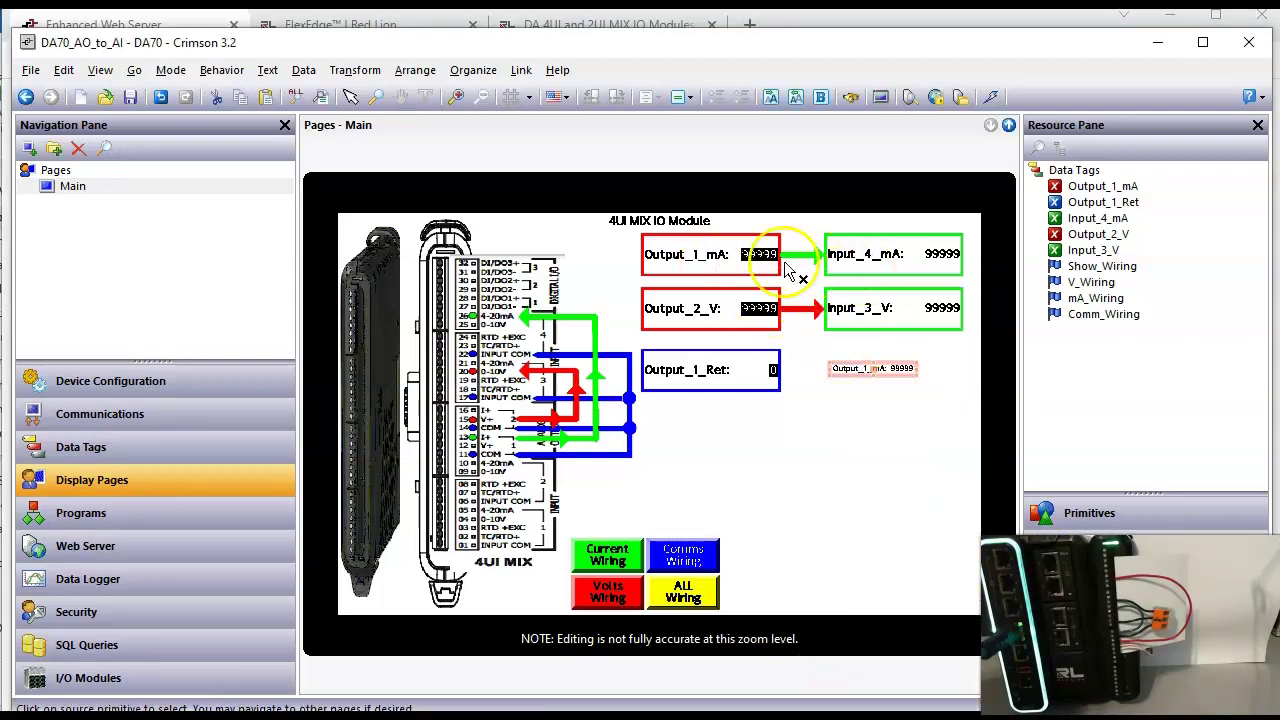
{"action": "left_click", "coordinate": [748, 258]}
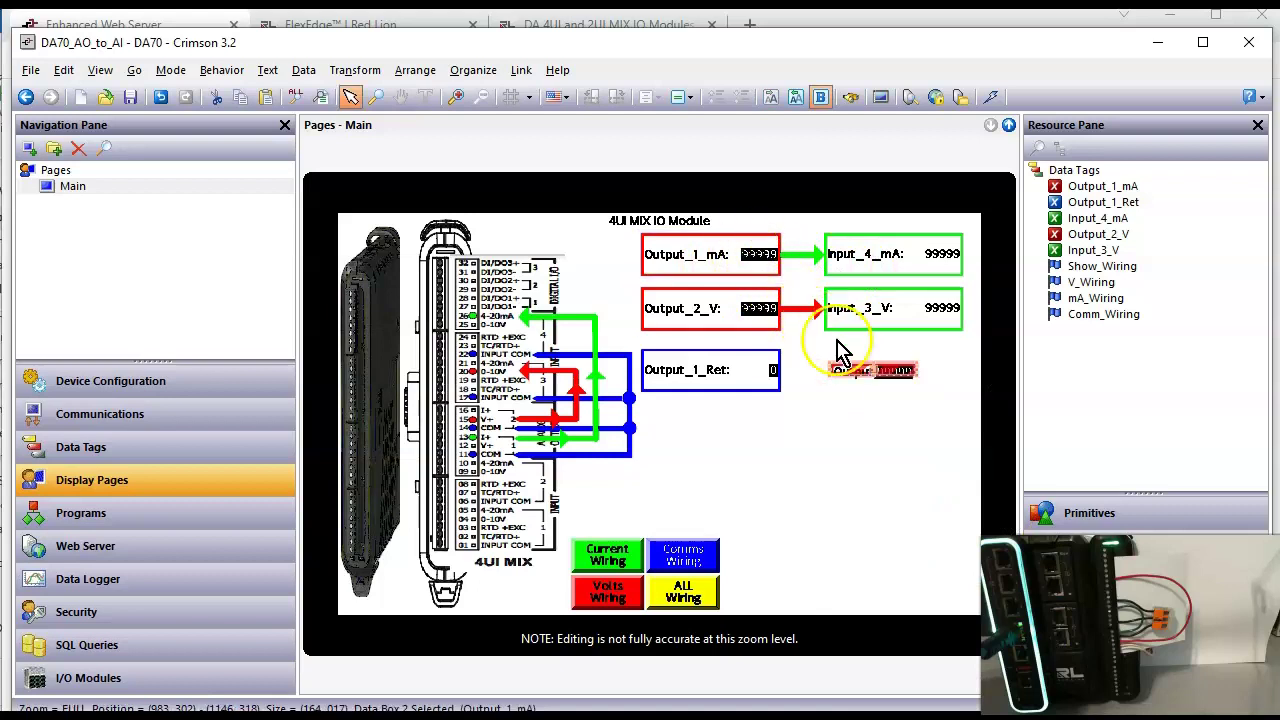
- Size the new Output_1_mA data box the same as the original Output_1_mA box
{"action": "right_click", "coordinate": [852, 378]}
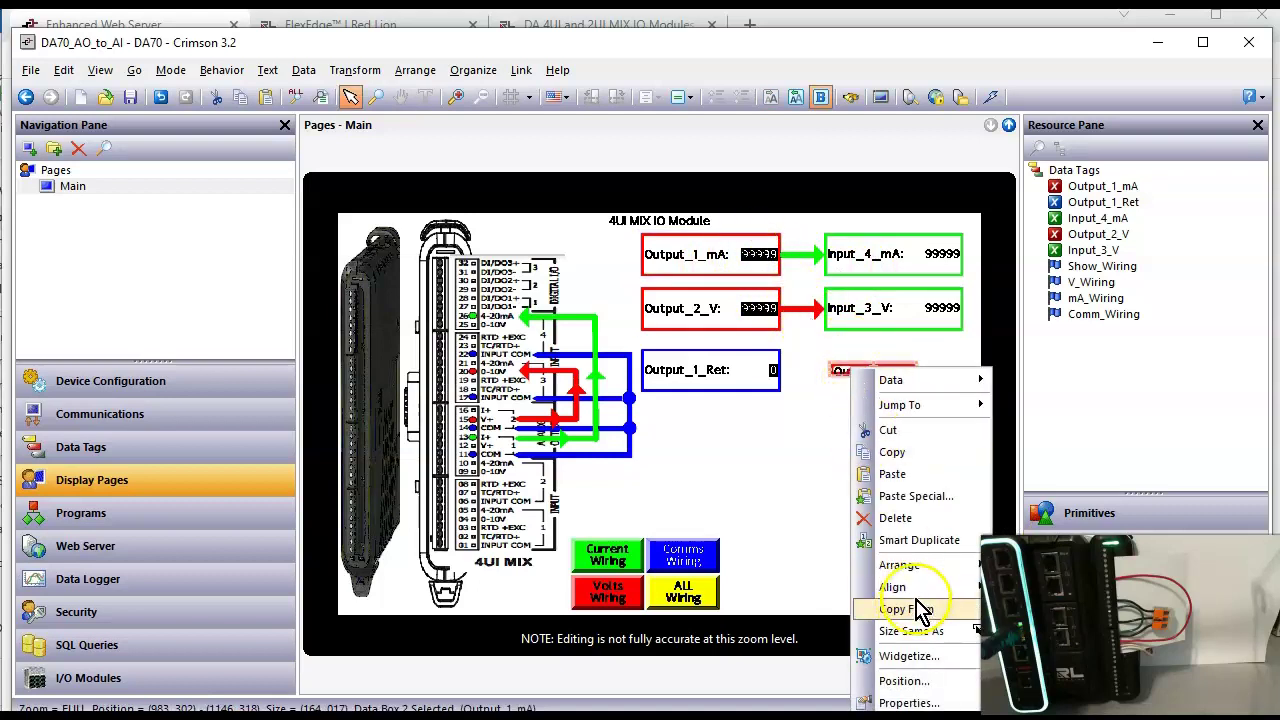
{"action": "left_click", "coordinate": [925, 630]}
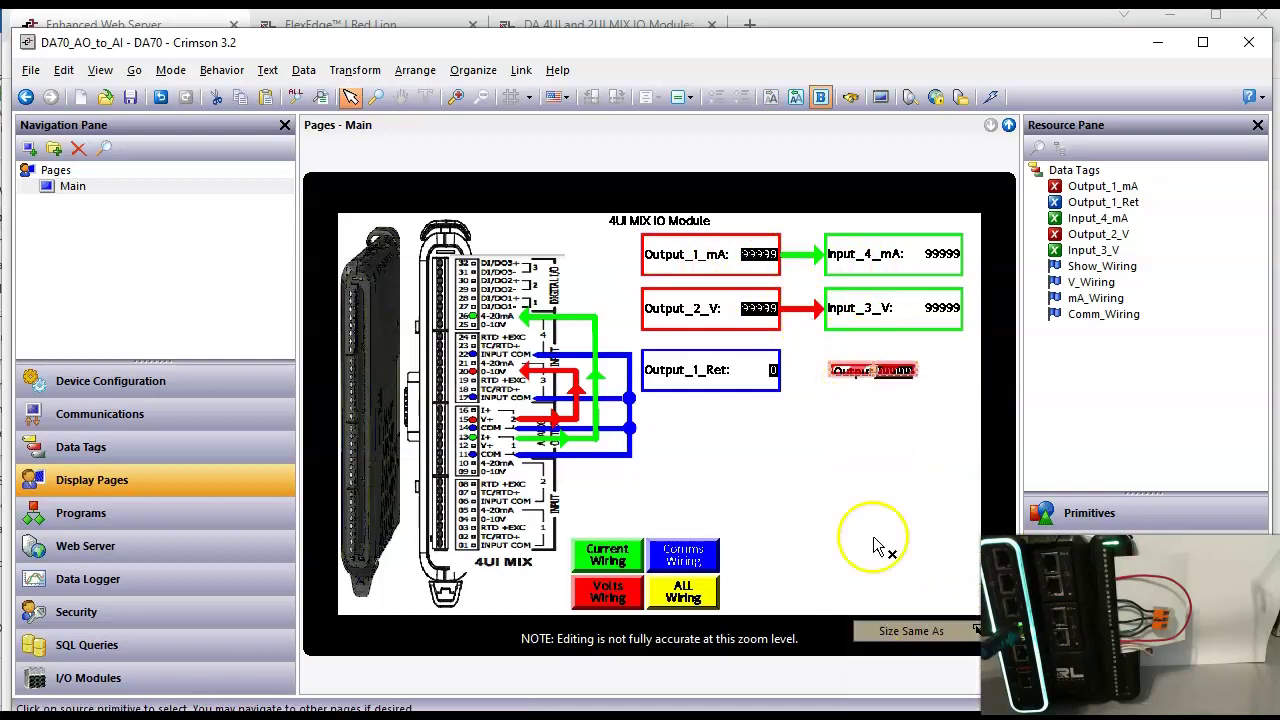
{"action": "left_click", "coordinate": [700, 256]}
- Position the new Output_1_mA data box below the Input_3_V box, level with the Output_1_Ret box
{"action": "right_click", "coordinate": [843, 378]}
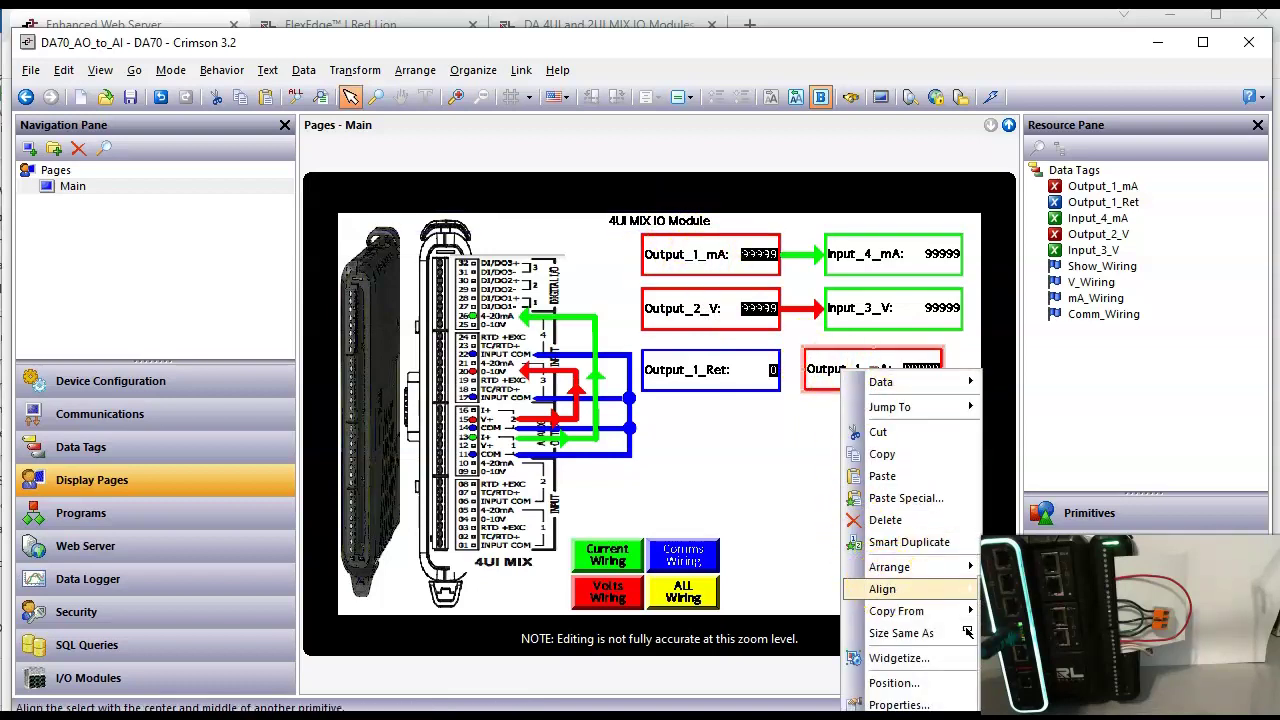
{"action": "mouse_move", "coordinate": [940, 592]}
{"action": "left_click", "coordinate": [1010, 590]}
{"action": "left_click", "coordinate": [903, 303]}
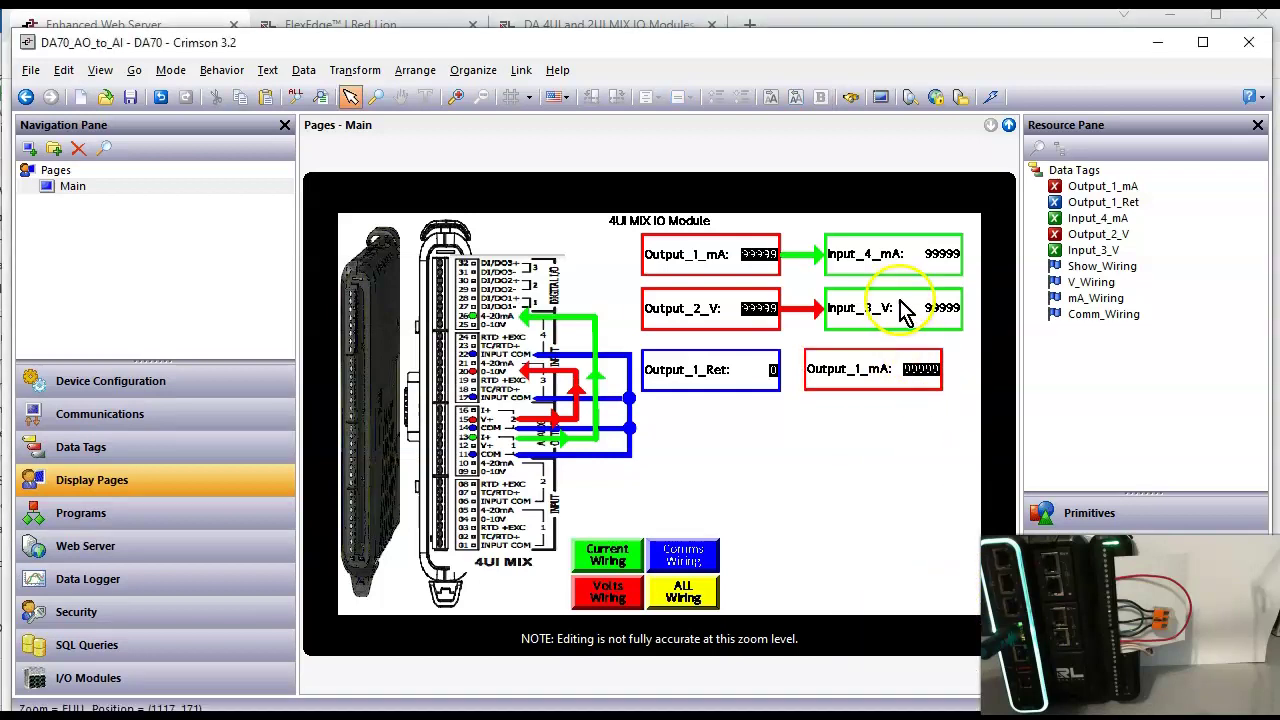
{"action": "right_click", "coordinate": [855, 381]}
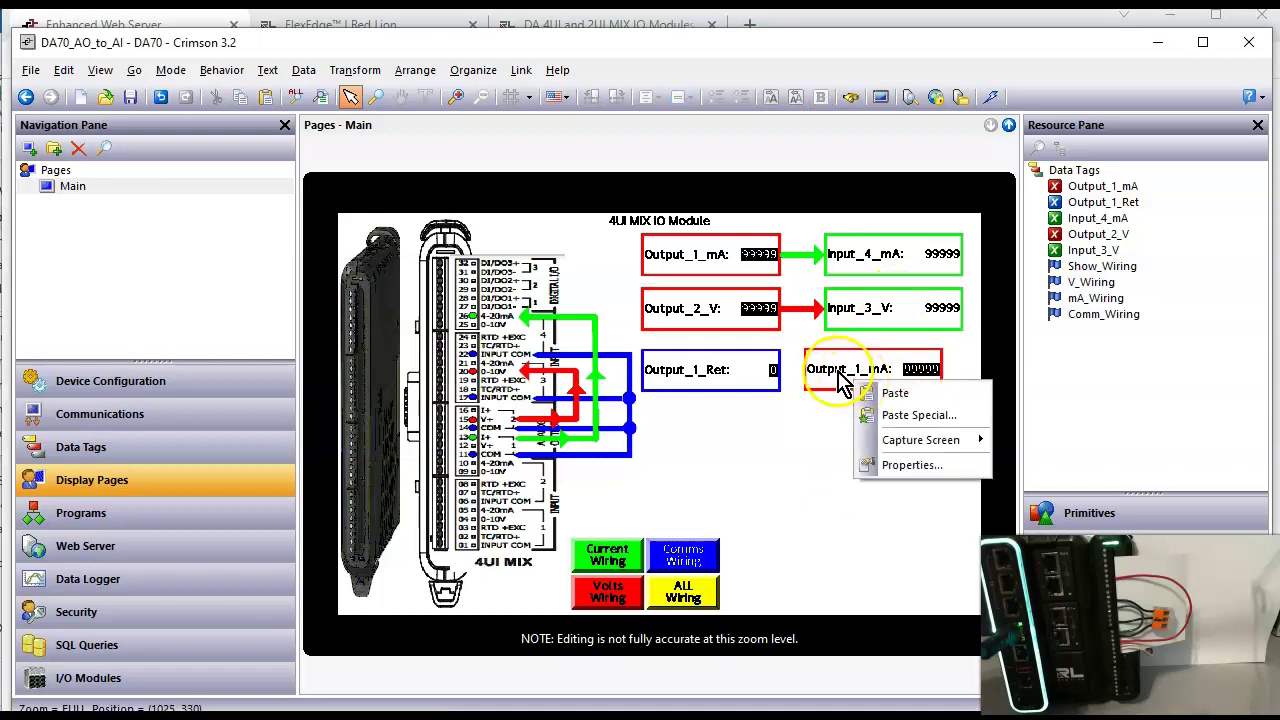
{"action": "right_click", "coordinate": [840, 374]}
{"action": "mouse_move", "coordinate": [893, 603]}
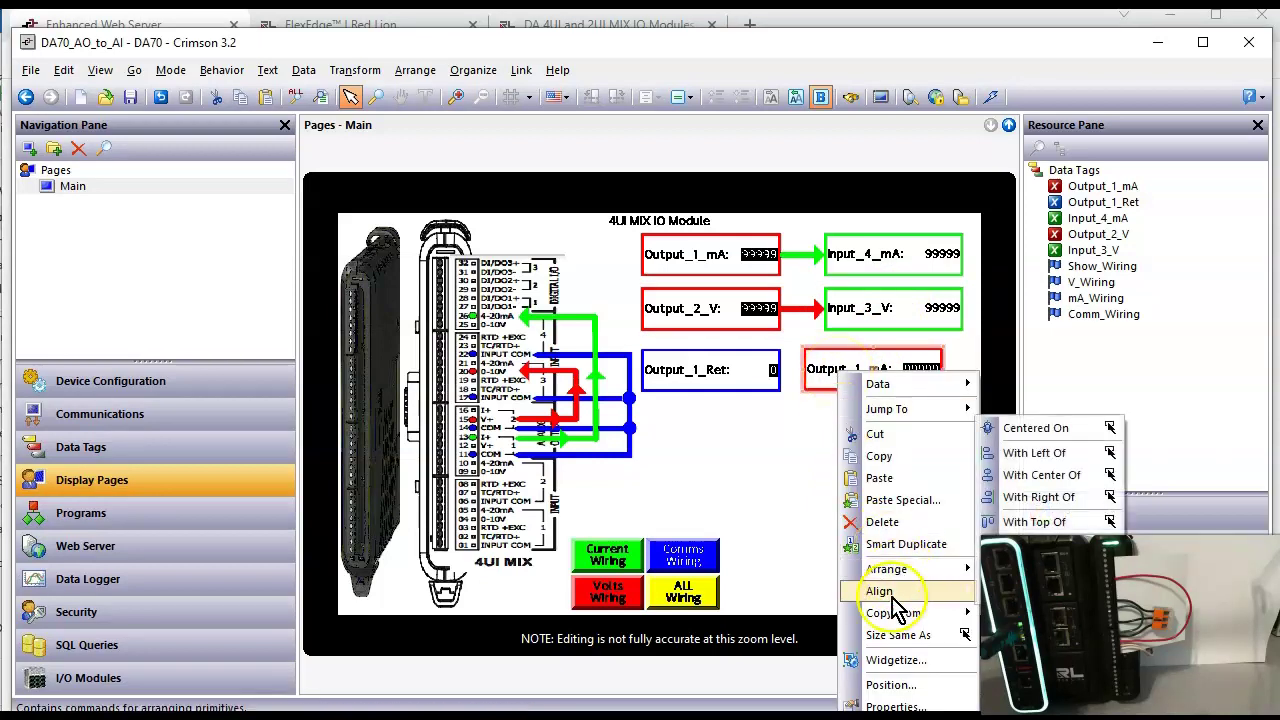
{"action": "left_click", "coordinate": [1037, 455]}
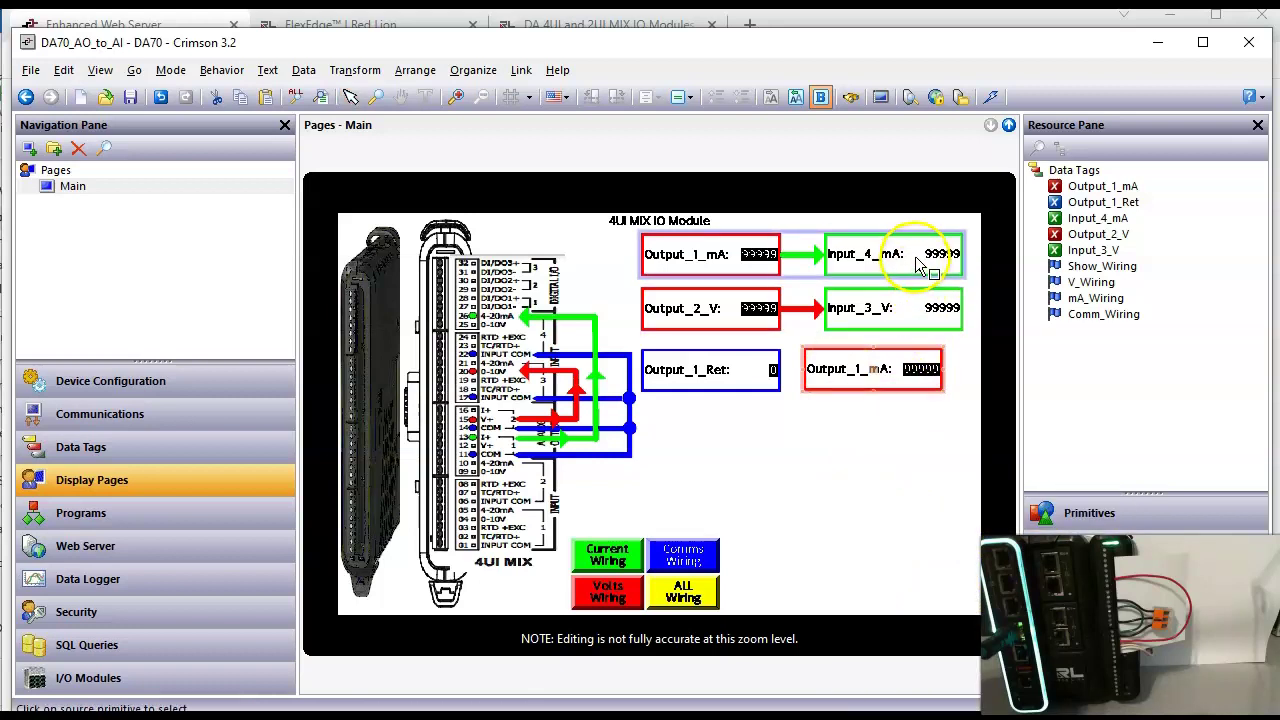
{"action": "left_click", "coordinate": [918, 262]}
{"action": "left_click_drag", "start_coordinate": [729, 386], "coordinate": [900, 372]}
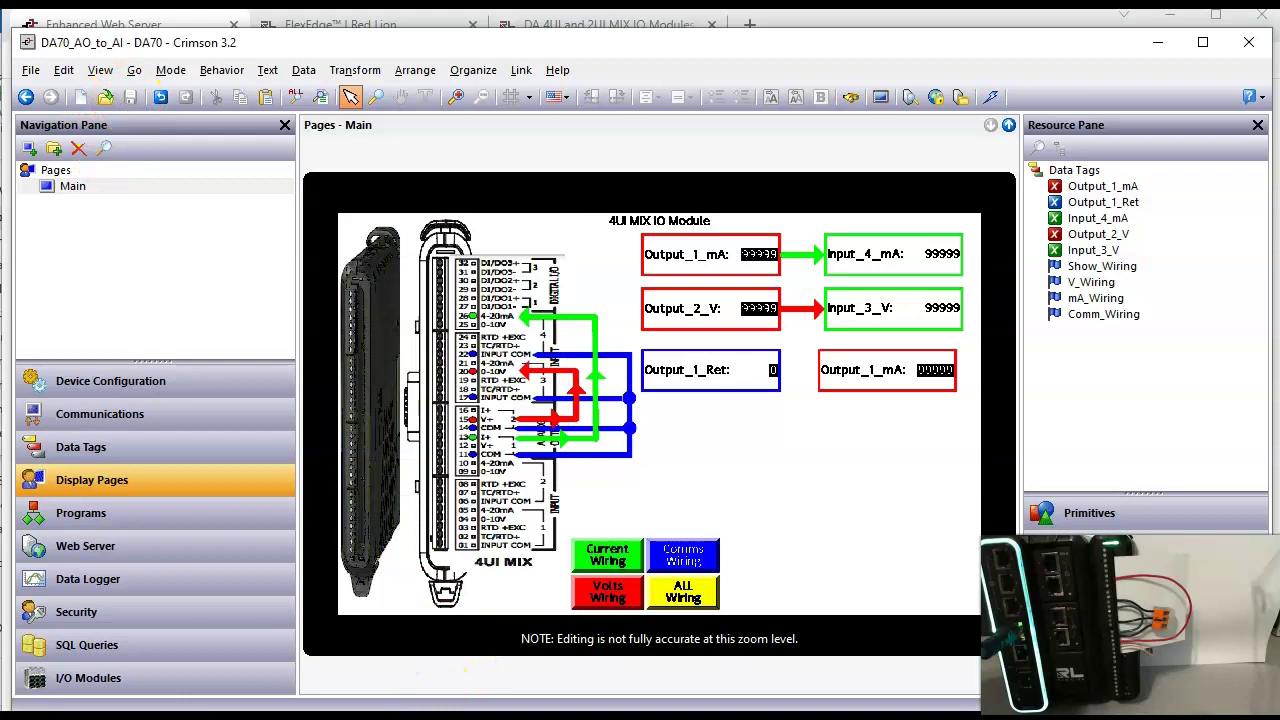
- Check the current page in the browser, return to Crimson and download the updated database to the device
{"action": "left_click", "coordinate": [390, 715]}
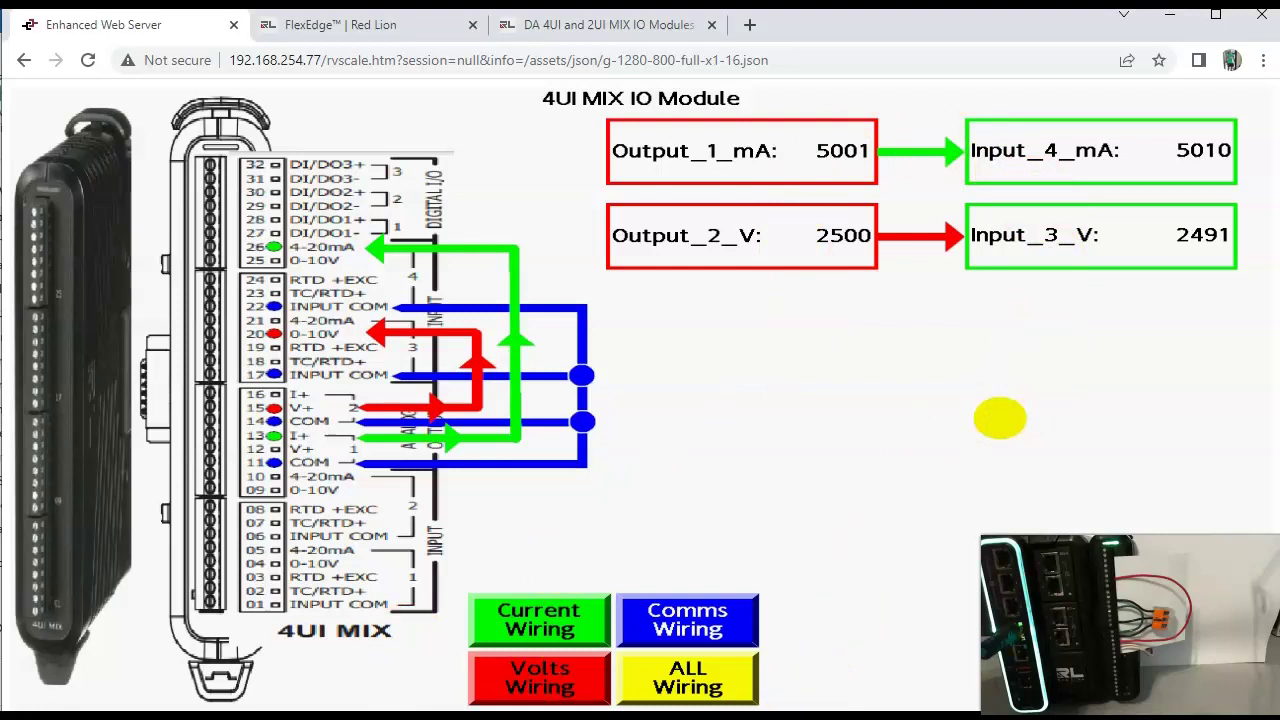
{"action": "left_click", "coordinate": [735, 715]}
{"action": "left_click", "coordinate": [991, 97]}
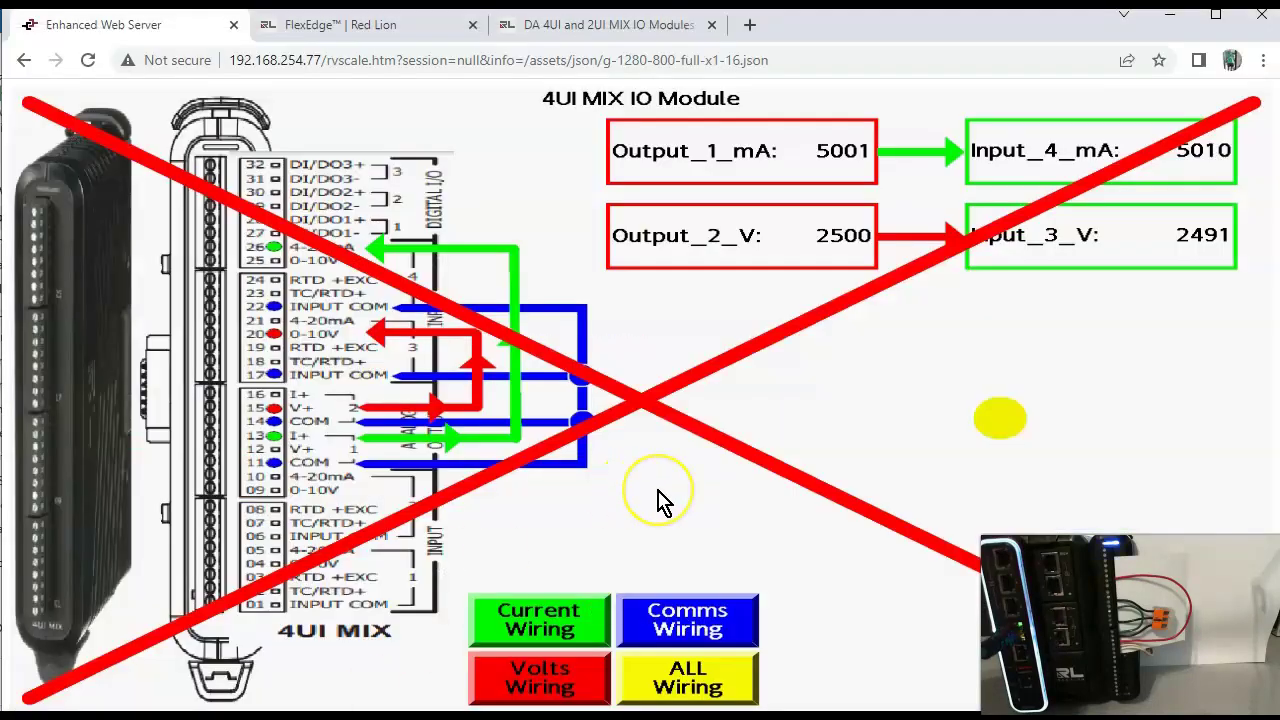
- Show the current wiring on the device's web page and set Output_1_Ret to 5000
{"action": "left_click", "coordinate": [555, 634]}
{"action": "left_click", "coordinate": [856, 342]}
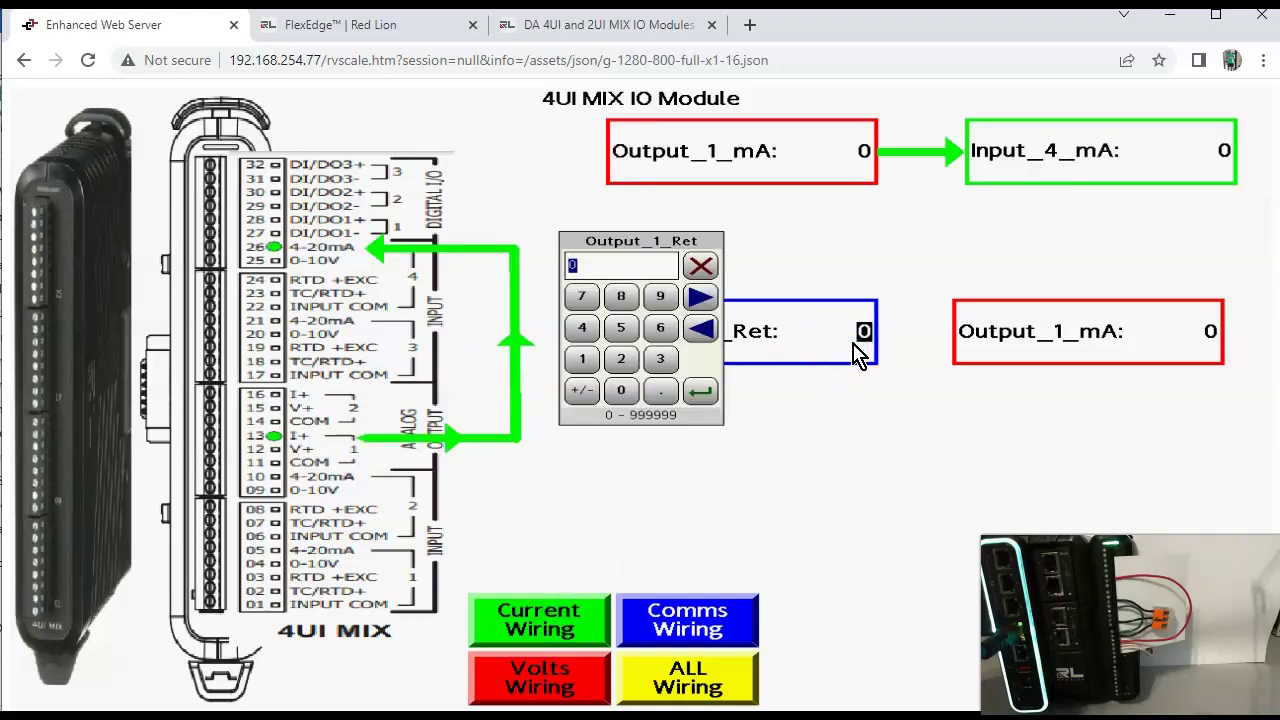
{"action": "type", "text": "5000"}
{"action": "key", "text": "Return"}
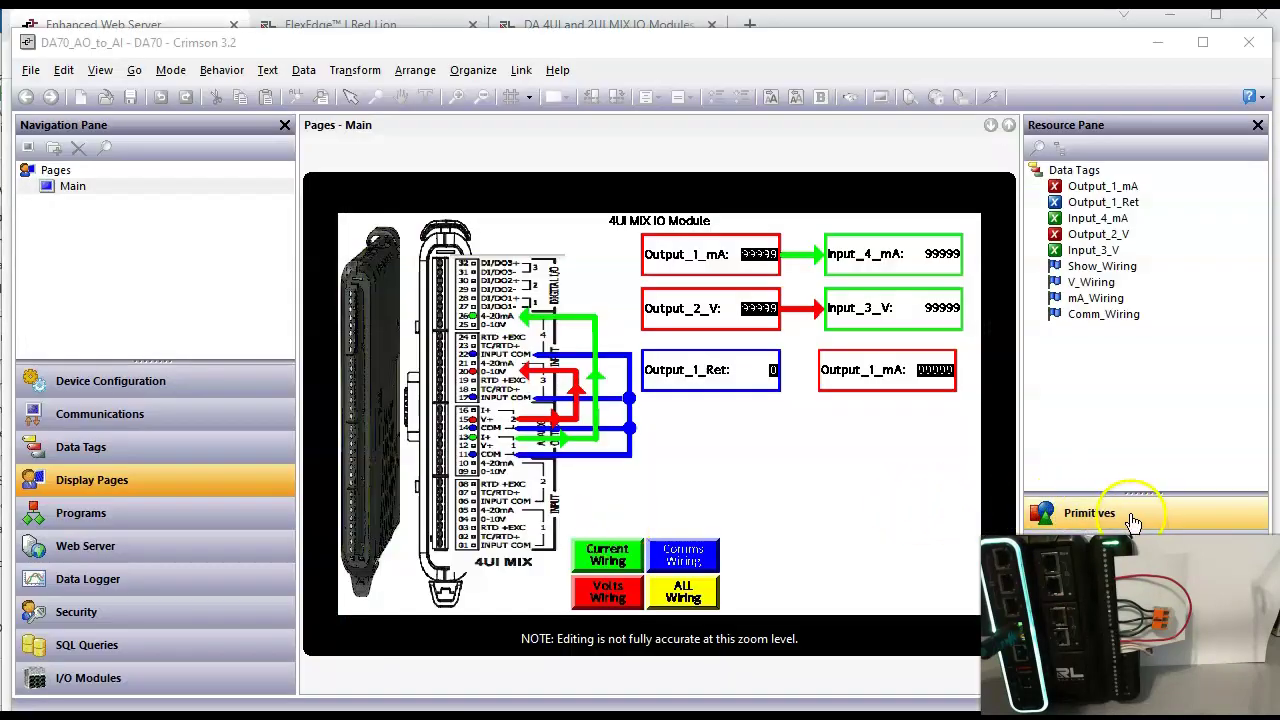
- Place a yellow ellipse on the Main page in Crimson, below the new Output_1_mA data box
{"action": "left_click", "coordinate": [1133, 520]}
{"action": "left_click_drag", "start_coordinate": [1065, 368], "coordinate": [840, 437]}
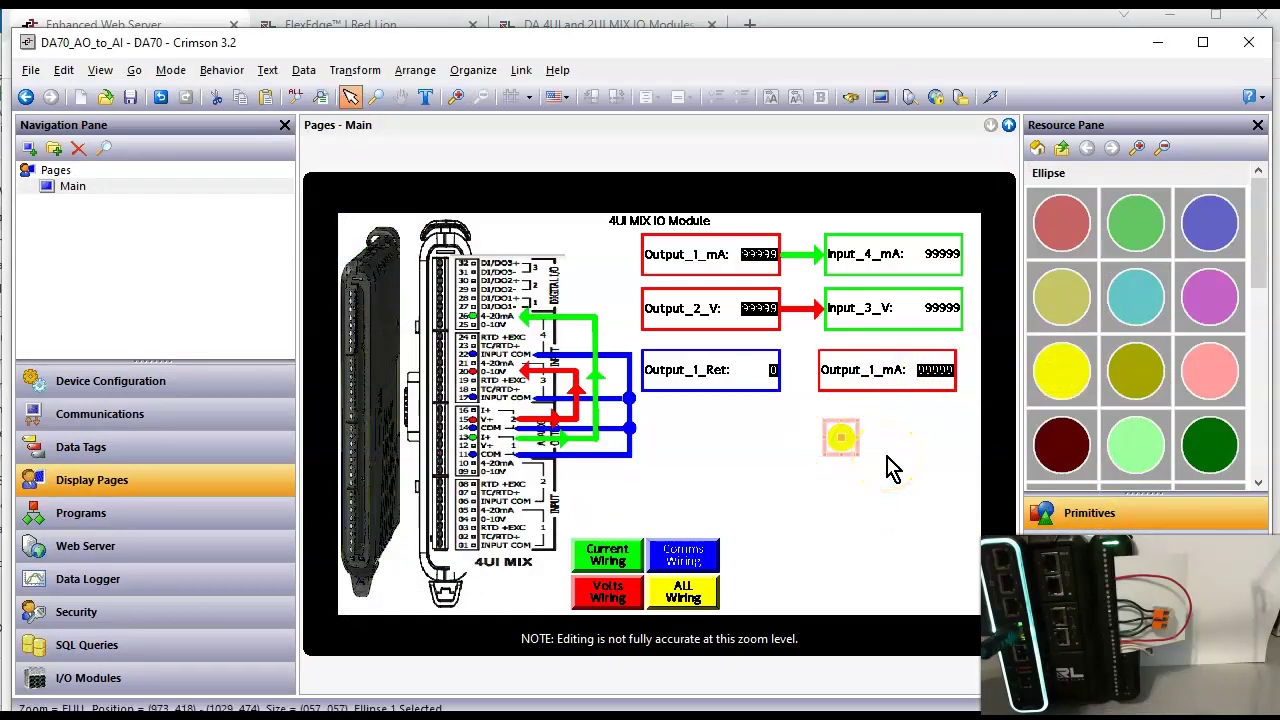
{"action": "left_click", "coordinate": [754, 376]}
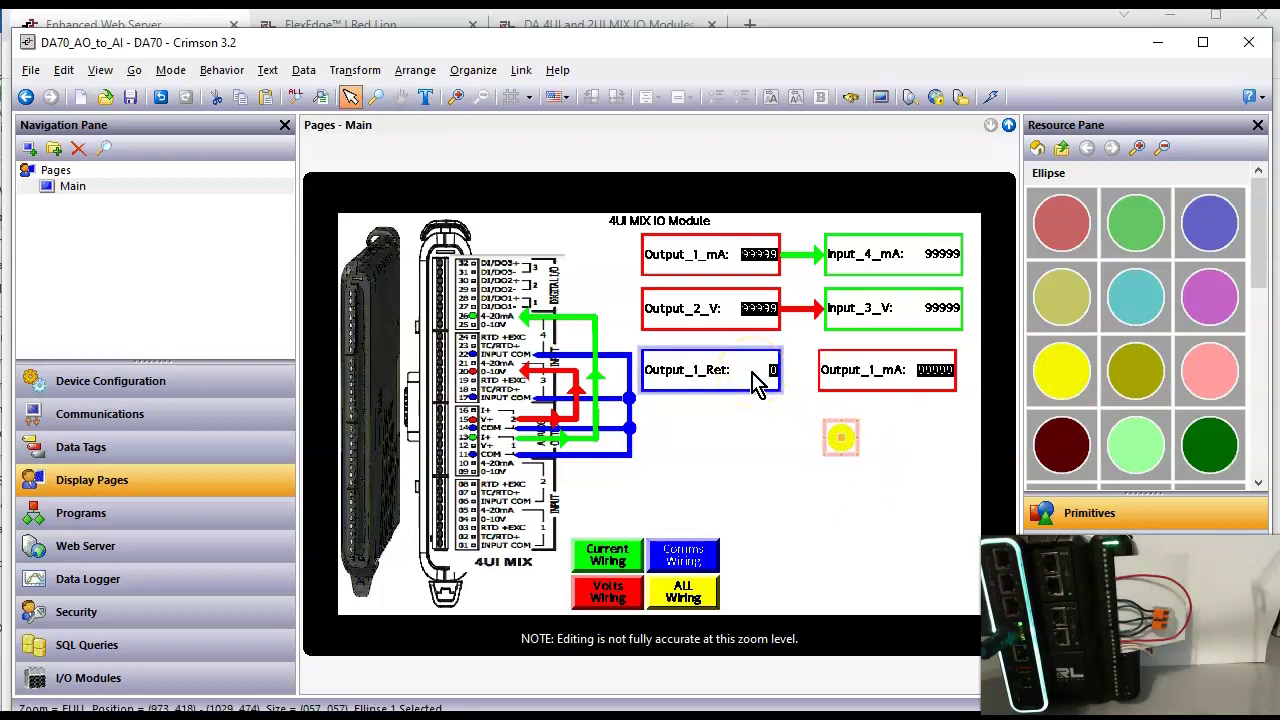
{"action": "left_click", "coordinate": [895, 388]}
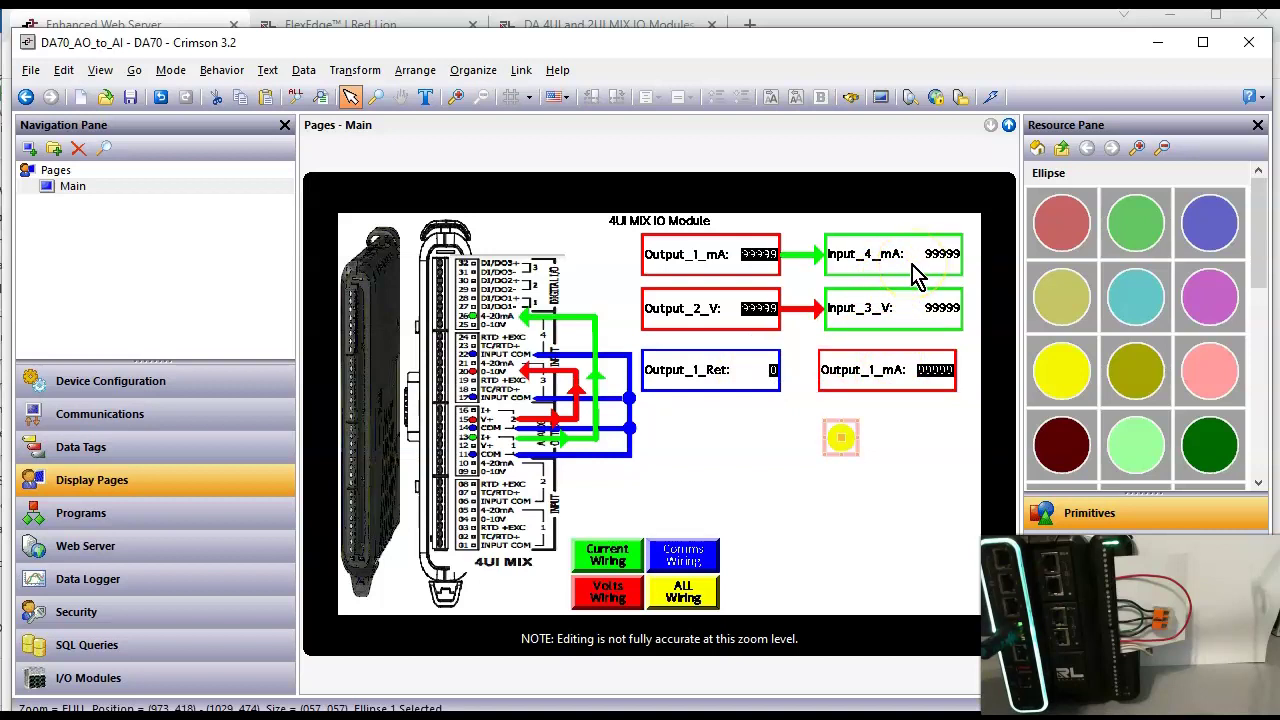
{"action": "left_click", "coordinate": [752, 312]}
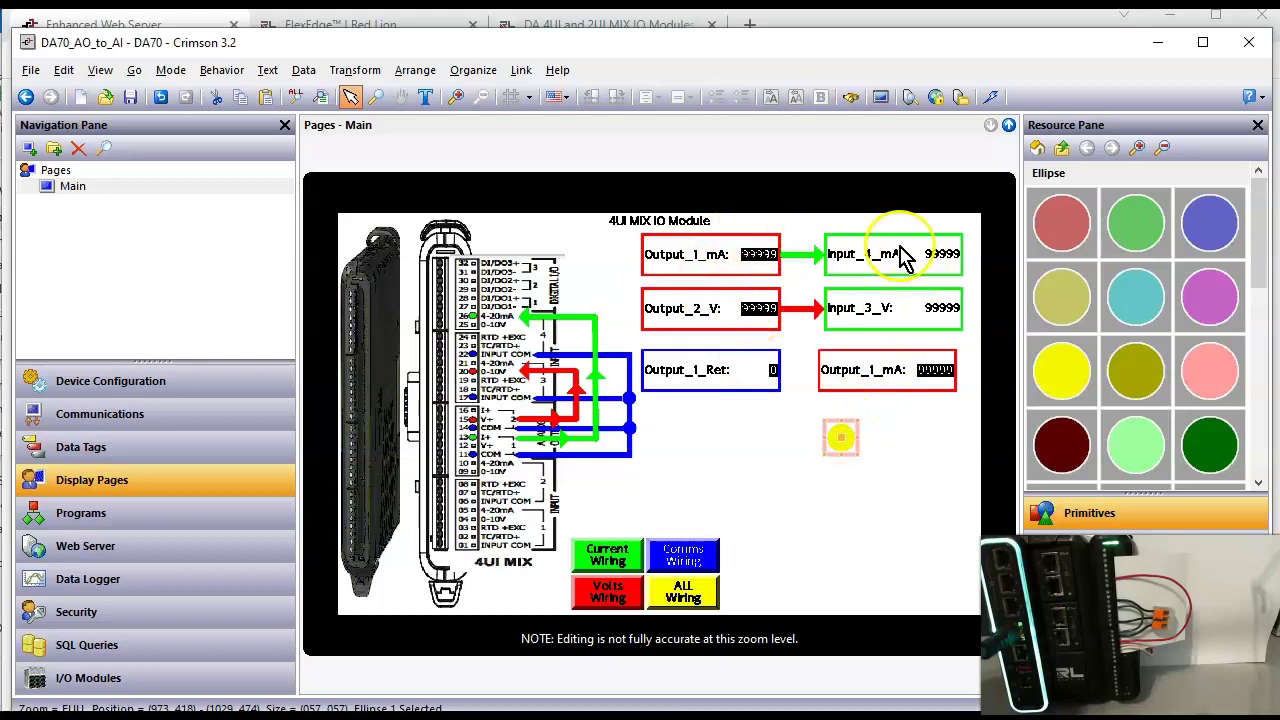
- Download the modified database to the device and show the current wiring on its web page
{"action": "left_click", "coordinate": [990, 98]}
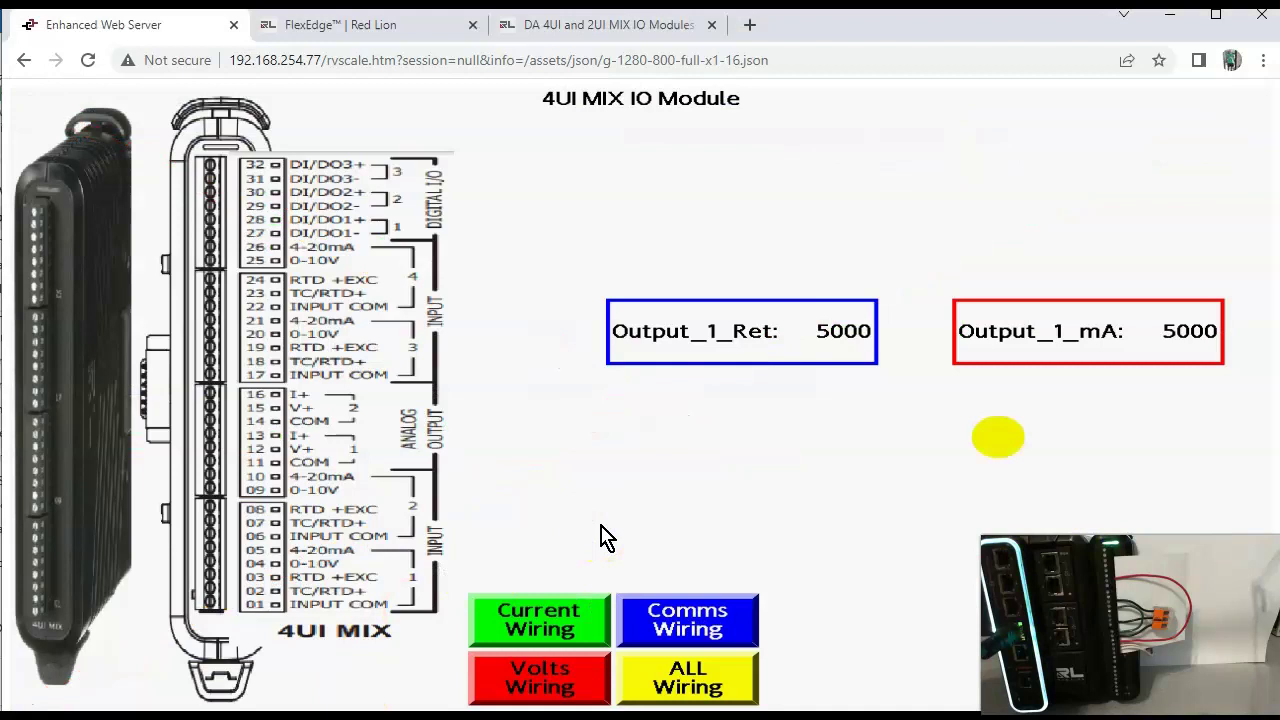
{"action": "left_click", "coordinate": [548, 620]}
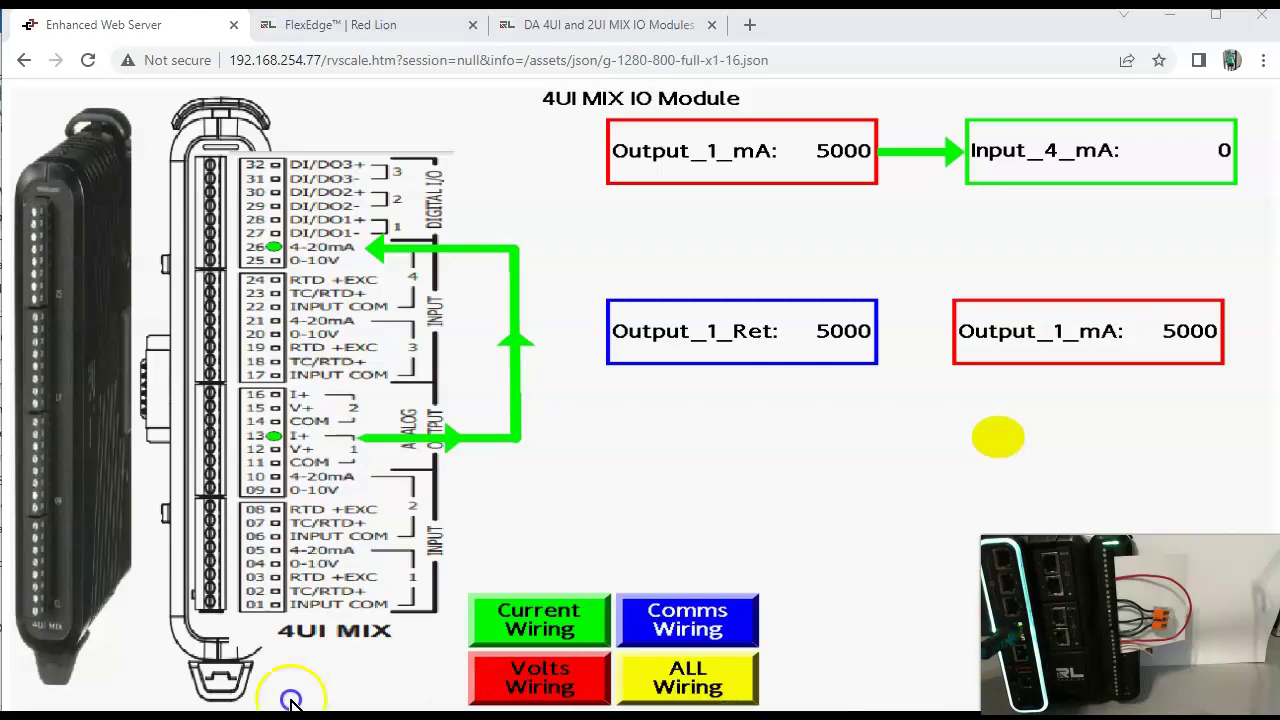
- In Crimson, set Include in Download to Yes for the analog output initial values of the MIX4 module Module1
{"action": "left_click", "coordinate": [244, 714]}
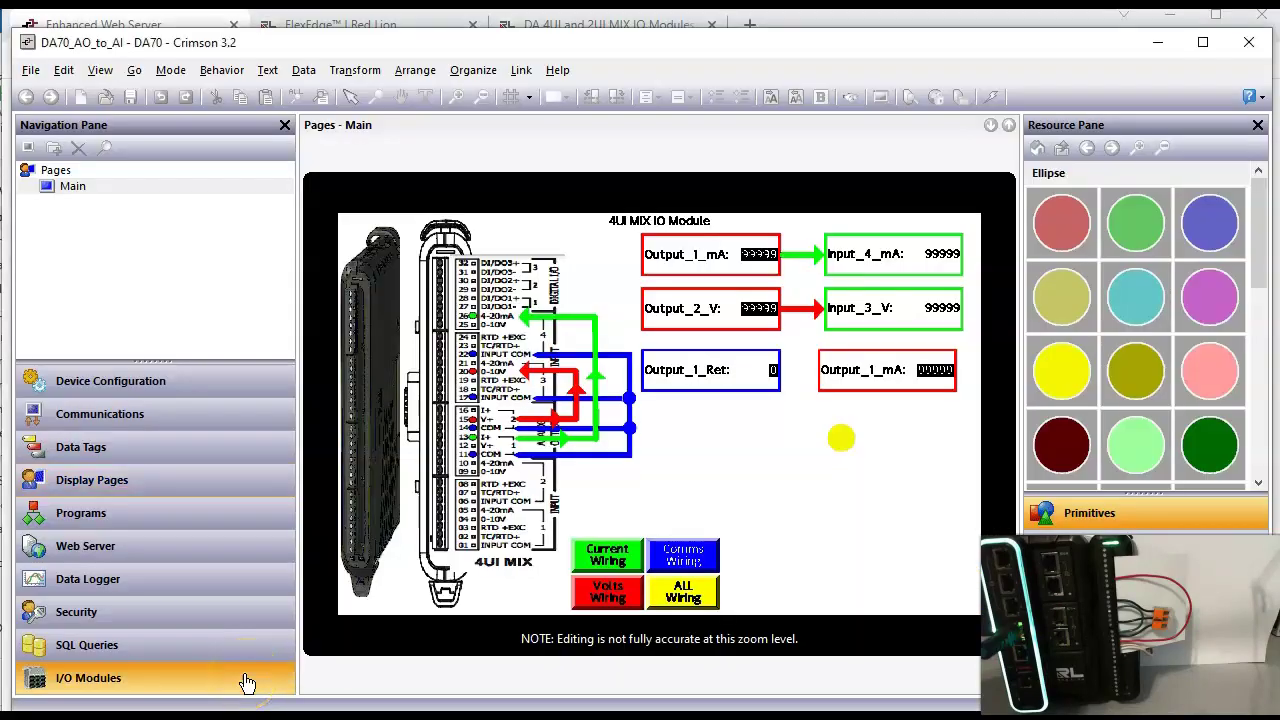
{"action": "left_click", "coordinate": [247, 683]}
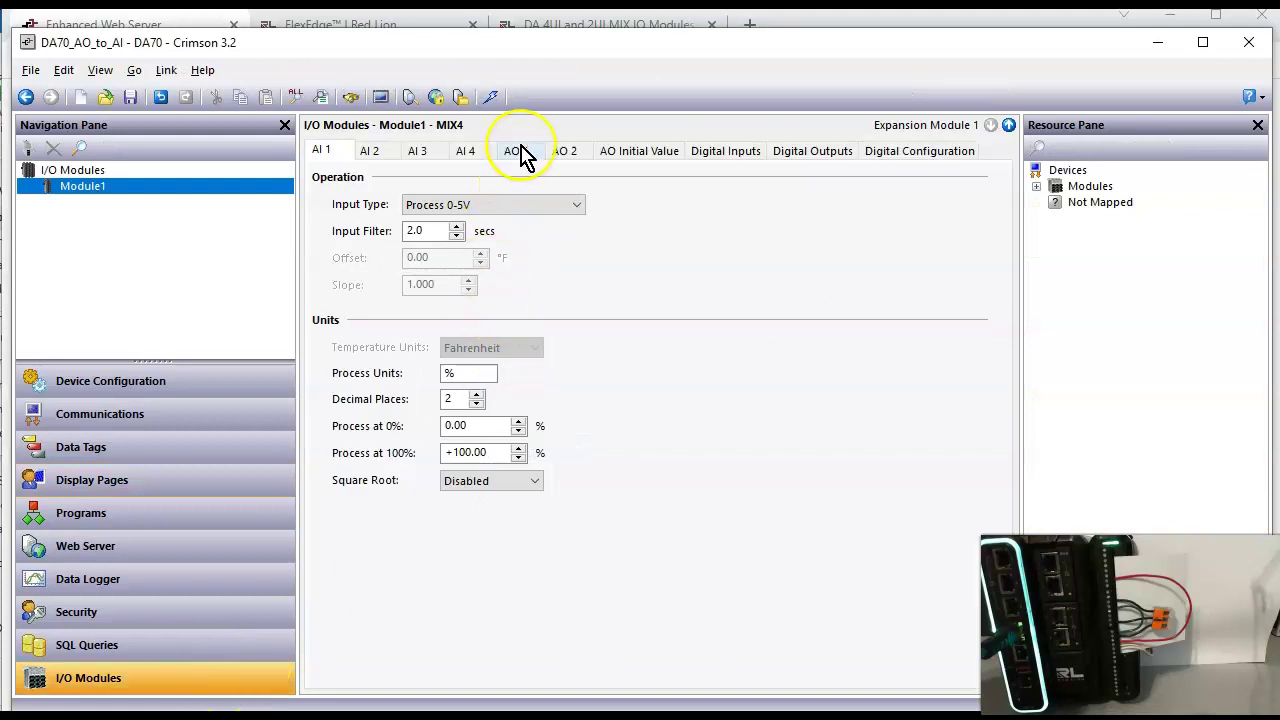
{"action": "left_click", "coordinate": [519, 152]}
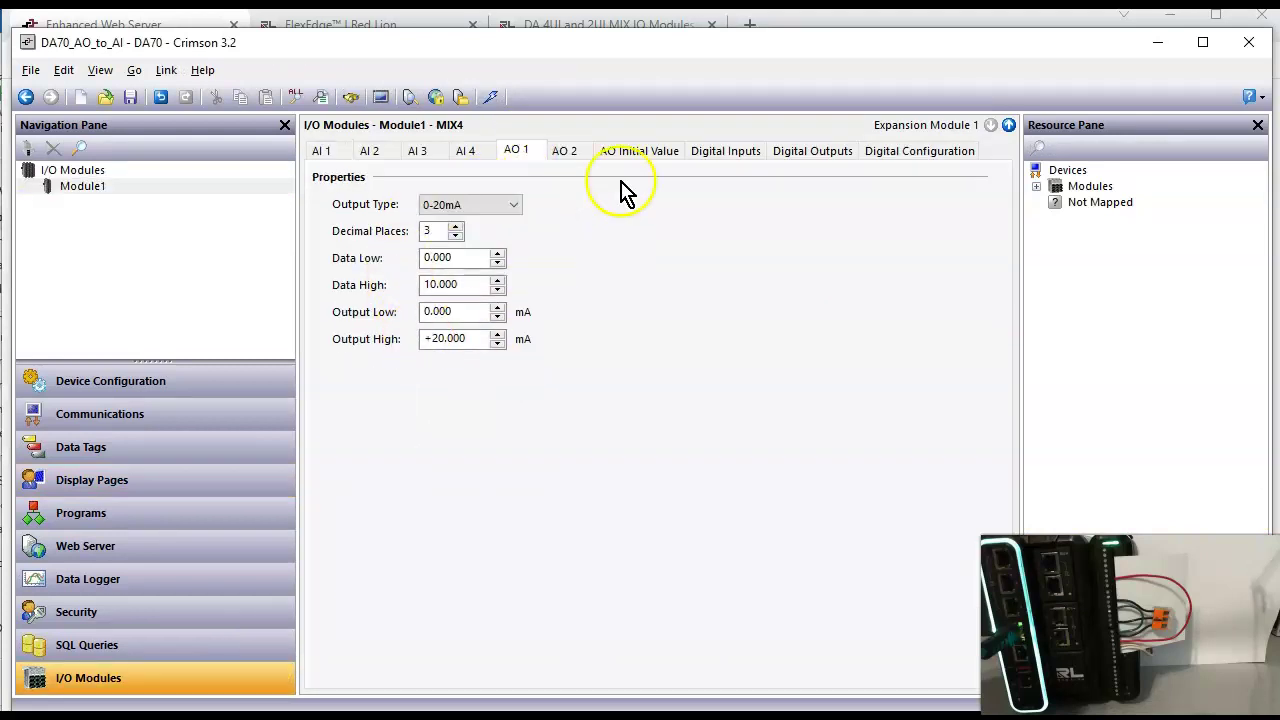
{"action": "left_click", "coordinate": [643, 158]}
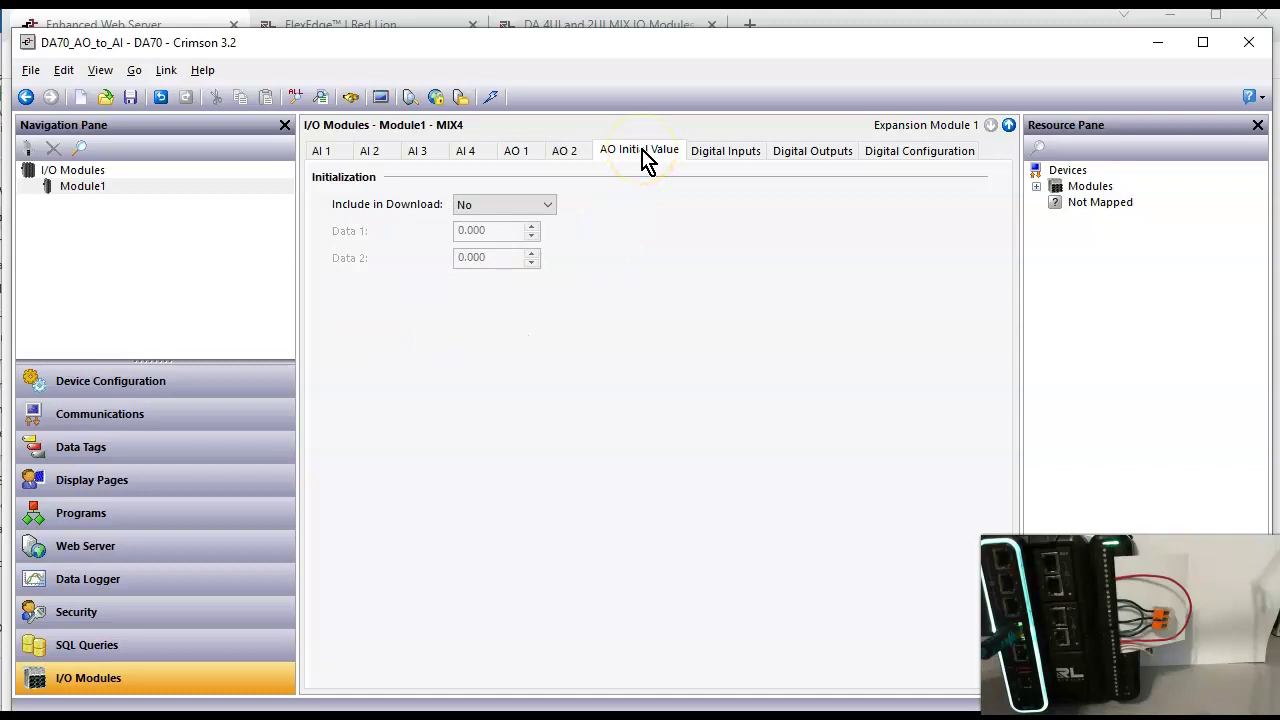
{"action": "left_click", "coordinate": [540, 206]}
{"action": "left_click", "coordinate": [526, 255]}
{"action": "left_click", "coordinate": [535, 207]}
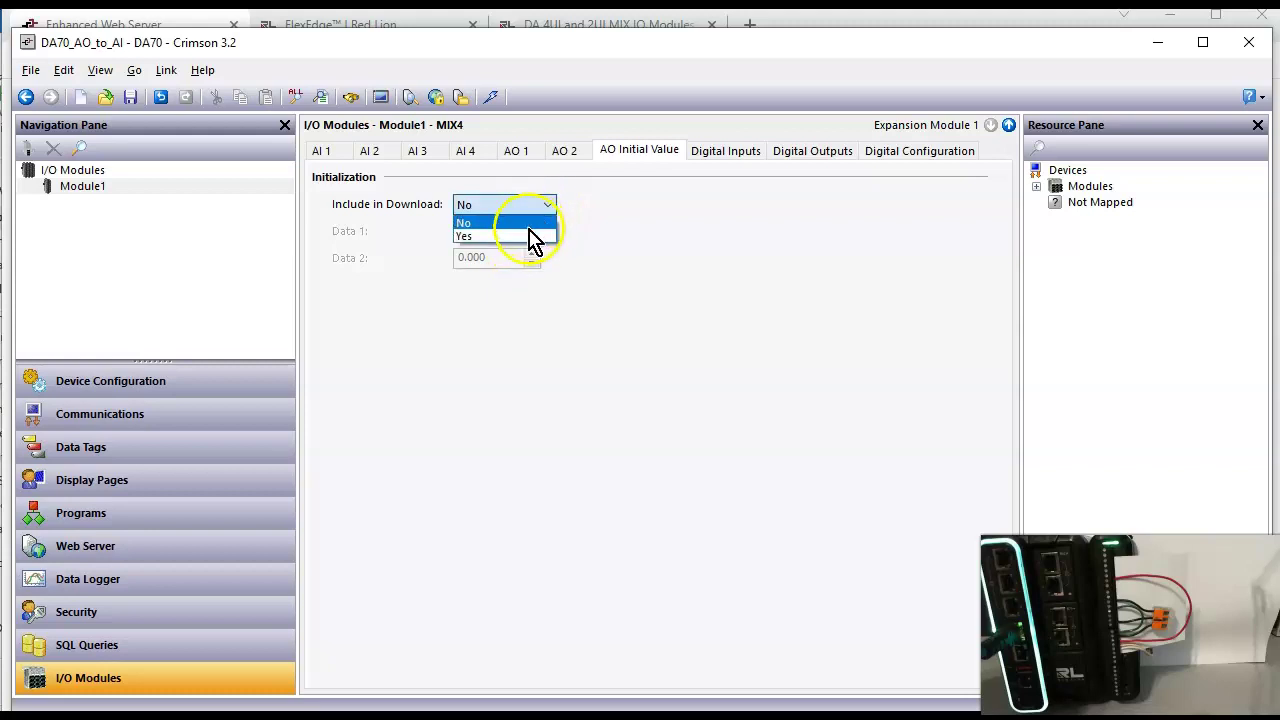
{"action": "left_click", "coordinate": [528, 237]}
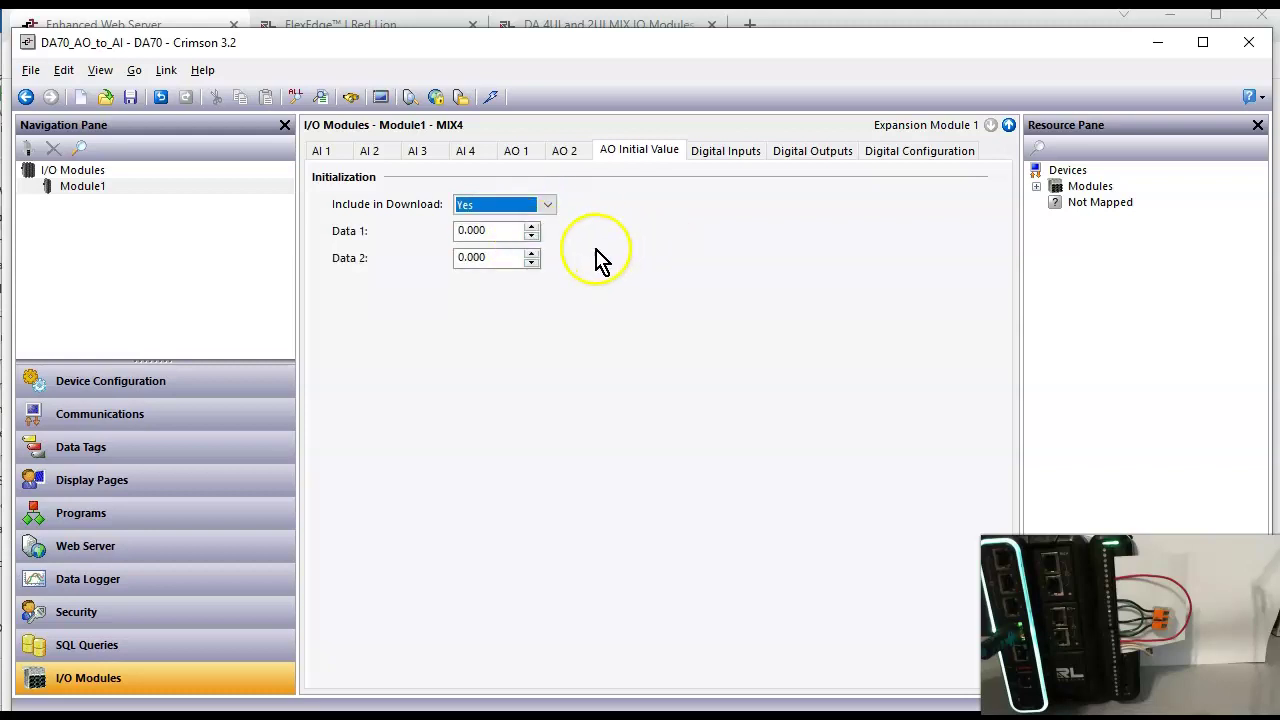
{"action": "left_click", "coordinate": [554, 215]}
{"action": "left_click", "coordinate": [531, 235]}
- Change Program1's code to Output_1_mA = Output_1_Ret + Random(1); and translate the program
{"action": "left_click", "coordinate": [170, 516]}
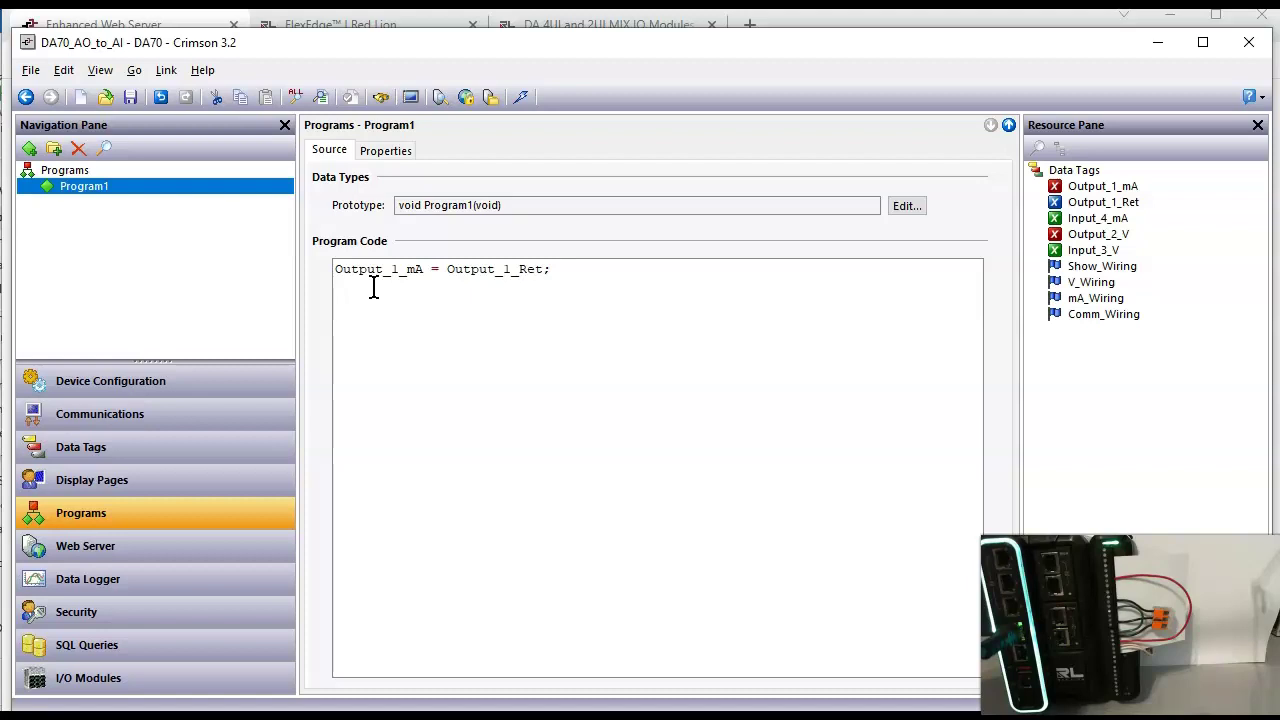
{"action": "left_click", "coordinate": [549, 266]}
{"action": "key", "text": "Left"}
{"action": "type", "text": "+ Ra"}
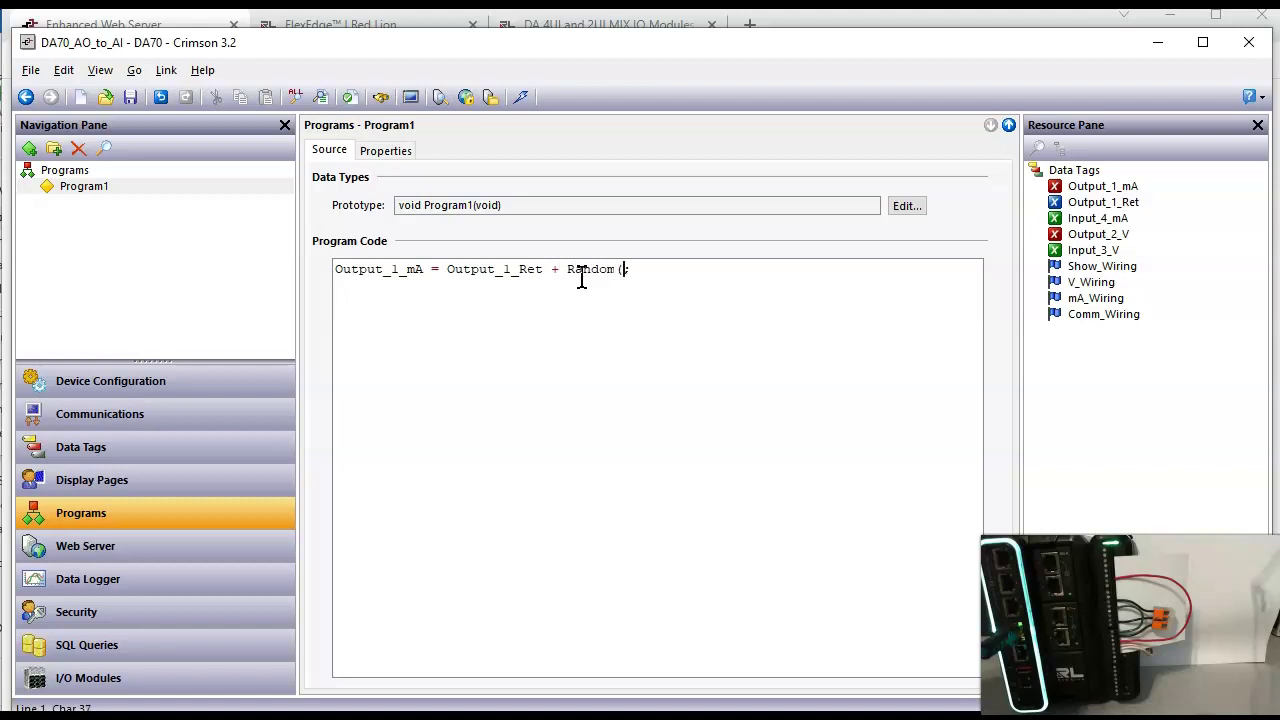
{"action": "type", "text": "ndom(1)"}
{"action": "left_click", "coordinate": [671, 391]}
{"action": "left_click", "coordinate": [347, 99]}
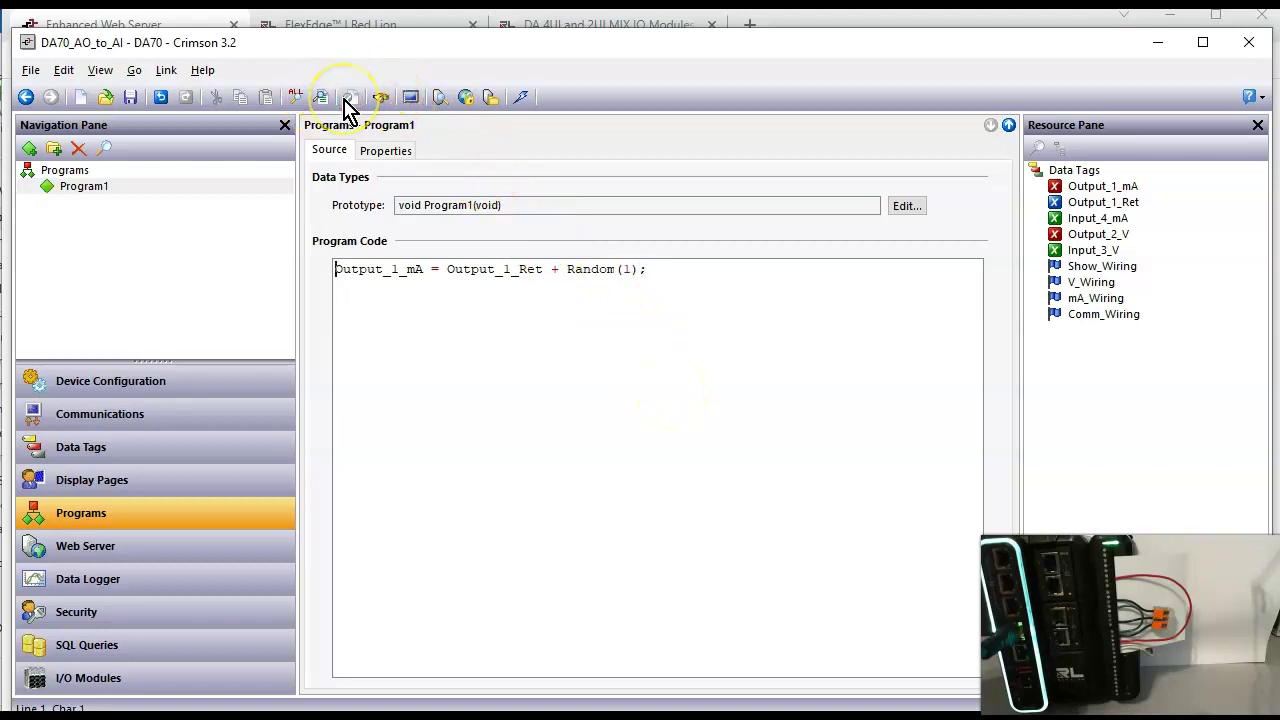
- Download the database with the edited program to the device and show the current wiring on its web page
{"action": "left_click", "coordinate": [521, 99]}
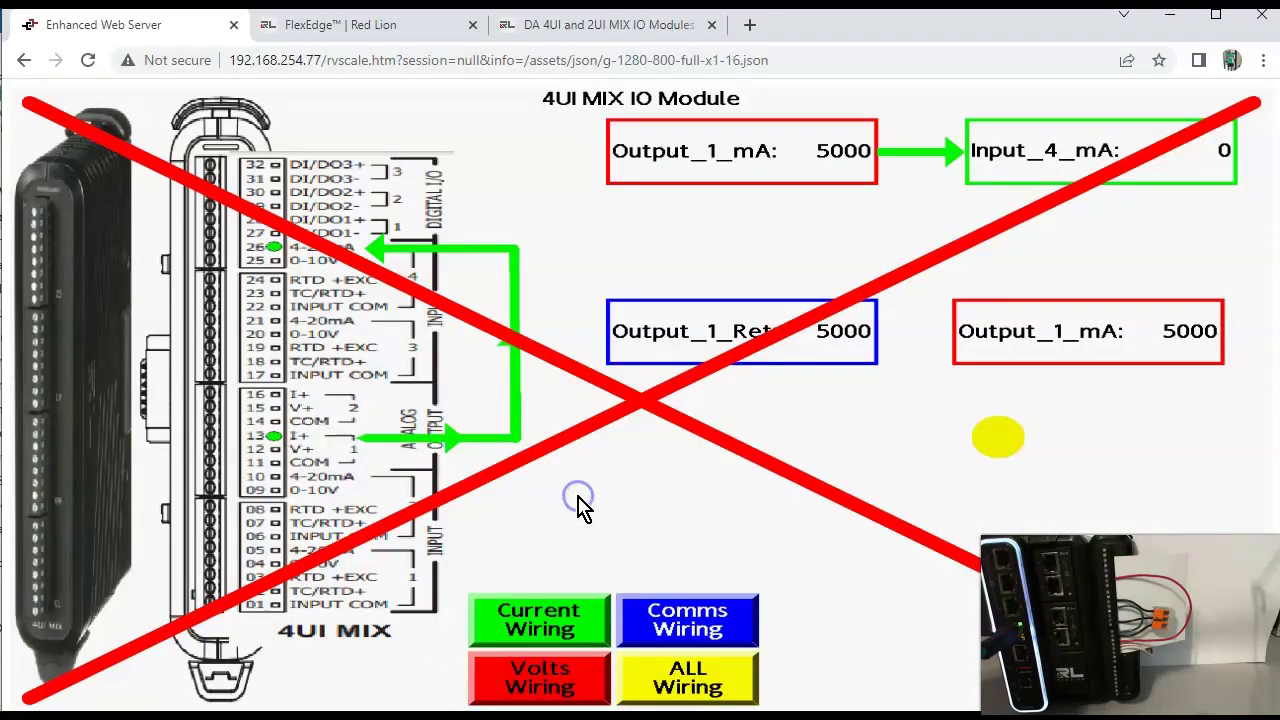
{"action": "left_click", "coordinate": [560, 618]}
{"action": "left_click", "coordinate": [560, 618]}
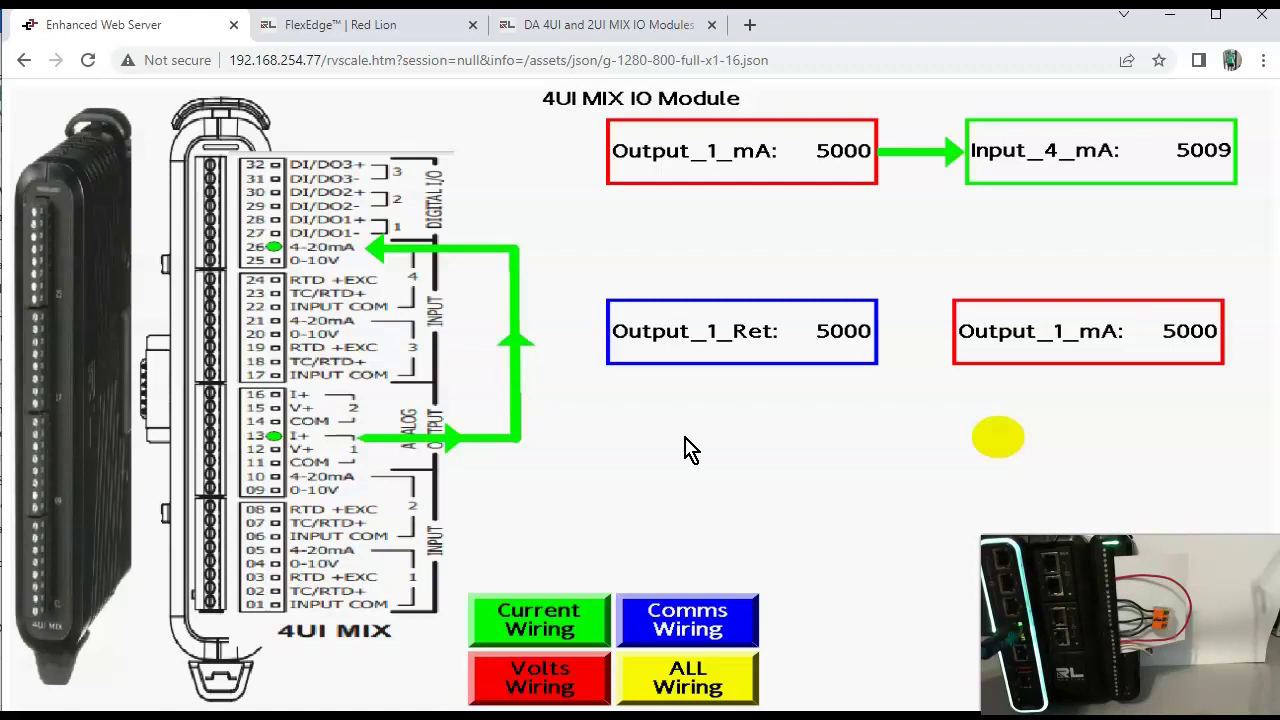
- Set Output_1_Ret to 6000 on the device's web page
{"action": "left_click", "coordinate": [797, 331]}
{"action": "type", "text": "6000"}
{"action": "key", "text": "Return"}
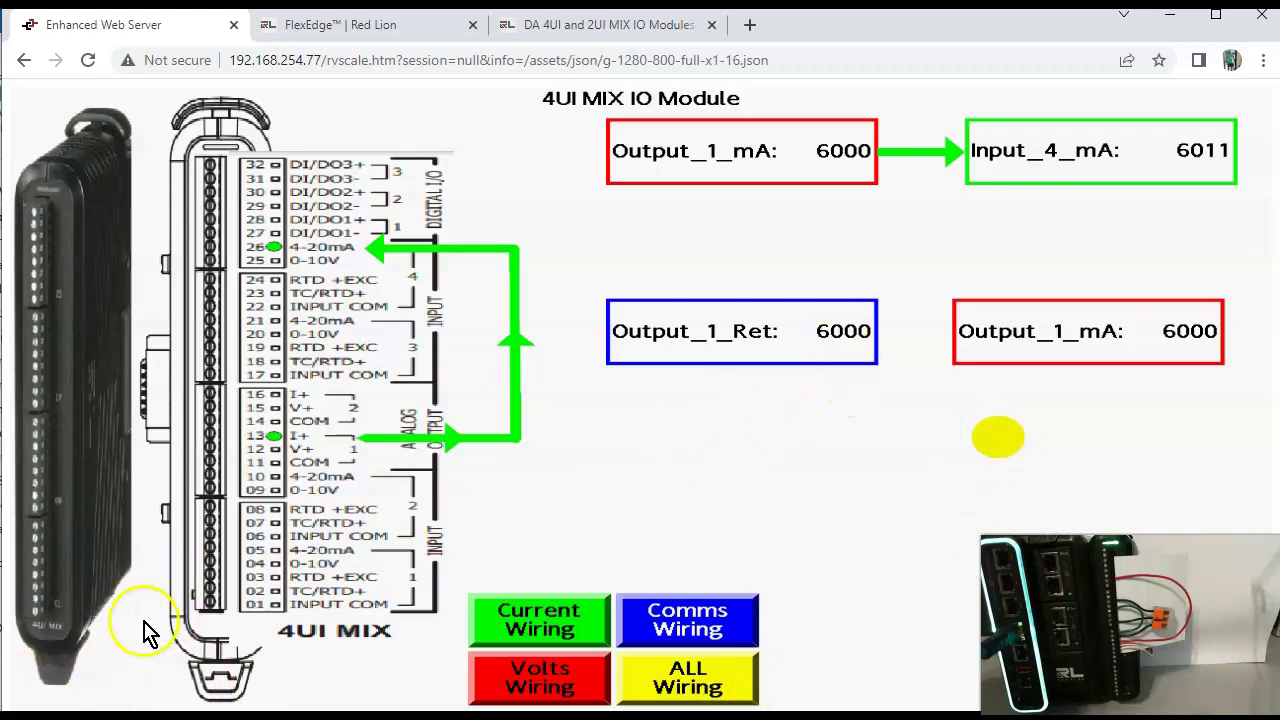
- In Crimson, place a dark green ellipse on the Main page, just right of the yellow ellipse
{"action": "left_click", "coordinate": [140, 716]}
{"action": "left_click_drag", "start_coordinate": [1205, 448], "coordinate": [903, 457]}
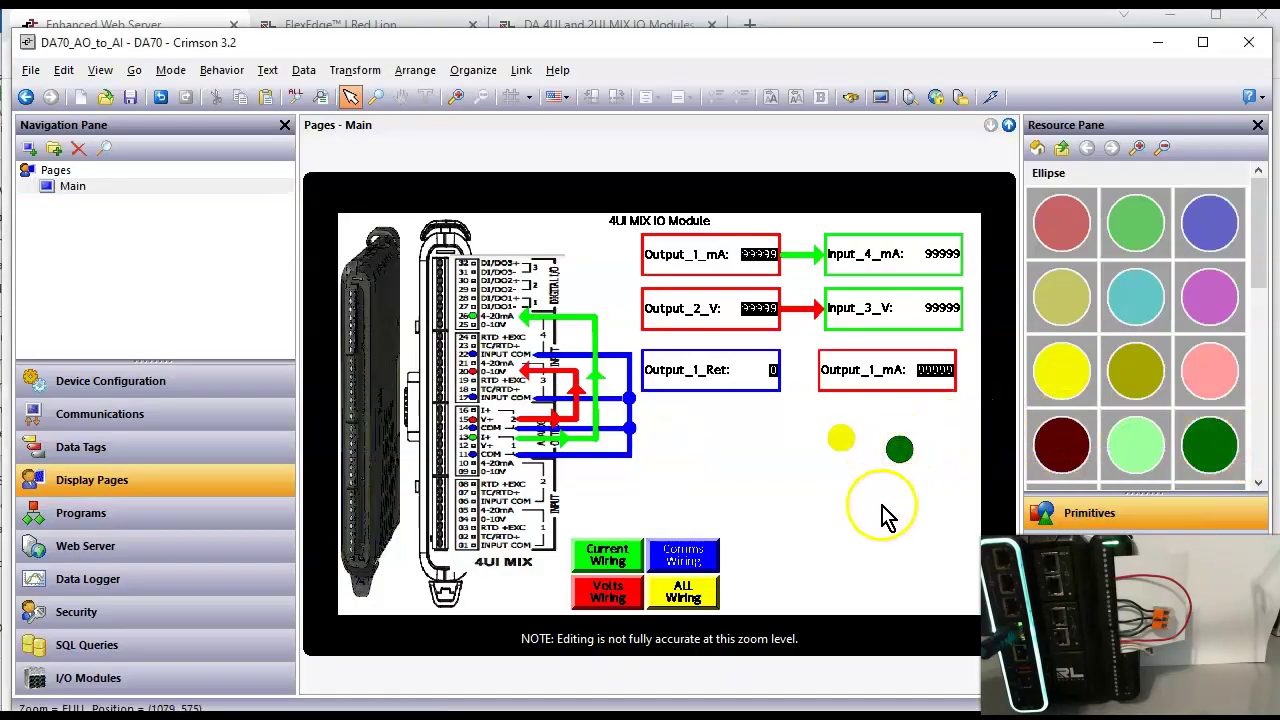
- Download the database with the added ellipse to the device and show the current wiring on its web page
{"action": "left_click", "coordinate": [991, 97]}
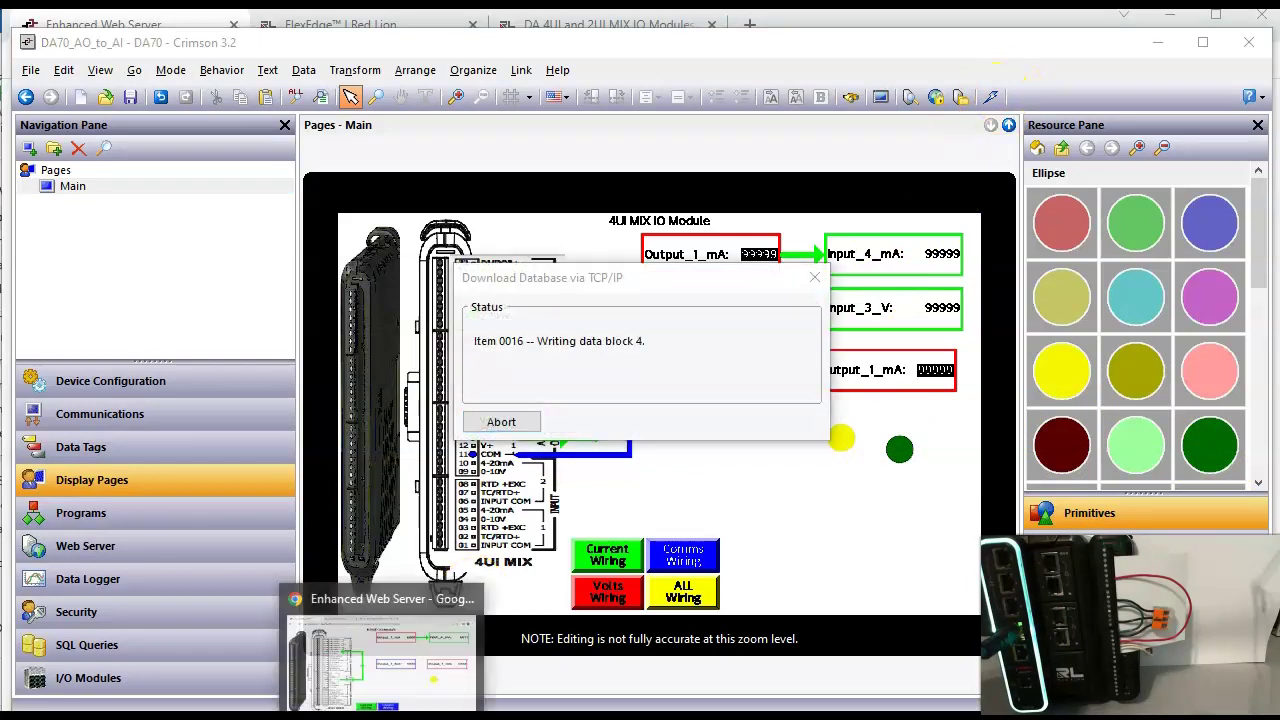
{"action": "left_click", "coordinate": [391, 657]}
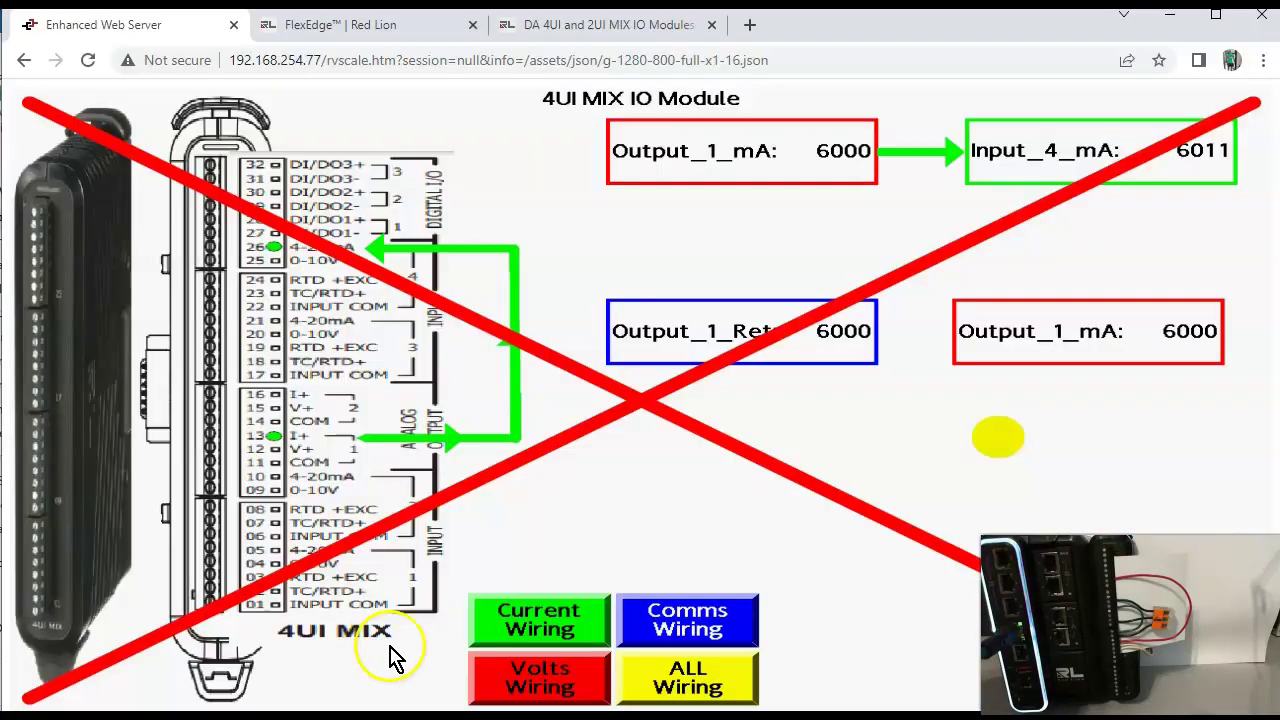
{"action": "left_click", "coordinate": [565, 632]}
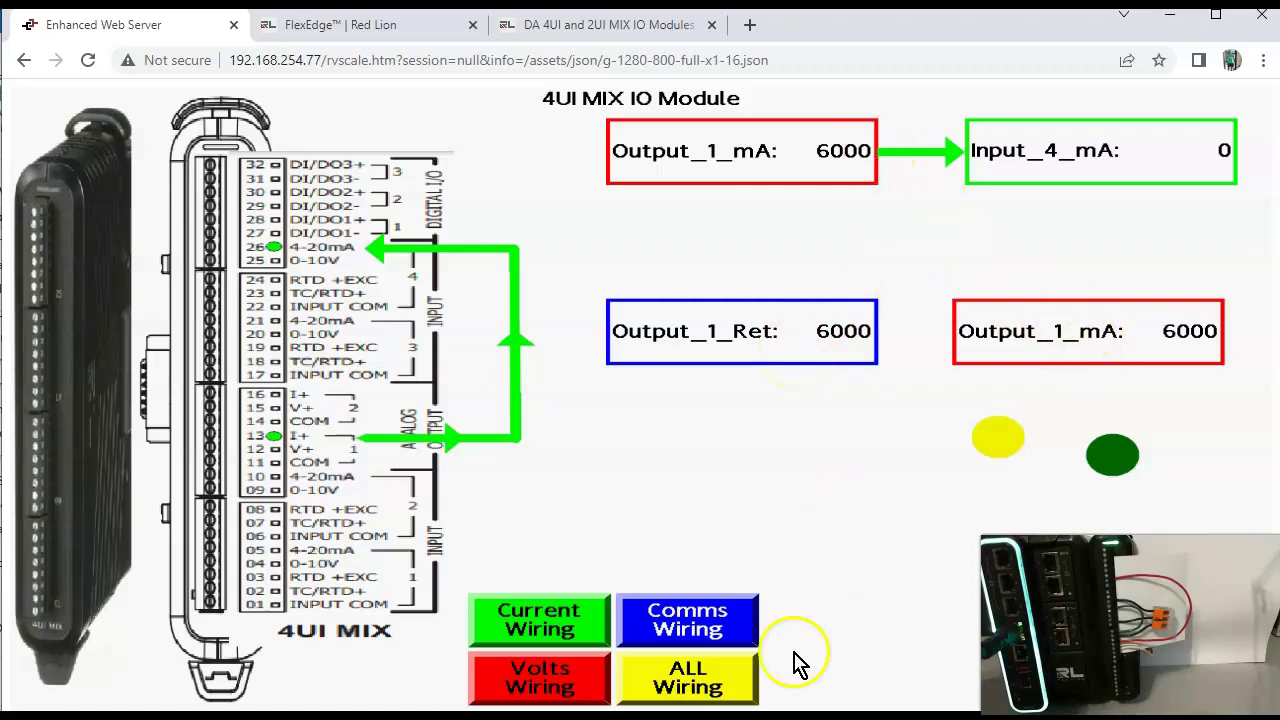
- In Crimson, check the global On Tick action and assign Program1 to the Main page's own On Tick action
{"action": "key", "text": "alt+Tab"}
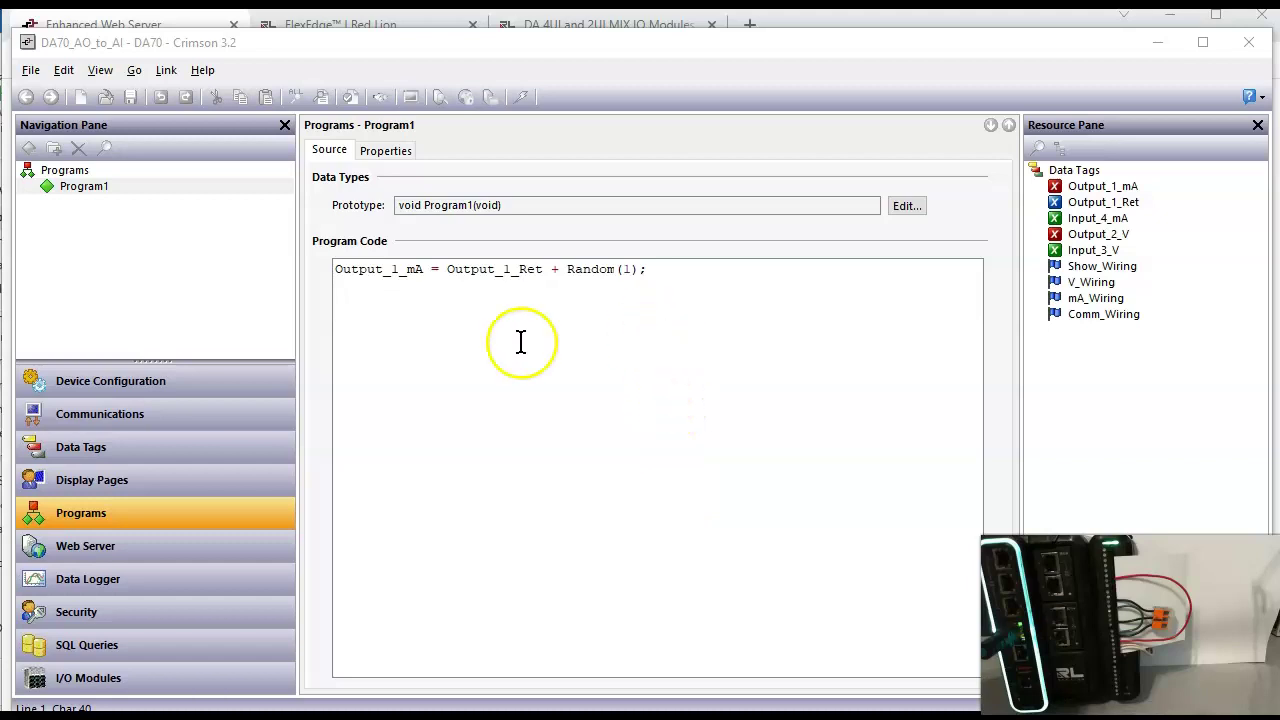
{"action": "left_click", "coordinate": [170, 488]}
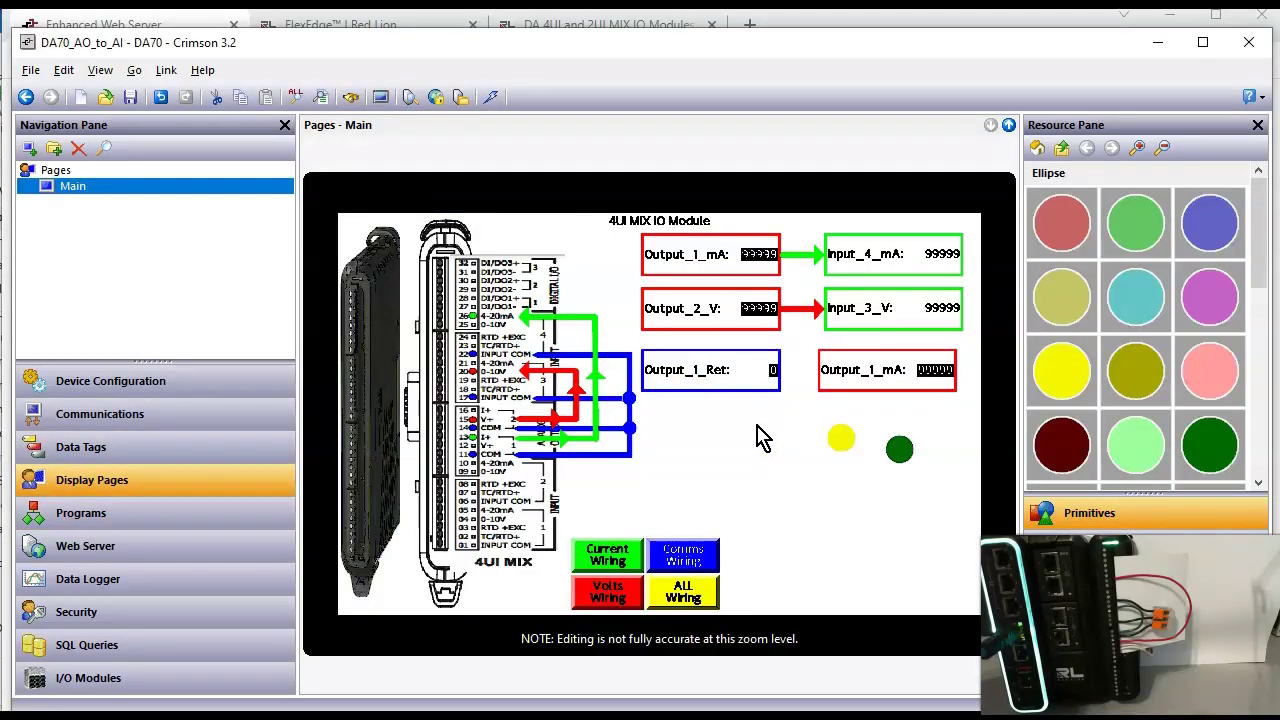
{"action": "left_click", "coordinate": [60, 170]}
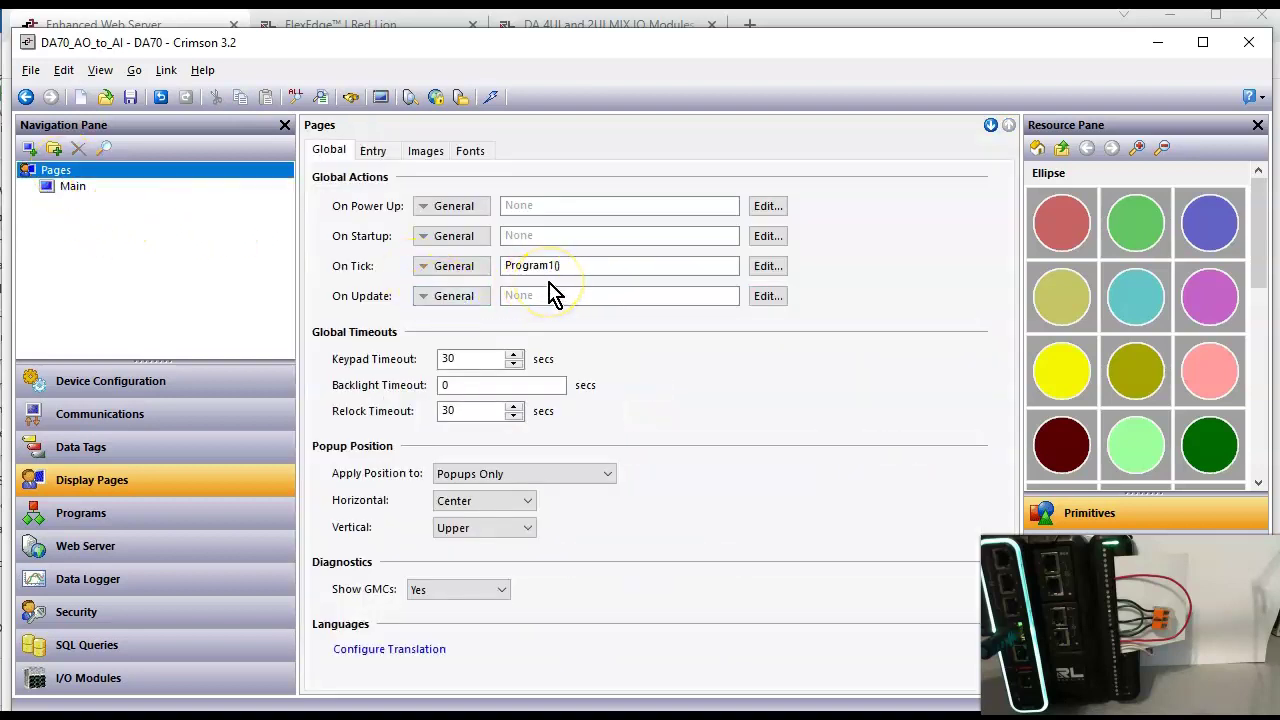
{"action": "left_click", "coordinate": [84, 187]}
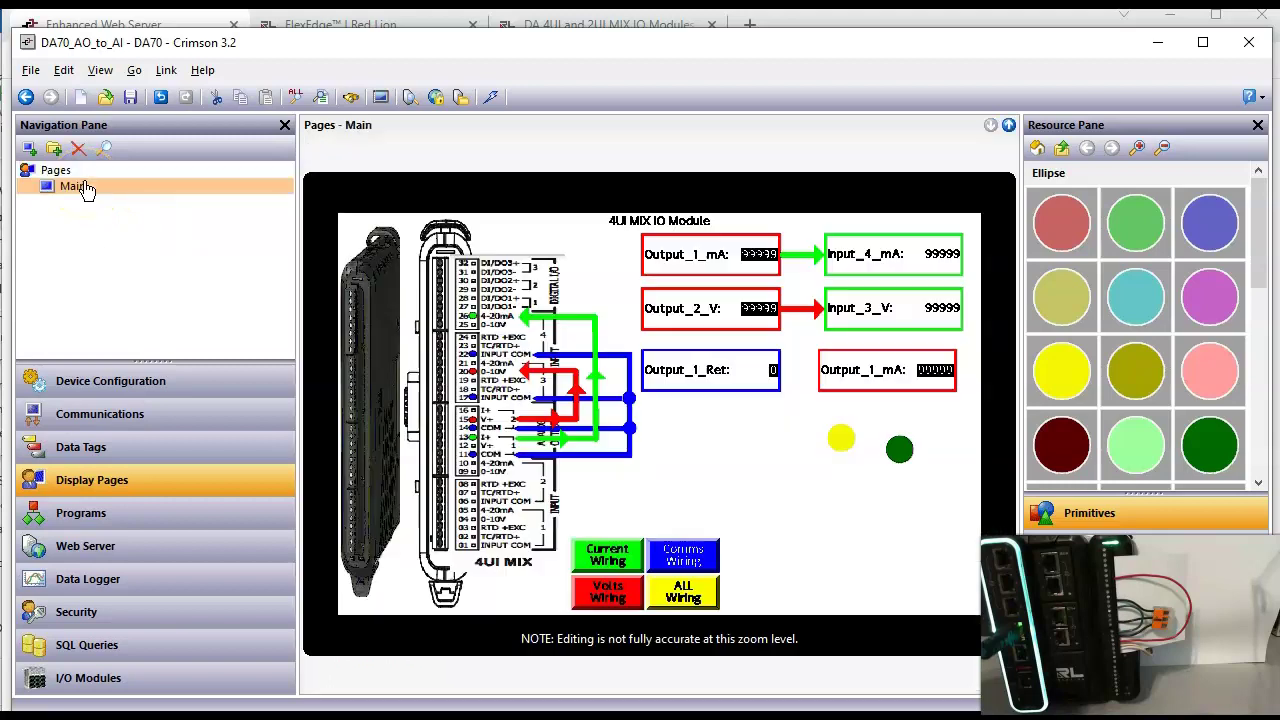
{"action": "right_click", "coordinate": [400, 193]}
{"action": "left_click", "coordinate": [456, 271]}
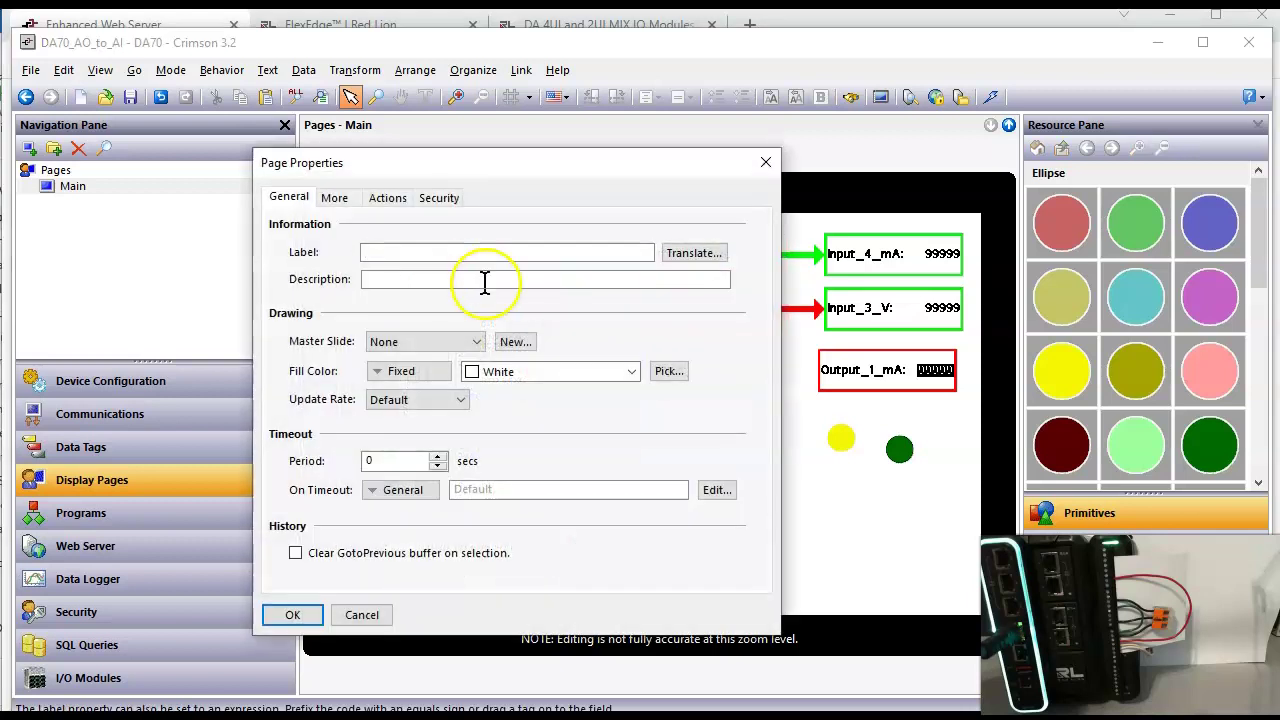
{"action": "left_click", "coordinate": [400, 200]}
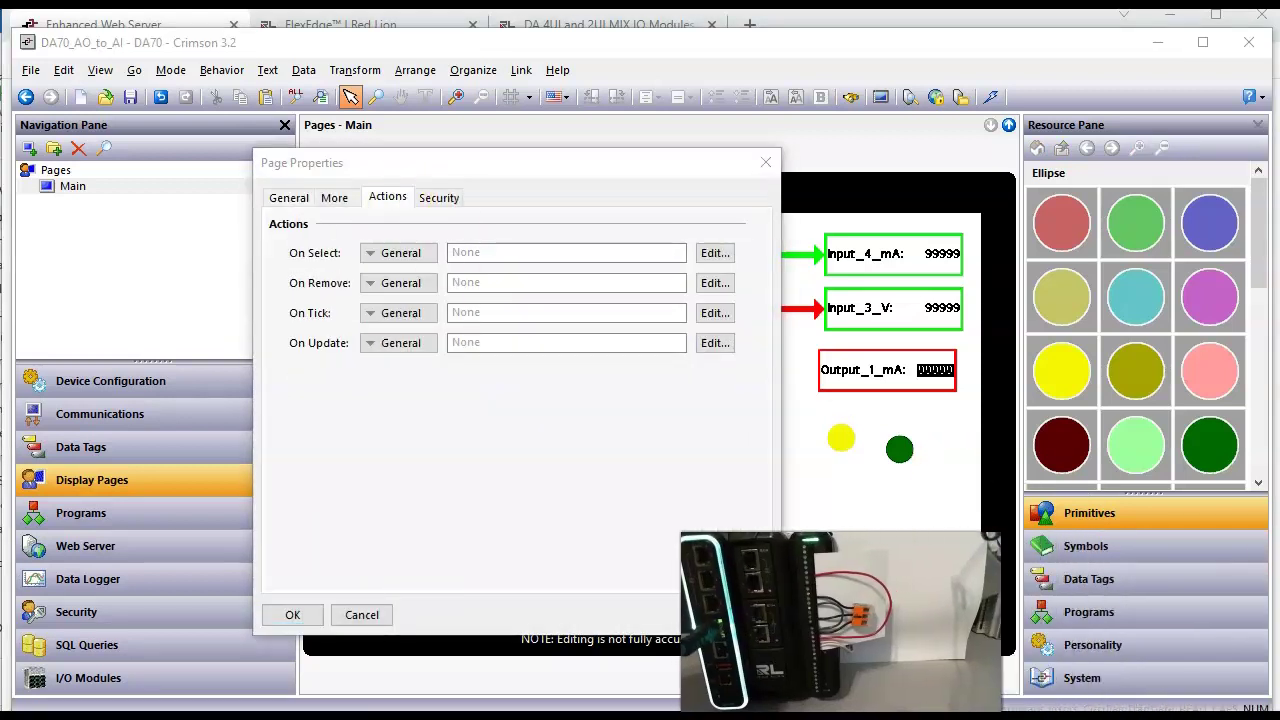
{"action": "left_click", "coordinate": [1148, 620]}
{"action": "left_click_drag", "start_coordinate": [1094, 192], "coordinate": [540, 314]}
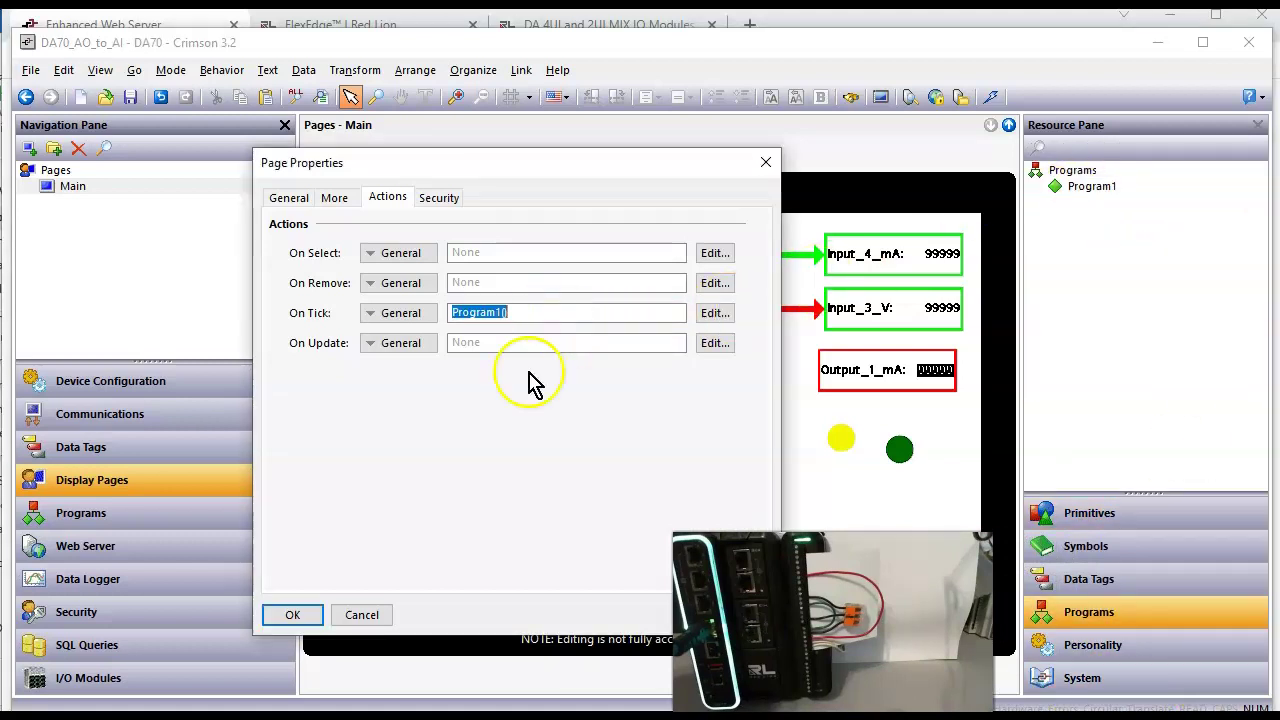
{"action": "left_click", "coordinate": [293, 615]}
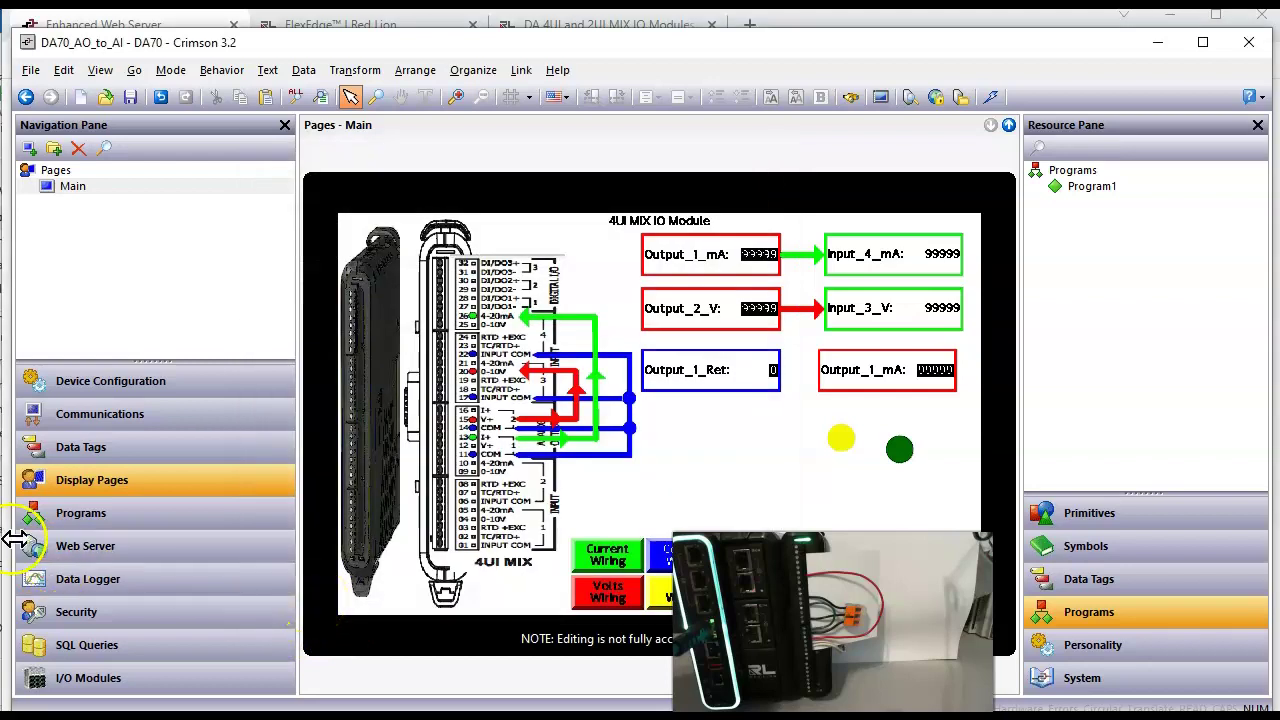
- Review Program1's code, download the database to the device and show the current wiring on its web page
{"action": "left_click", "coordinate": [62, 514]}
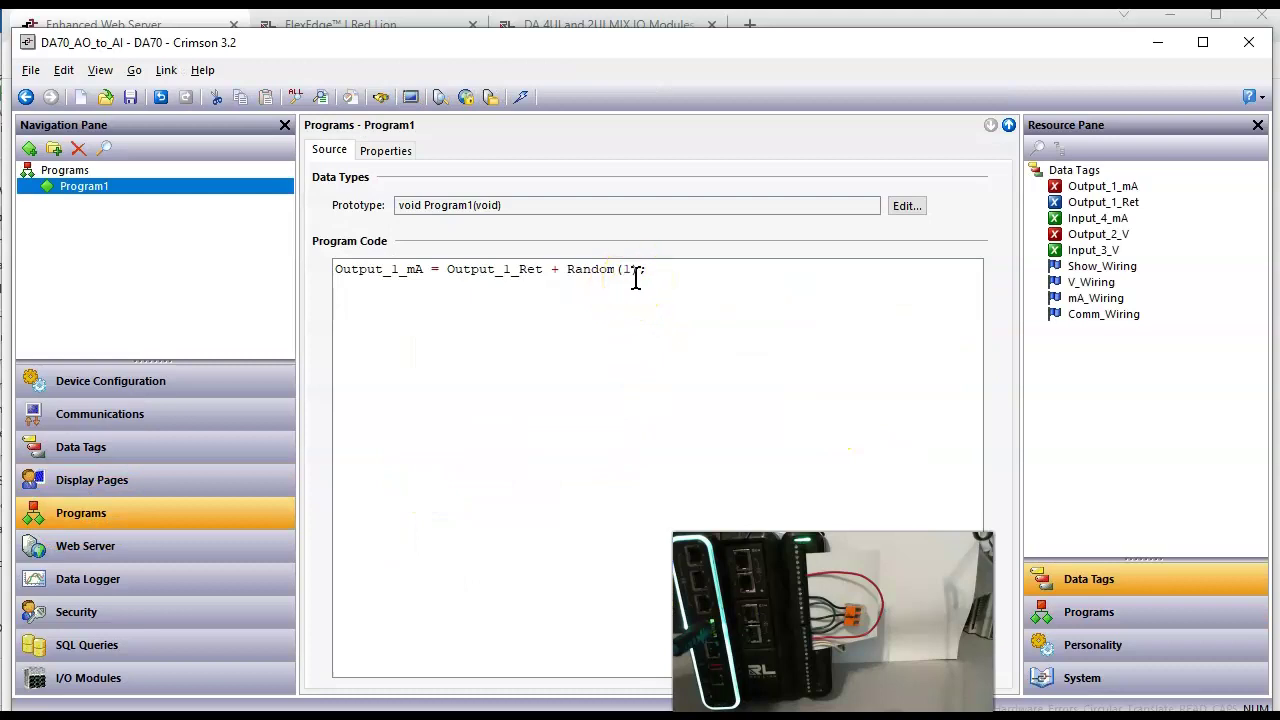
{"action": "left_click", "coordinate": [613, 266]}
{"action": "left_click", "coordinate": [521, 97]}
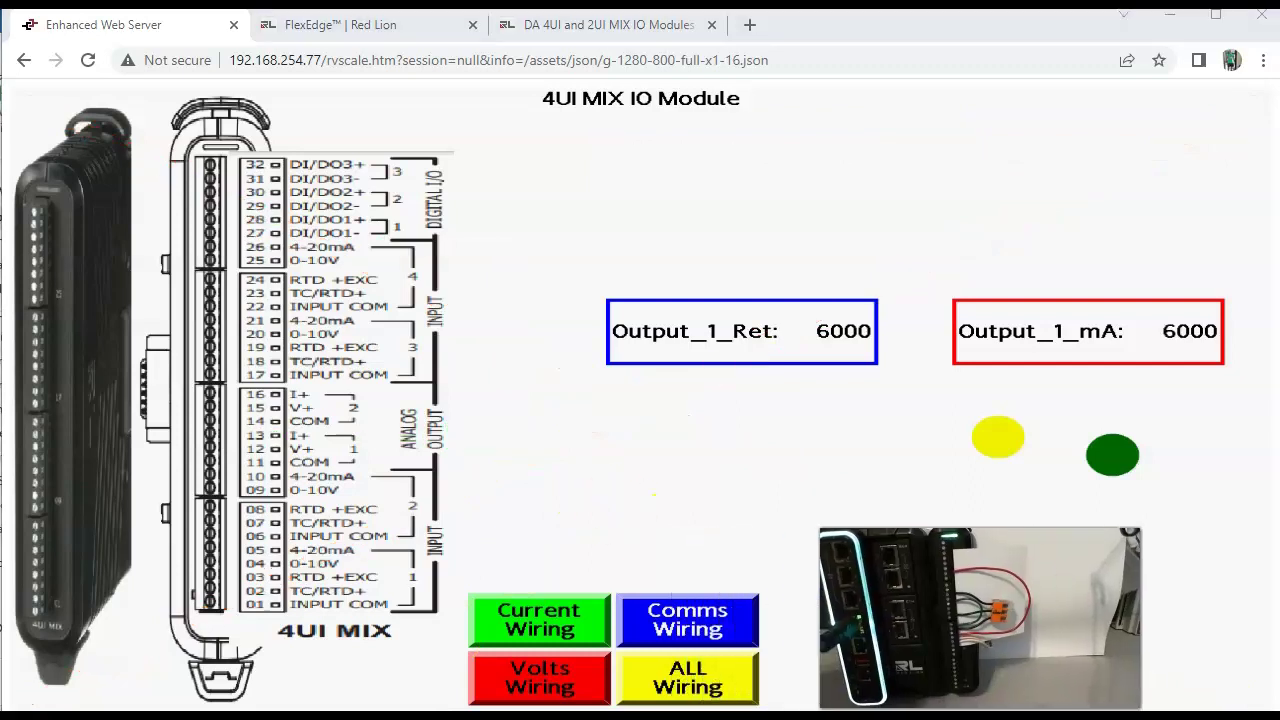
{"action": "left_click", "coordinate": [540, 625]}
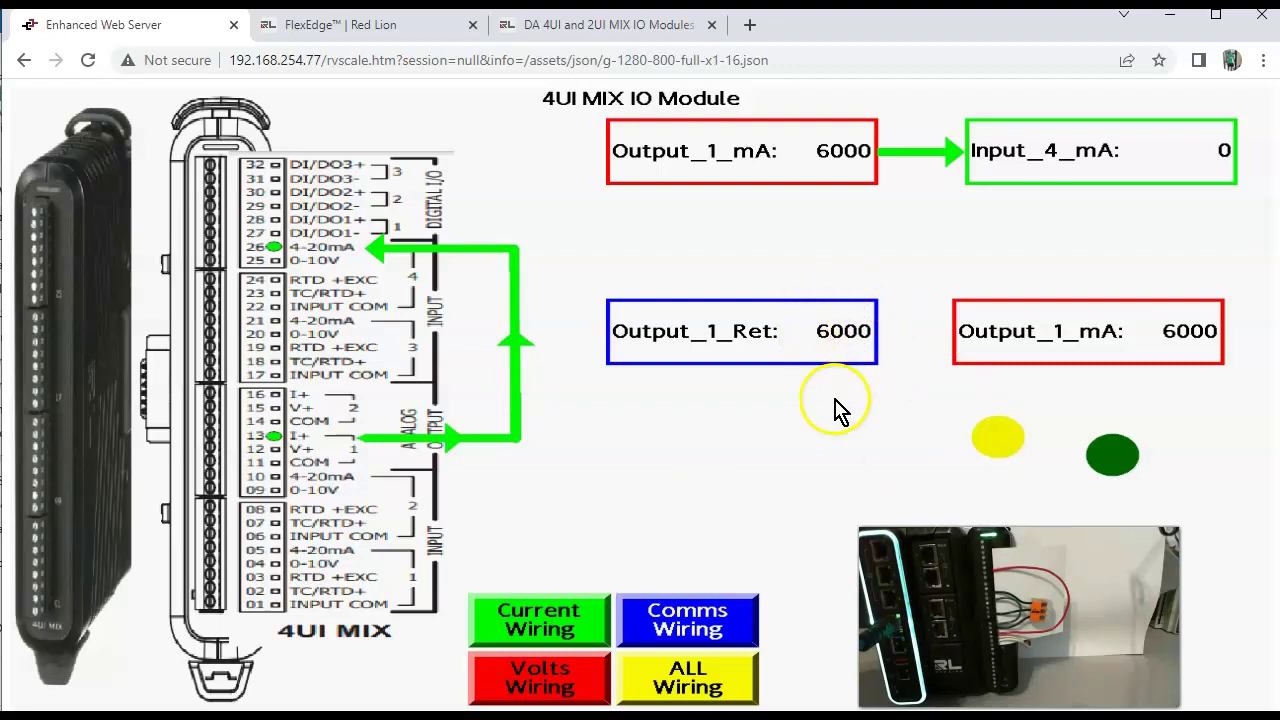
- In Crimson, change the Random argument in Program1's code to 100 and translate the program
{"action": "left_click", "coordinate": [234, 717]}
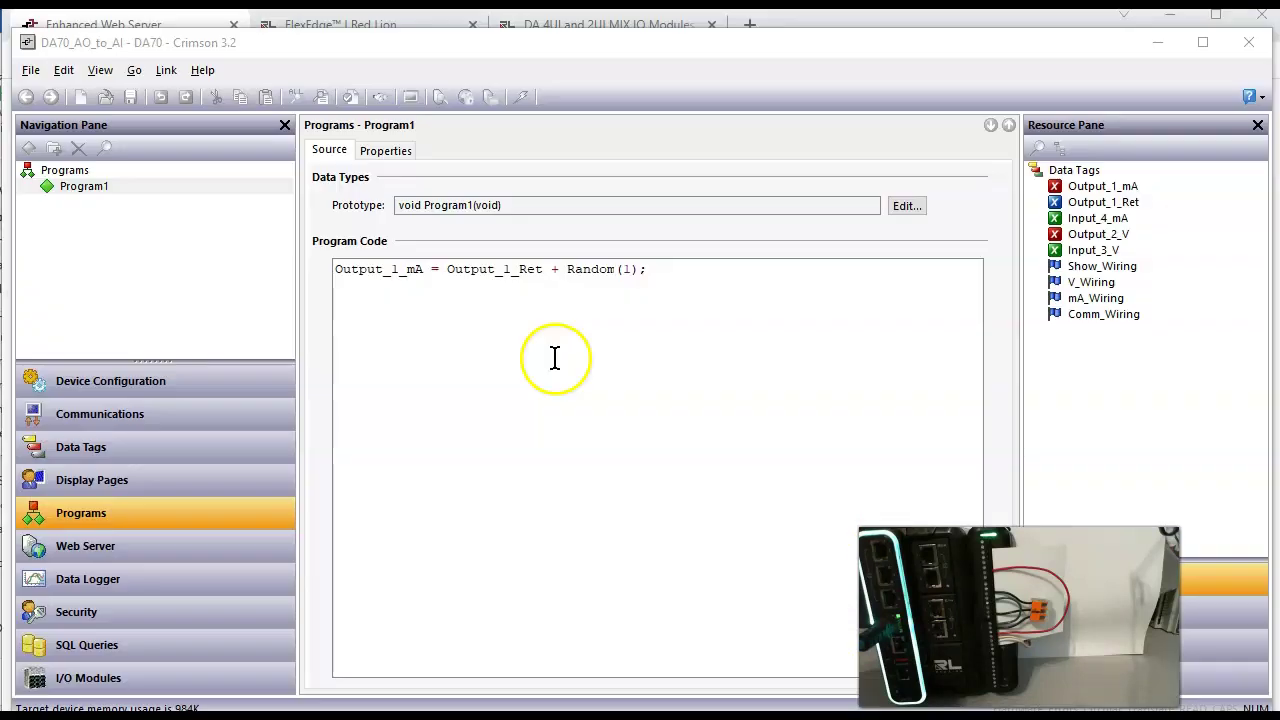
{"action": "left_click", "coordinate": [632, 276]}
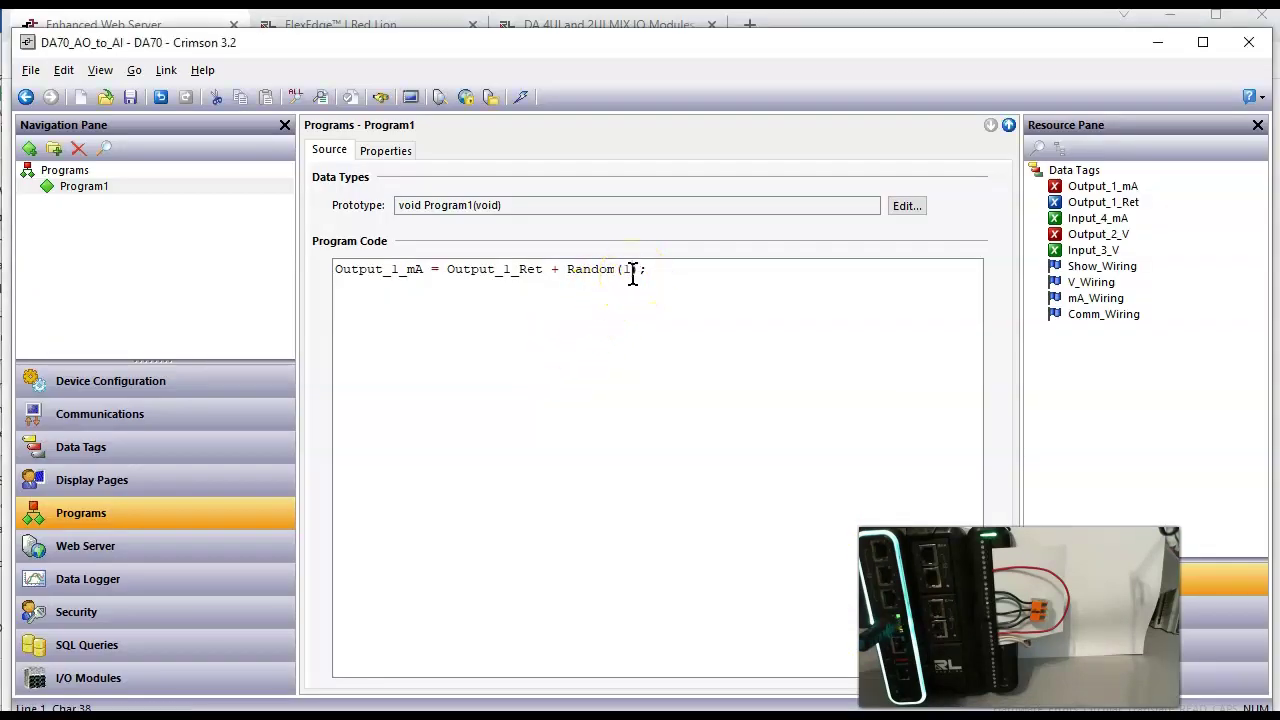
{"action": "key", "text": "BackSpace"}
{"action": "type", "text": "3"}
{"action": "left_click", "coordinate": [350, 95]}
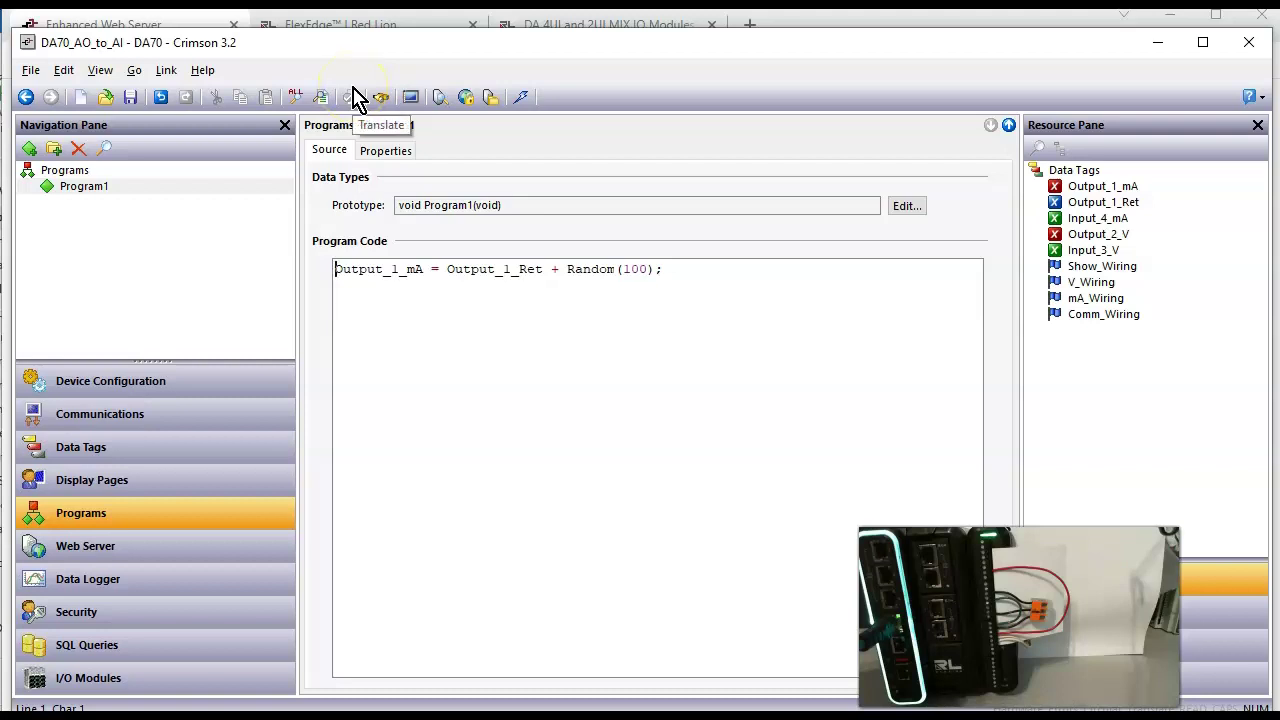
- Download the database to the device and compare Output_1_mA, Input_4_mA and Output_1_Ret with the current wiring shown on its web page
{"action": "left_click", "coordinate": [522, 98]}
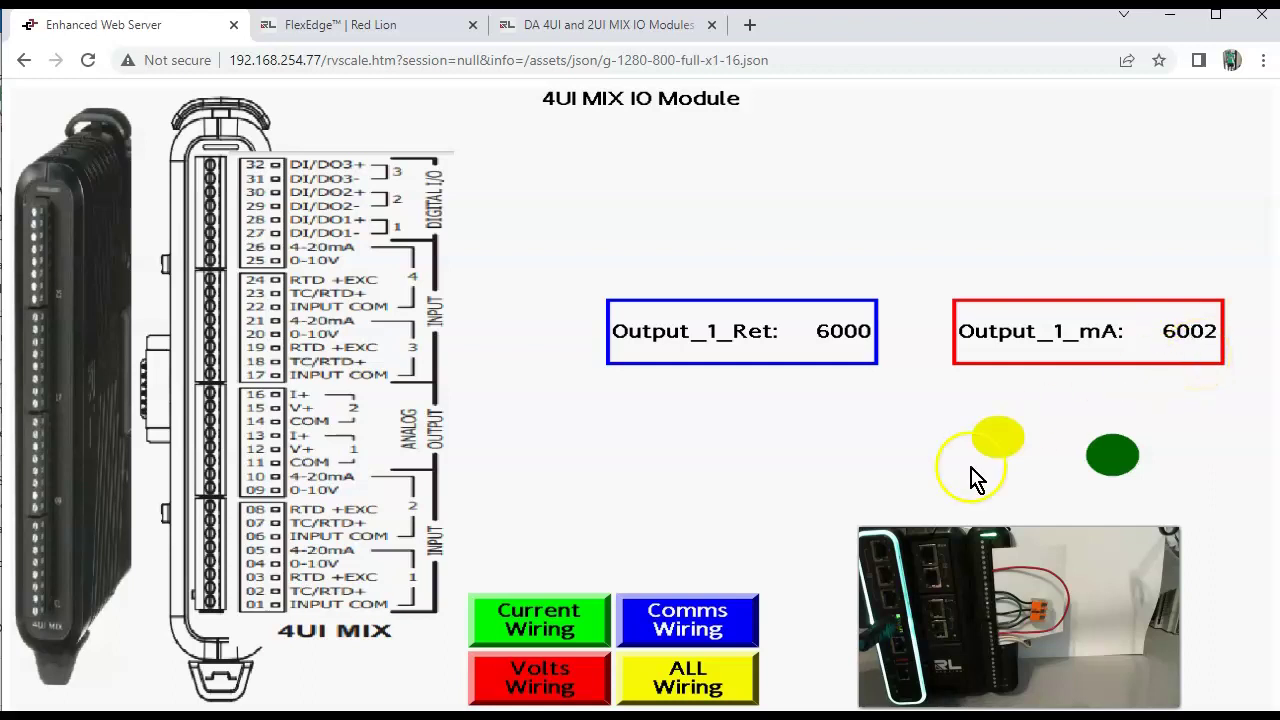
{"action": "left_click", "coordinate": [565, 632]}
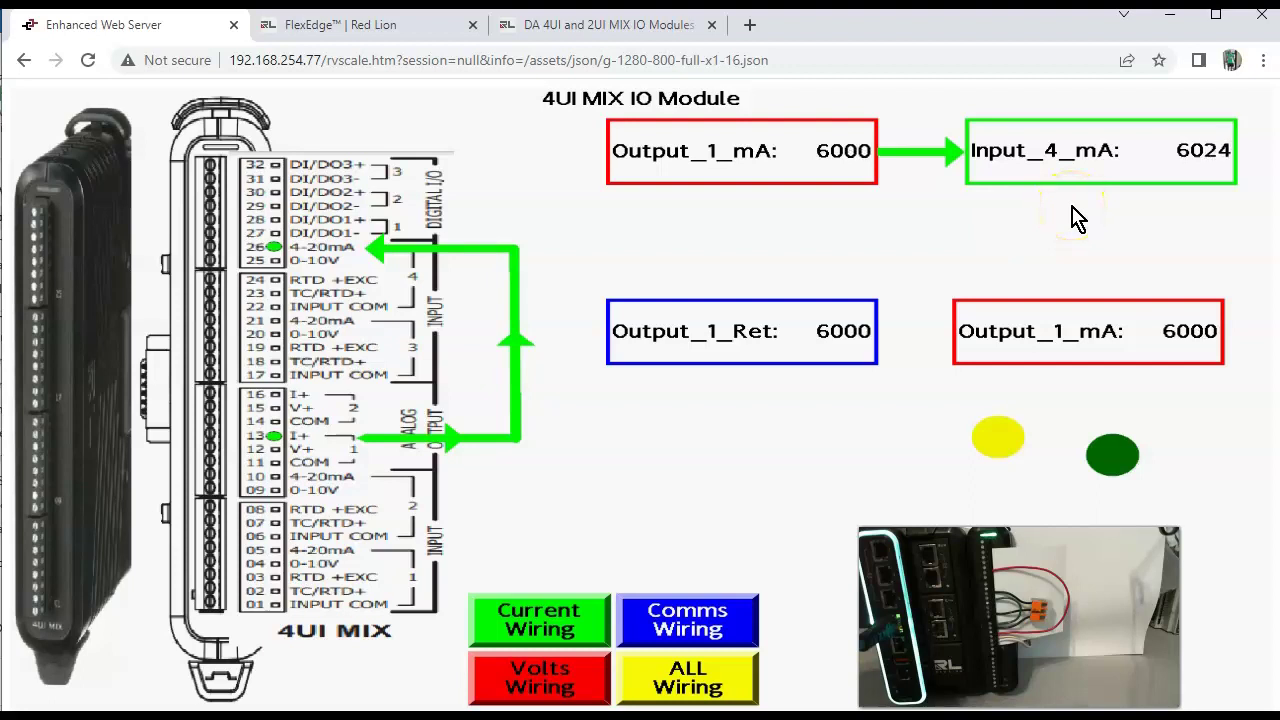
{"action": "left_click", "coordinate": [1080, 345]}
{"action": "left_click", "coordinate": [1110, 452]}
{"action": "left_click", "coordinate": [1090, 355]}
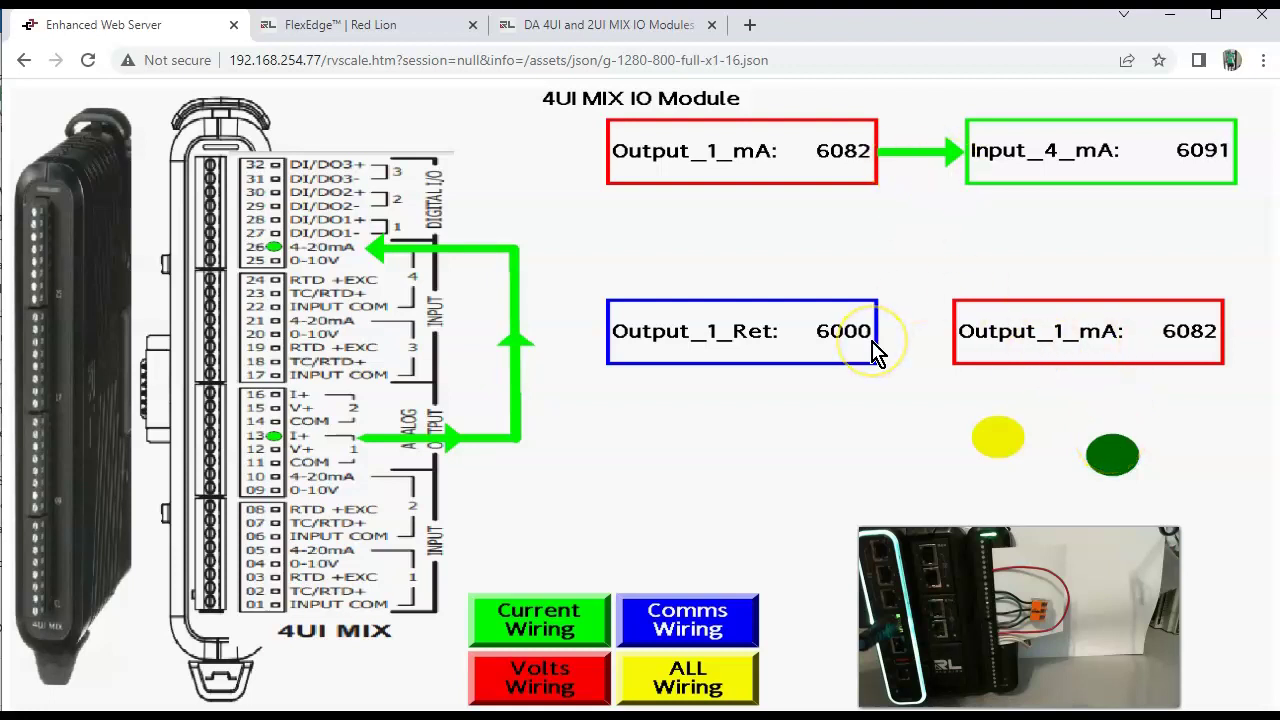
{"action": "left_click", "coordinate": [837, 165]}
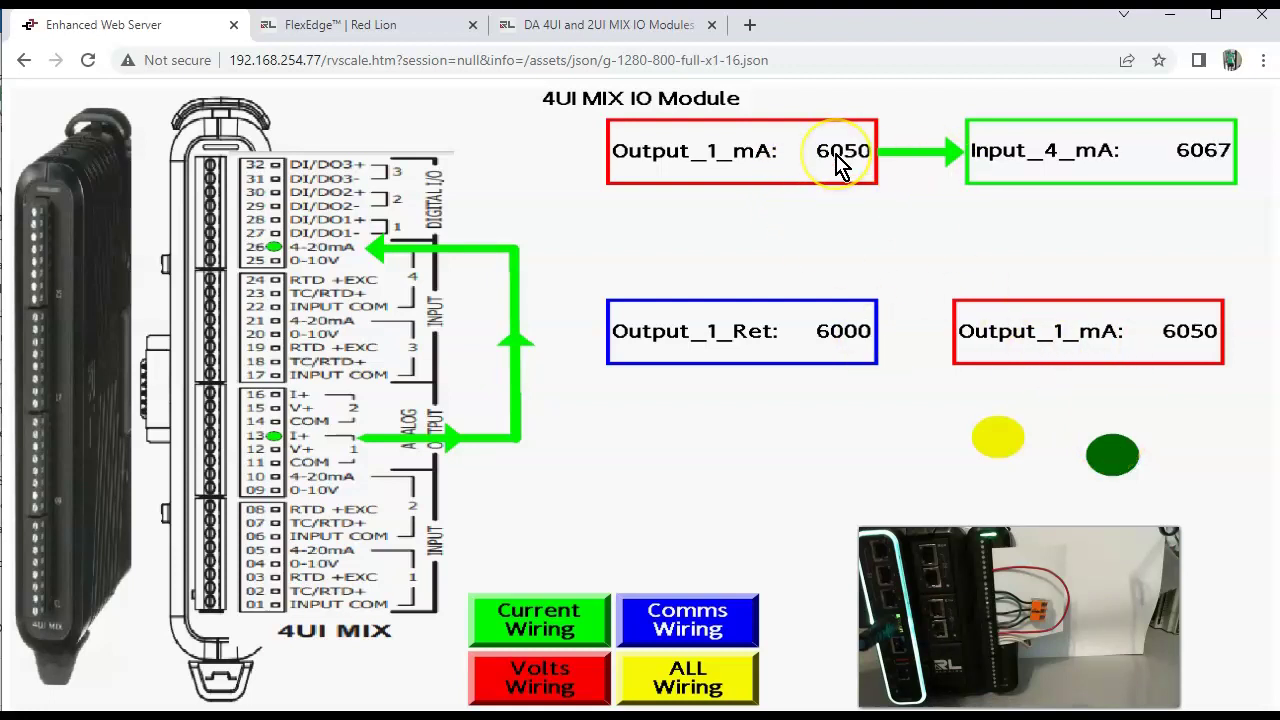
{"action": "left_click", "coordinate": [672, 352]}
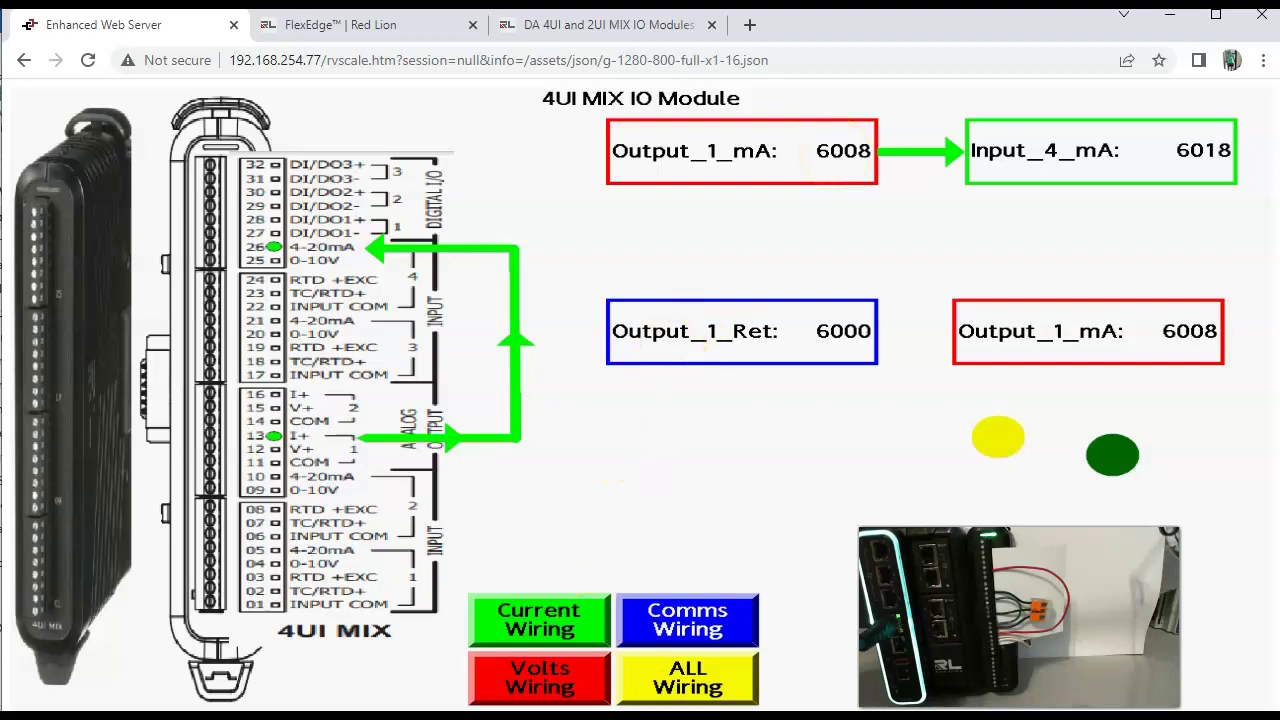
- In Crimson, place a purple ellipse on the Main page below the new Output_1_mA box and download the database
{"action": "key", "text": "alt+Tab"}
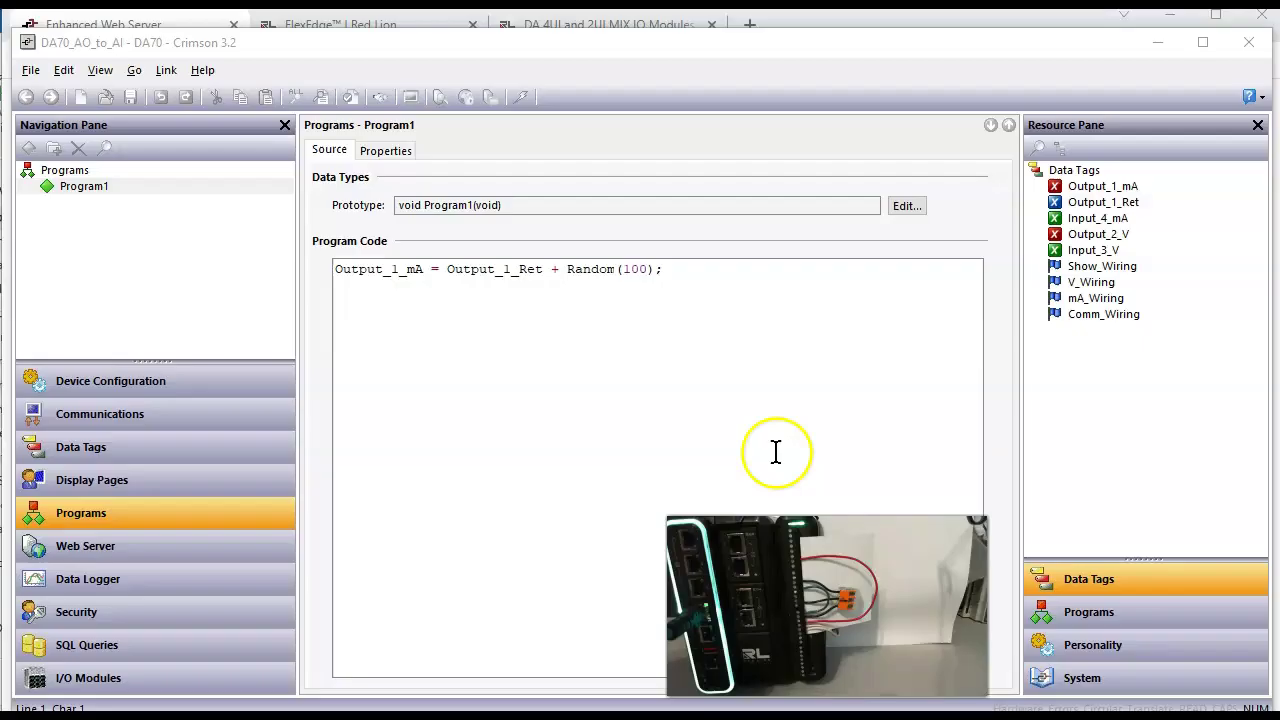
{"action": "left_click", "coordinate": [150, 459]}
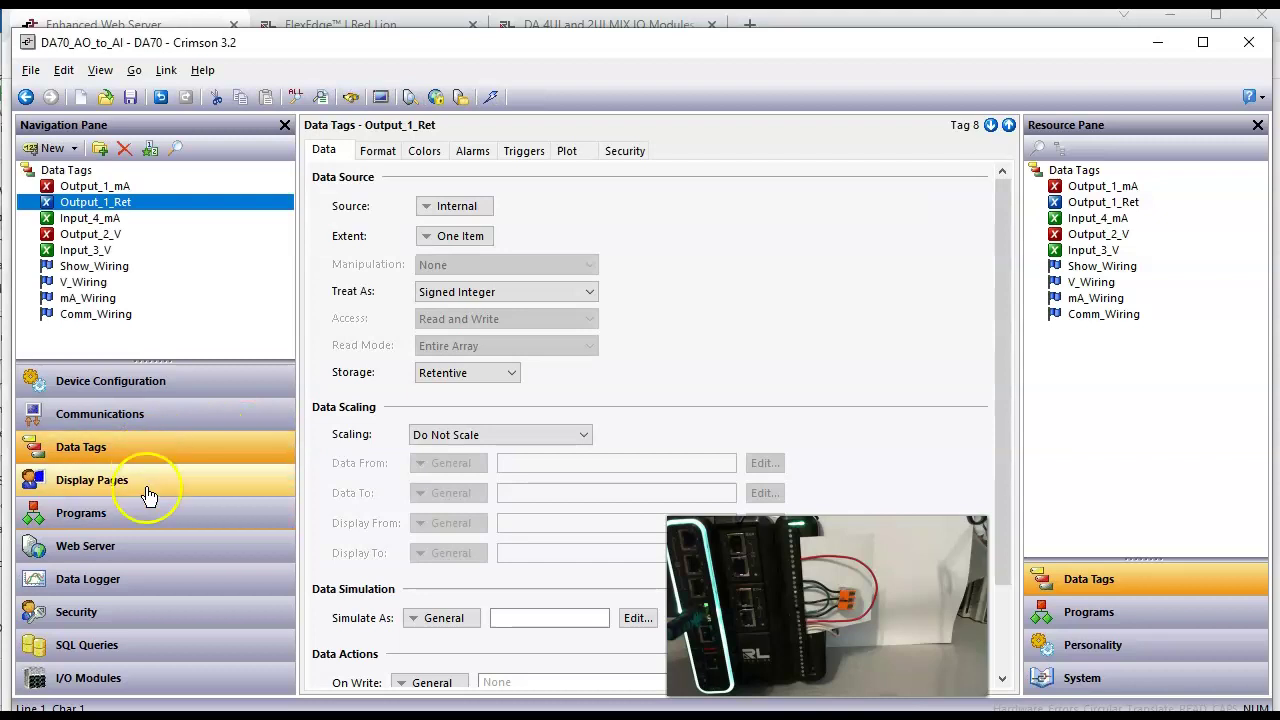
{"action": "left_click", "coordinate": [148, 494]}
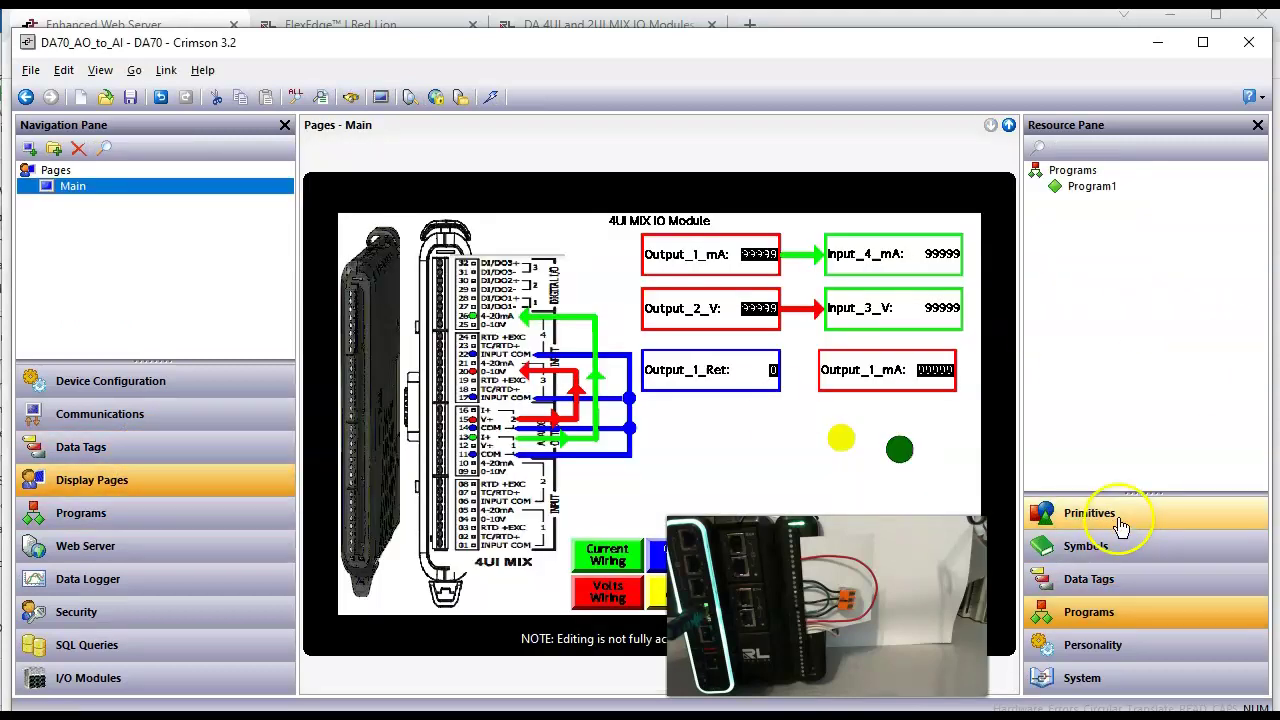
{"action": "left_click", "coordinate": [1120, 520]}
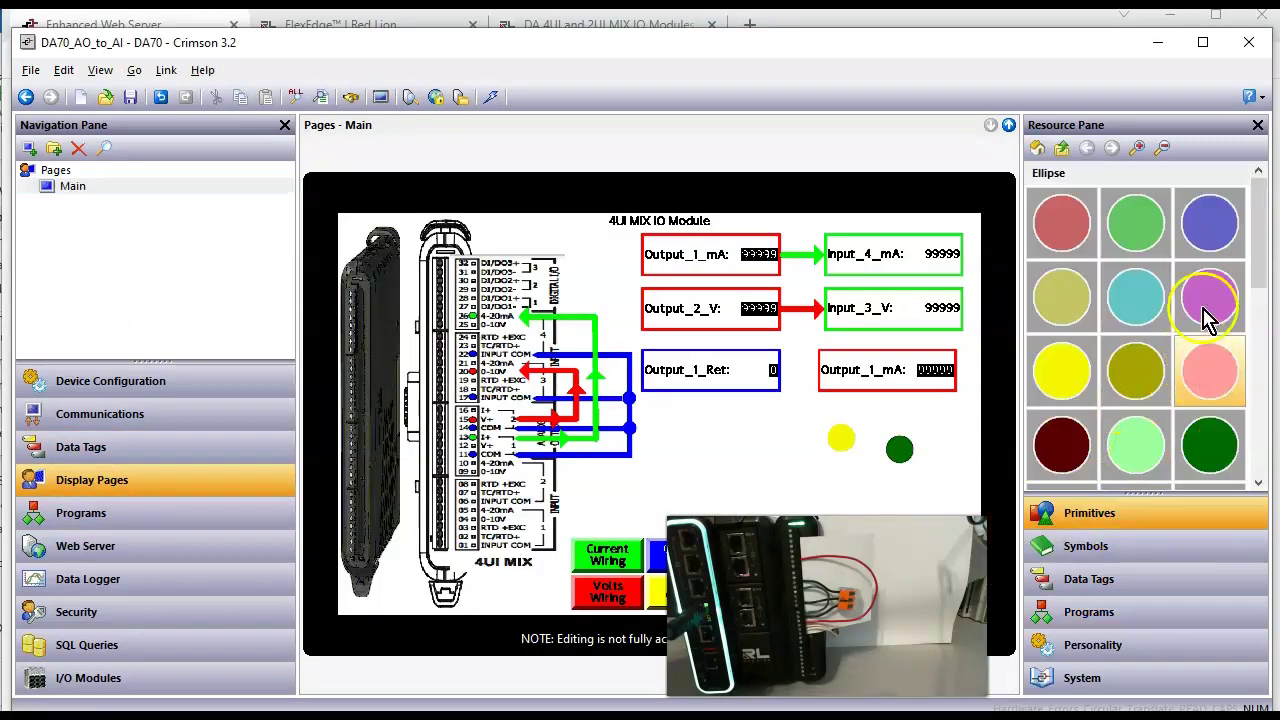
{"action": "left_click_drag", "start_coordinate": [1203, 313], "coordinate": [935, 412]}
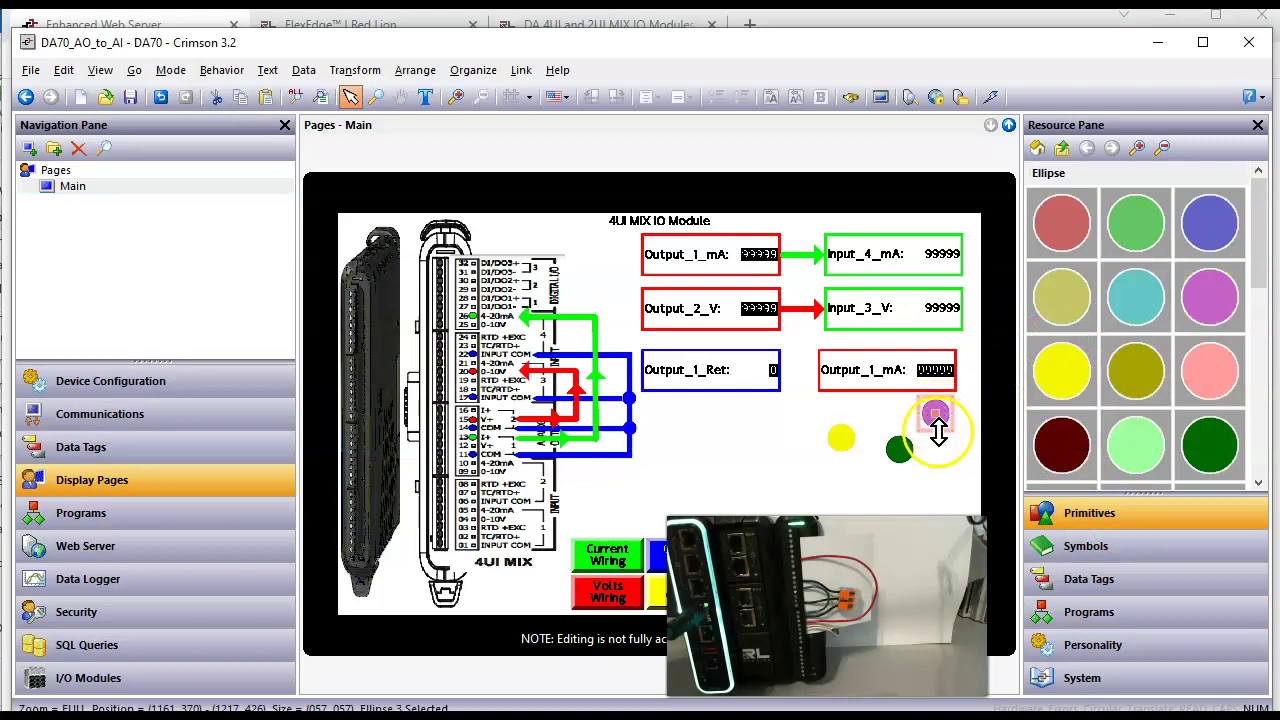
{"action": "left_click", "coordinate": [991, 96]}
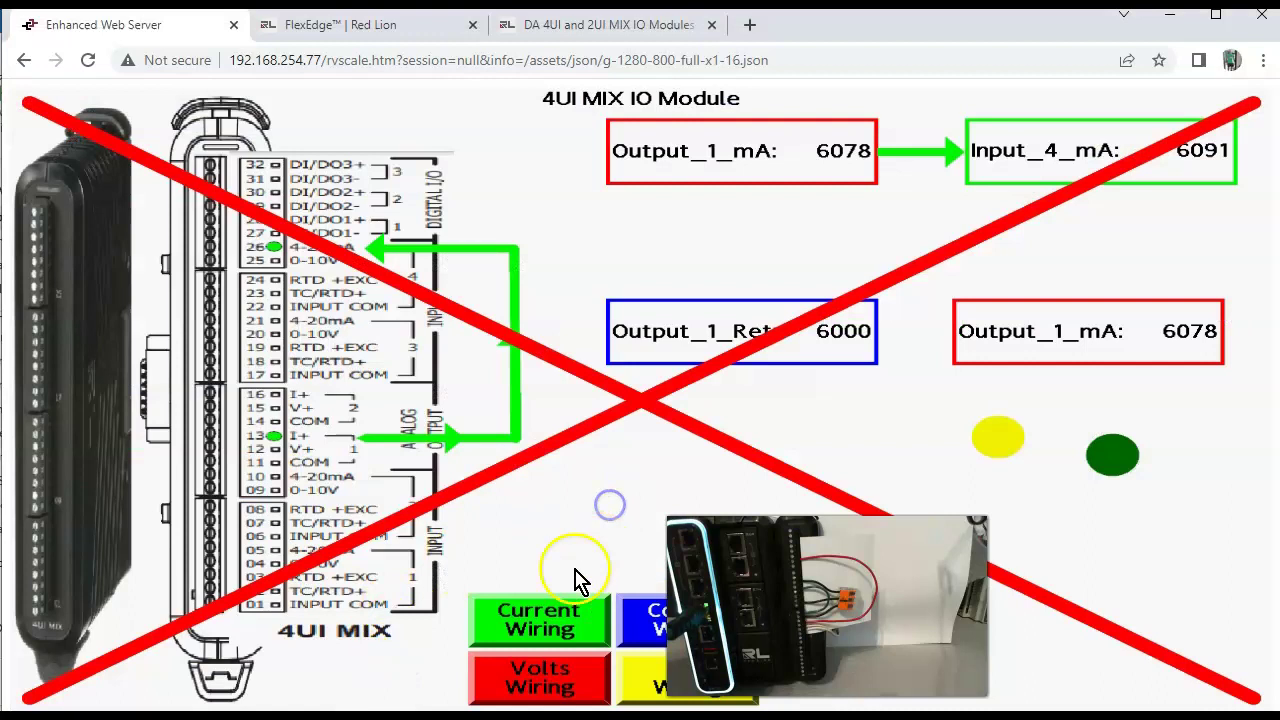
- Show the current wiring on the web page, and in Crimson translate Program1 with its Random argument set to 2
{"action": "left_click", "coordinate": [540, 625]}
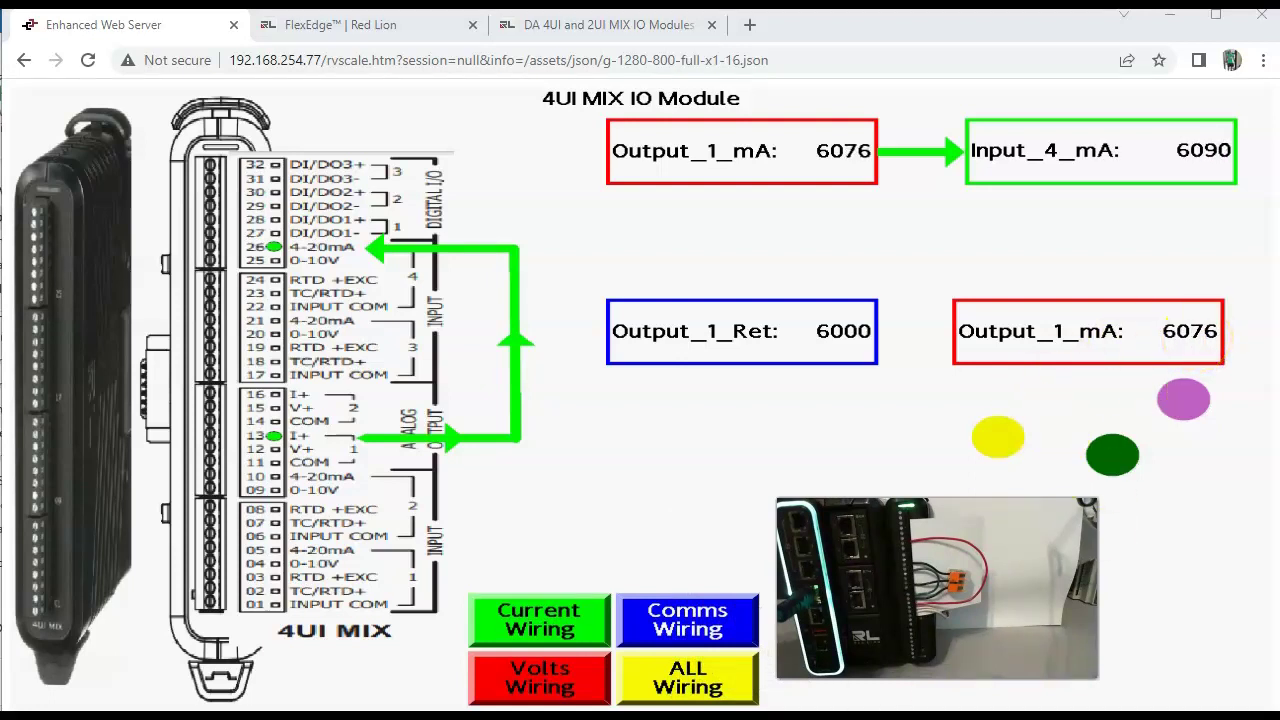
{"action": "key", "text": "alt+Tab"}
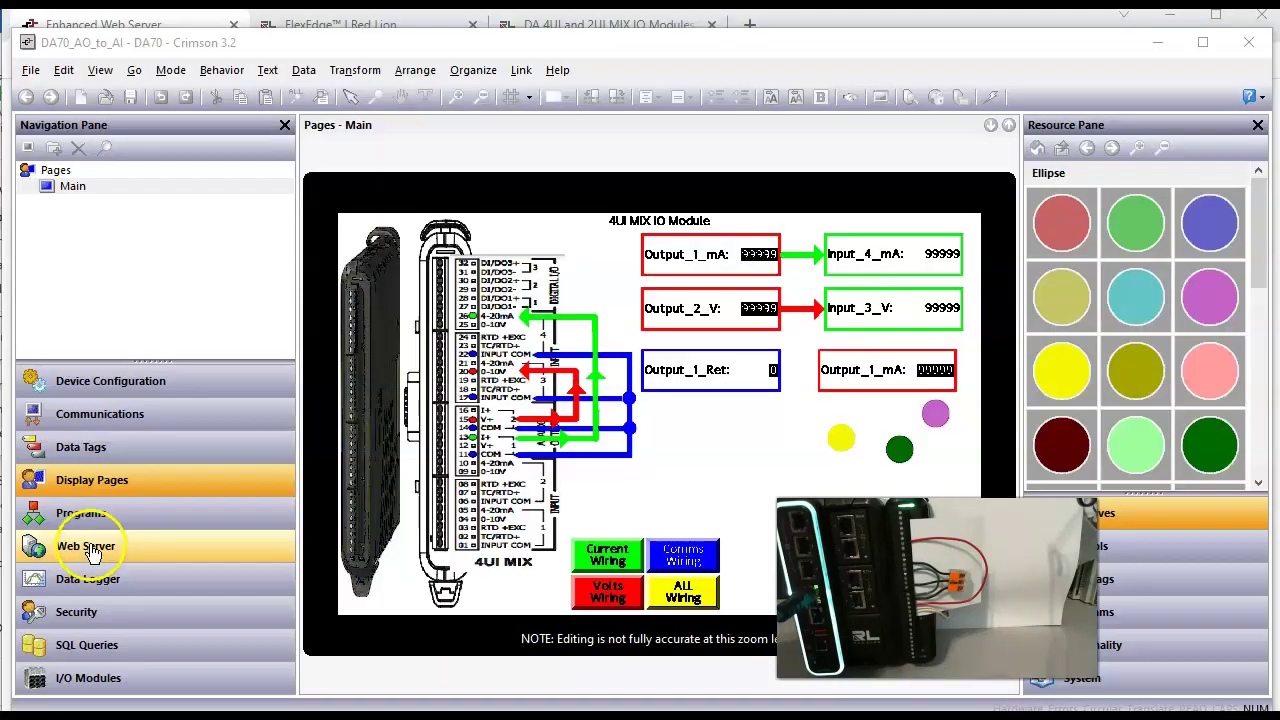
{"action": "left_click", "coordinate": [138, 511]}
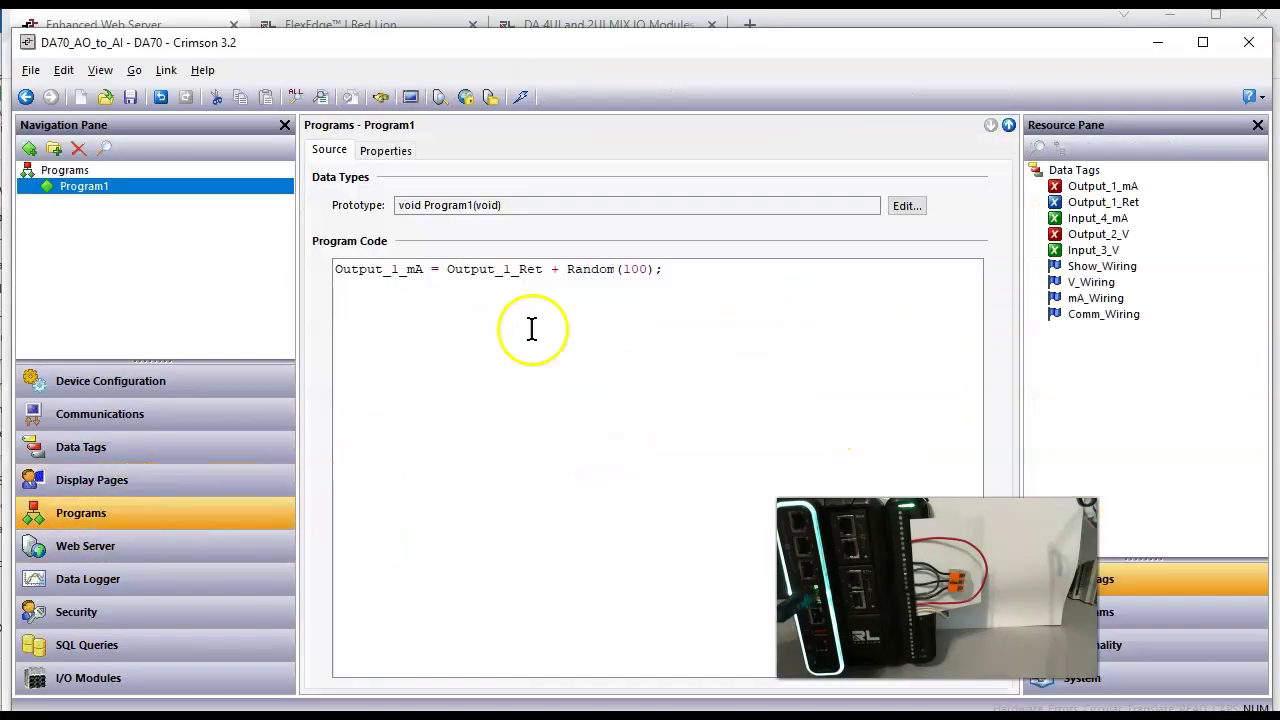
{"action": "left_click", "coordinate": [656, 274]}
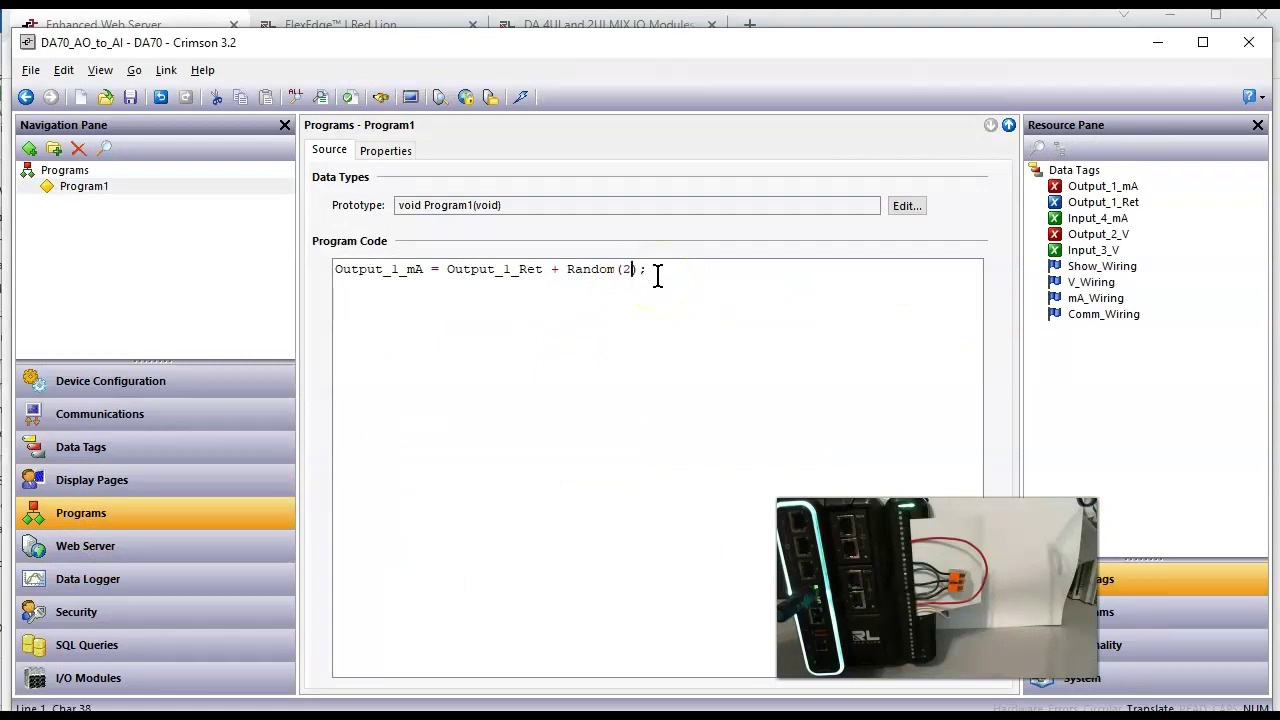
{"action": "left_click", "coordinate": [603, 391]}
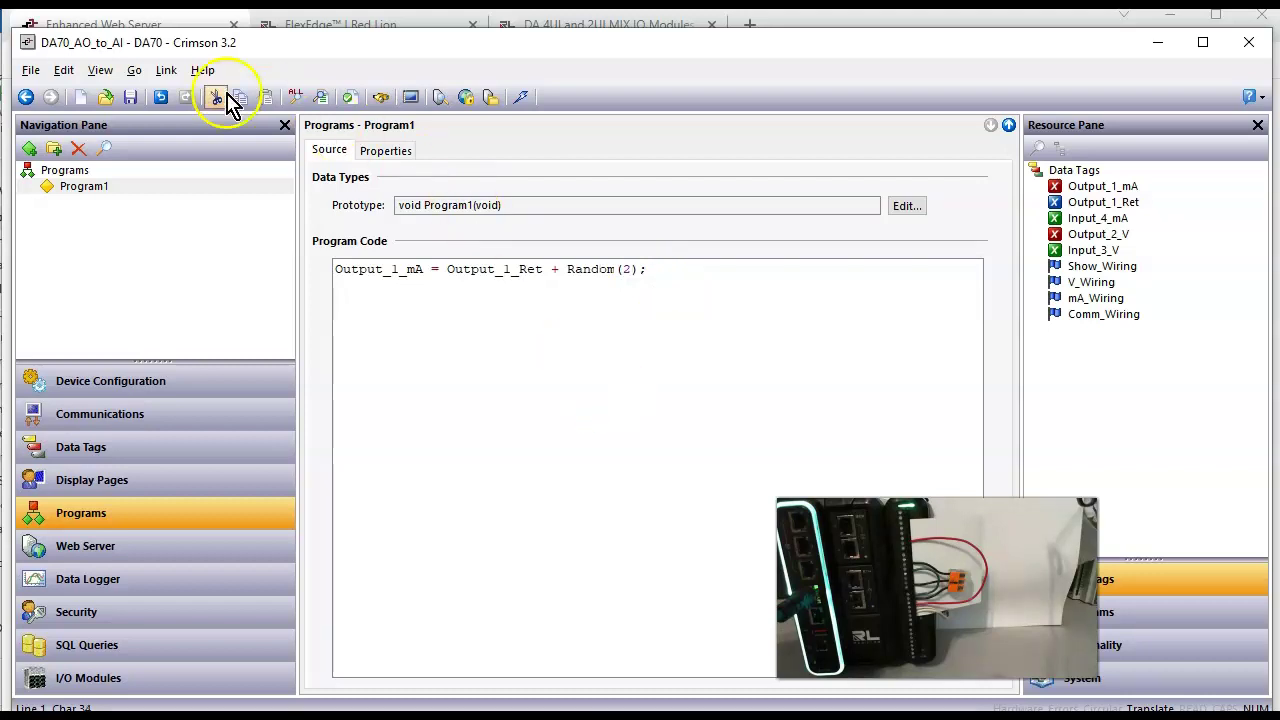
{"action": "left_click", "coordinate": [350, 97]}
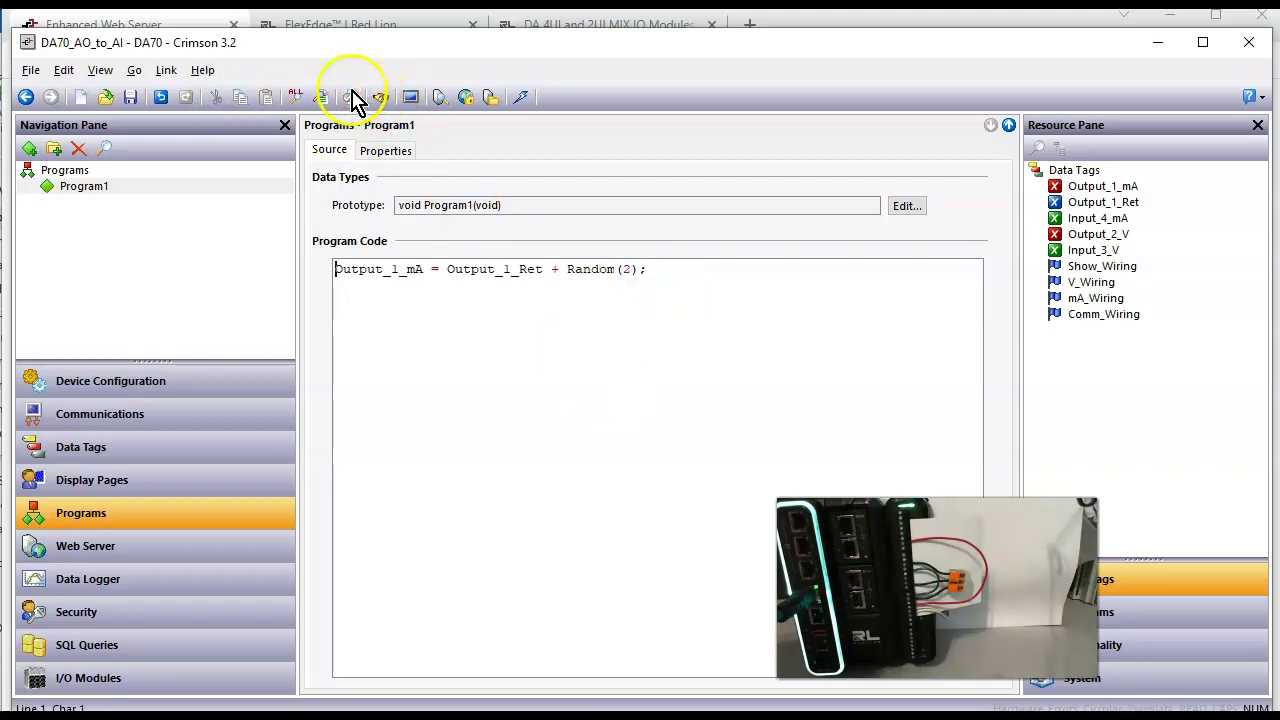
- Download the database to the device and compare Output_1_mA and Input_4_mA with the current wiring shown on its web page
{"action": "left_click", "coordinate": [521, 97]}
{"action": "mouse_move", "coordinate": [383, 716]}
{"action": "left_click", "coordinate": [388, 675]}
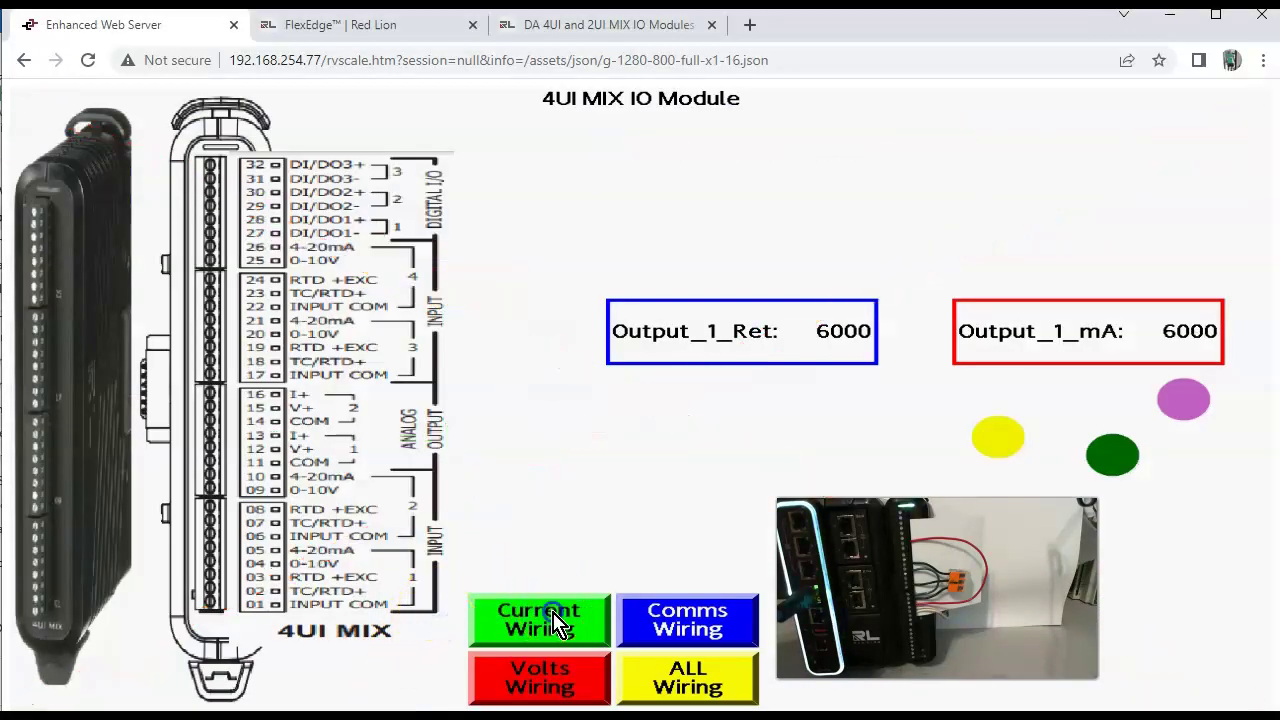
{"action": "left_click", "coordinate": [652, 482]}
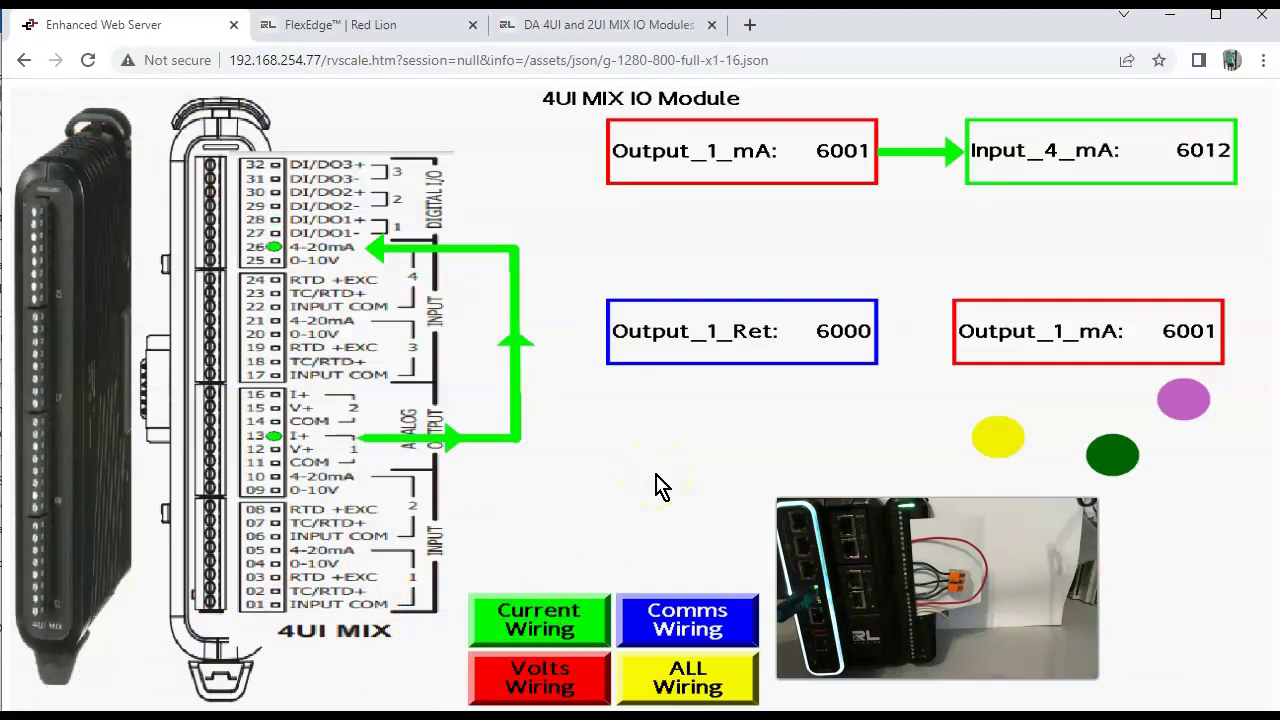
{"action": "left_click", "coordinate": [1182, 336]}
{"action": "left_click", "coordinate": [1190, 160]}
{"action": "left_click", "coordinate": [1008, 321]}
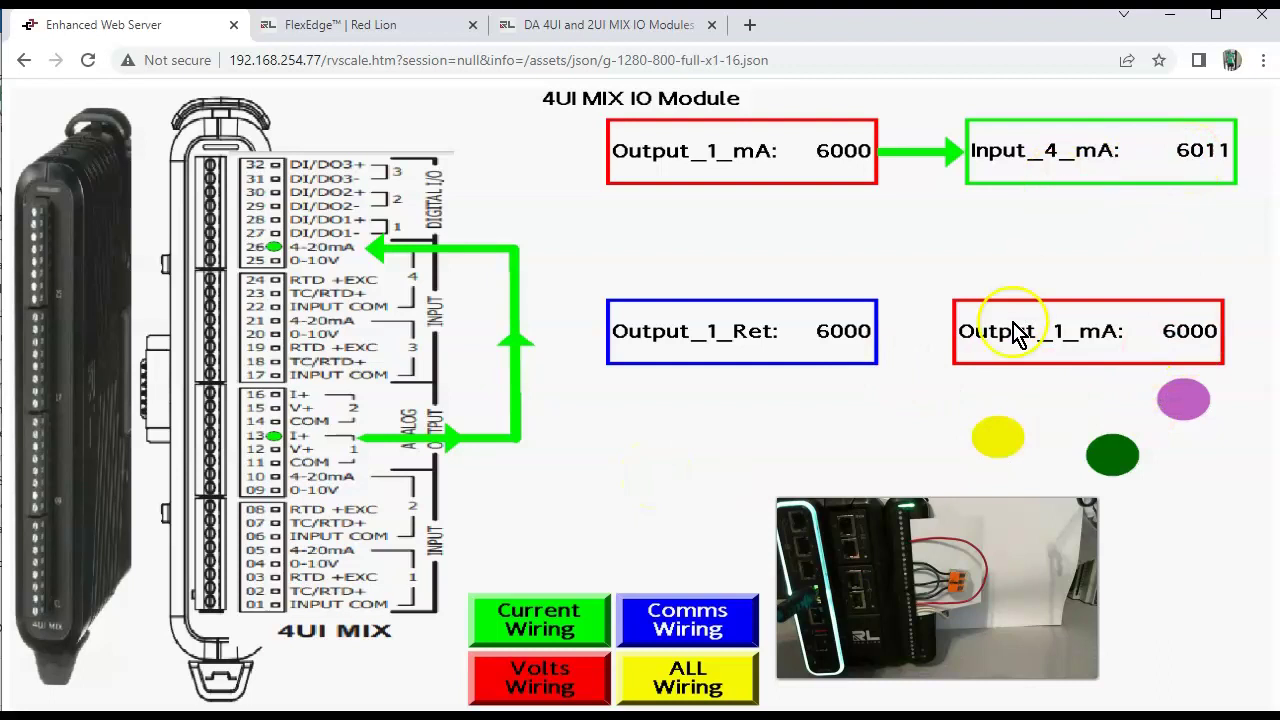
- In Crimson, place a dark red ellipse left of the yellow one on the Main page, download the database and show the web page's current wiring
{"action": "left_click", "coordinate": [208, 715]}
{"action": "left_click", "coordinate": [238, 490]}
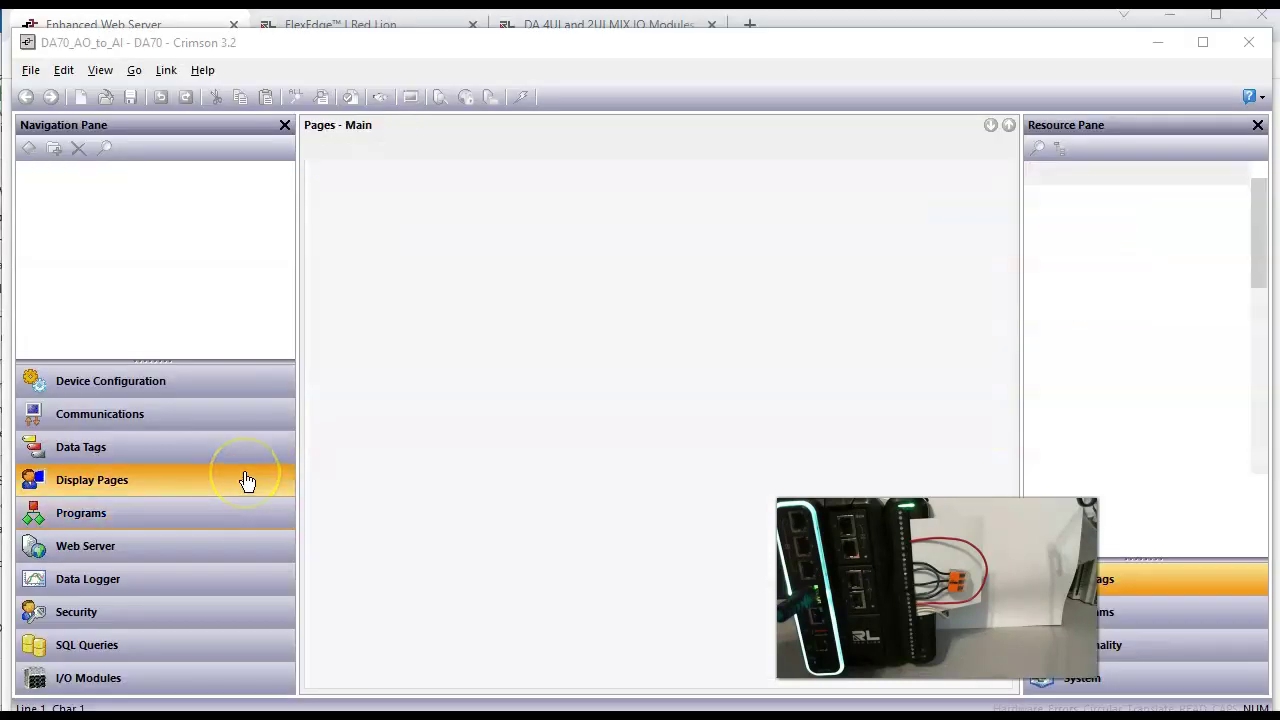
{"action": "left_click_drag", "start_coordinate": [1055, 452], "coordinate": [790, 458]}
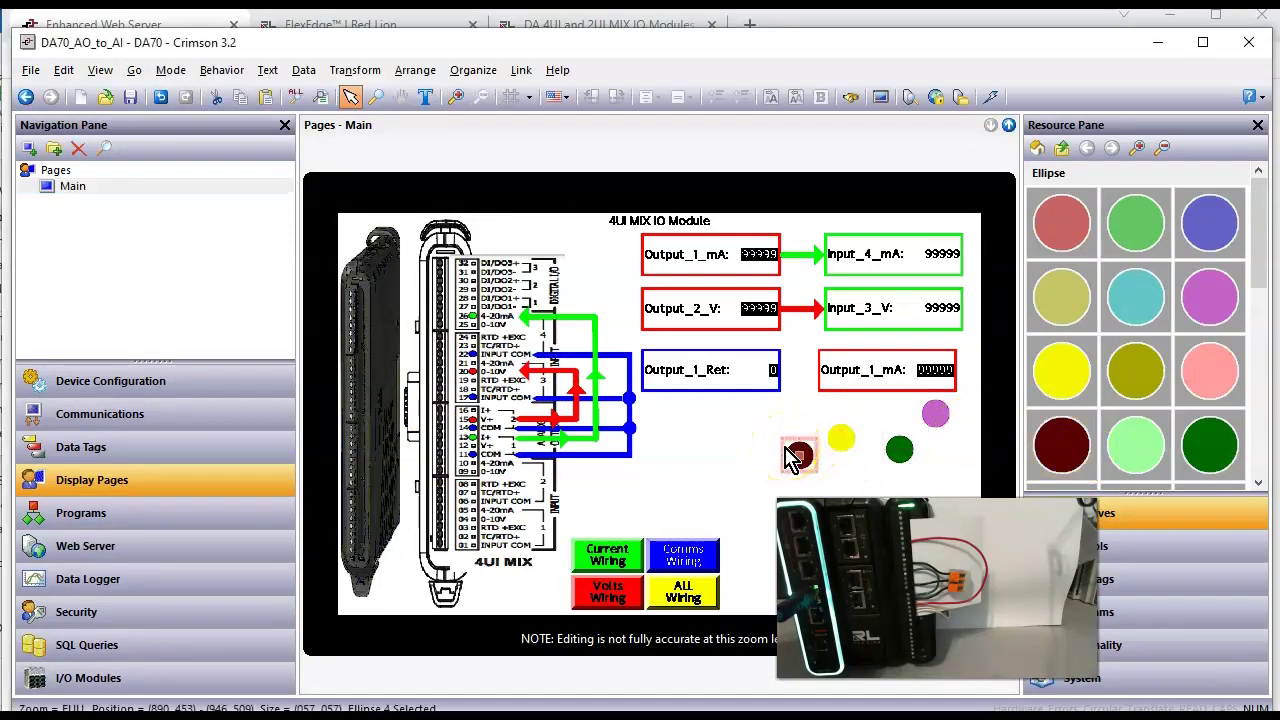
{"action": "left_click", "coordinate": [991, 97]}
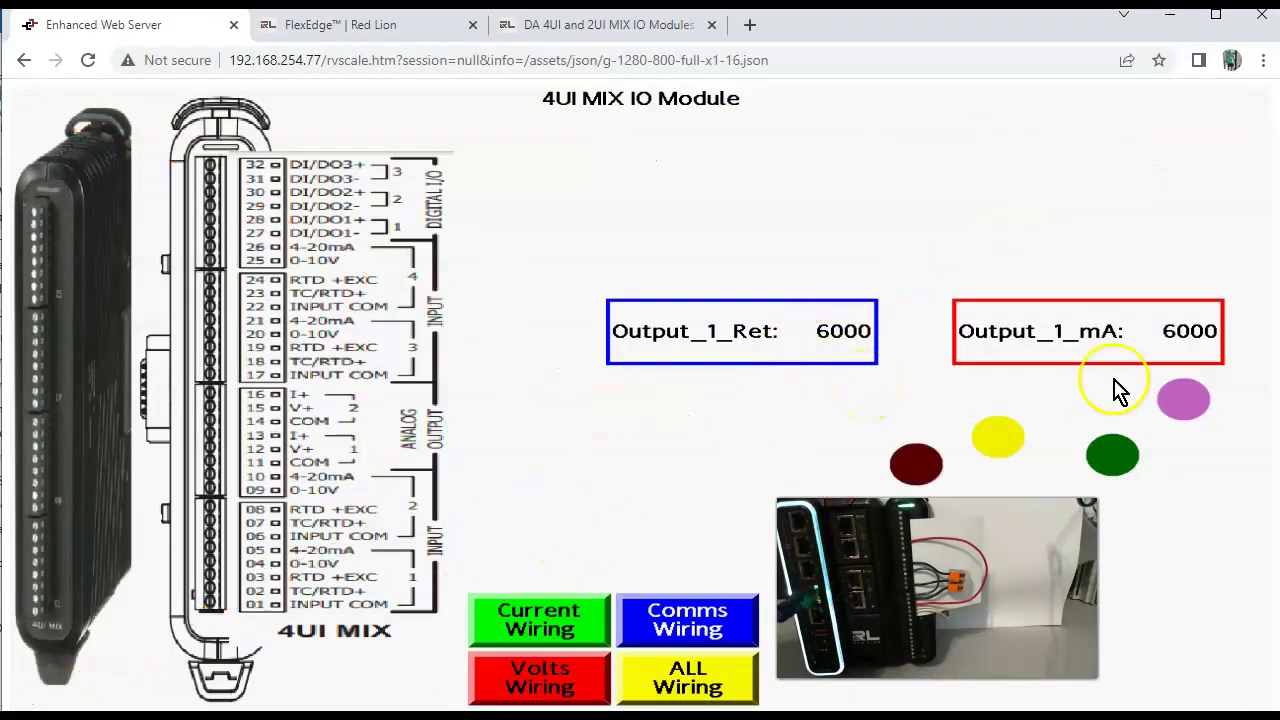
{"action": "left_click", "coordinate": [579, 615]}
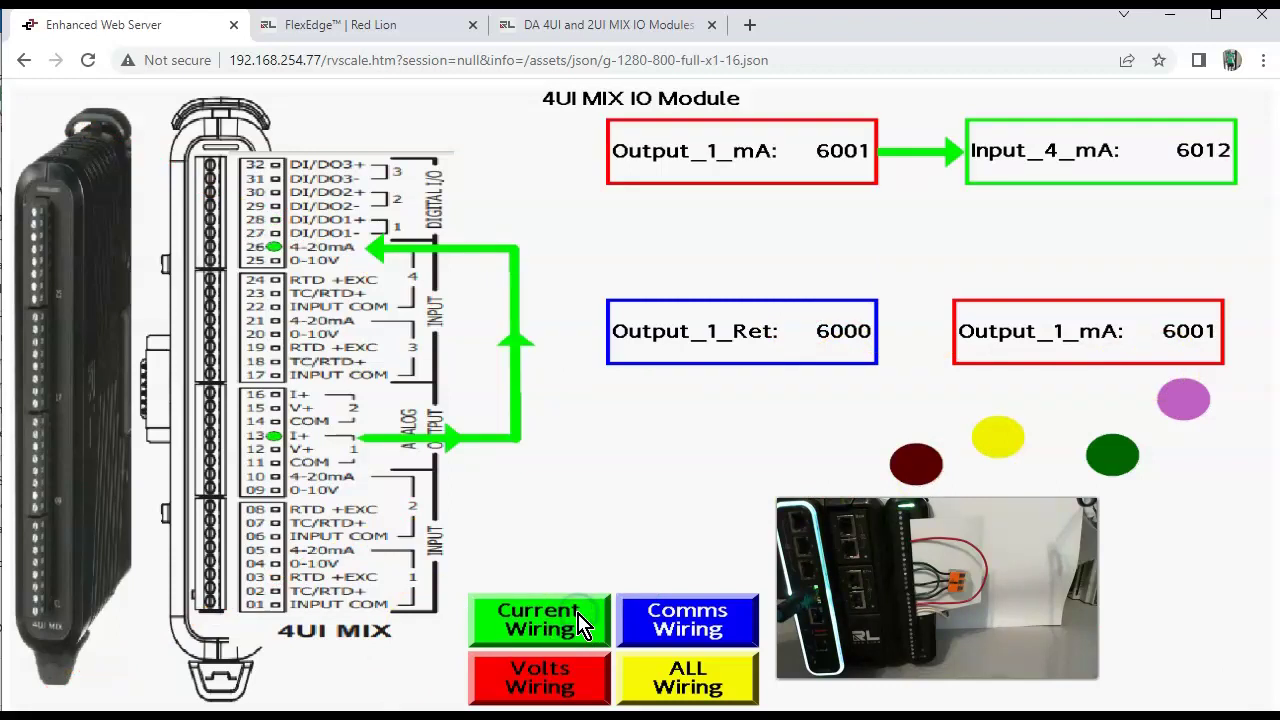